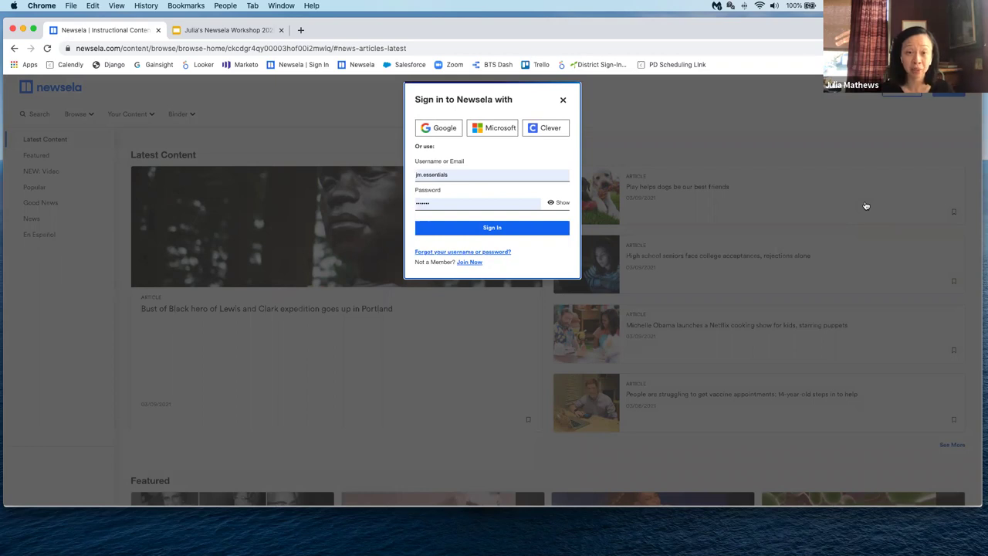
Dismiss the sign-in prompt and load the newsela.com home page
{"action": "left_click", "coordinate": [563, 102]}
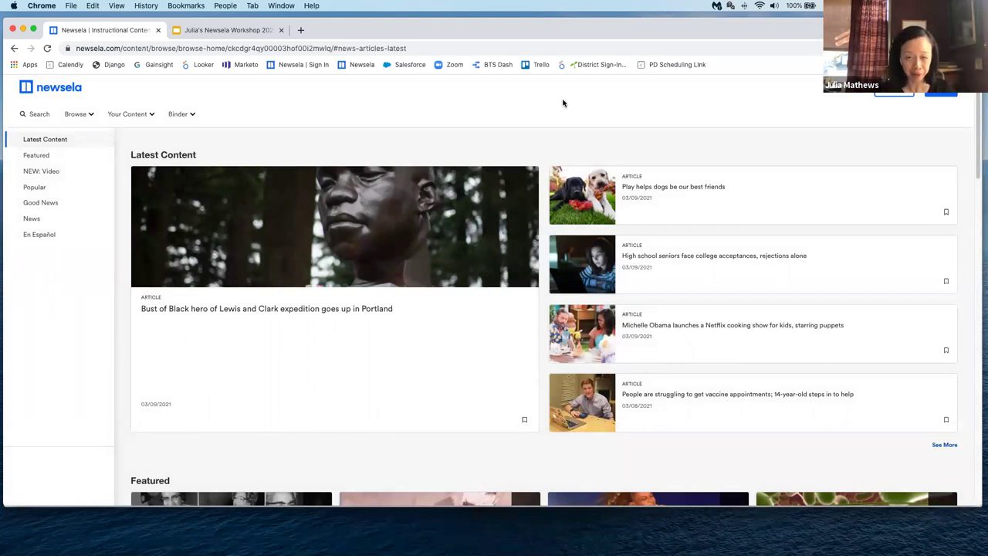
{"action": "left_click", "coordinate": [271, 47]}
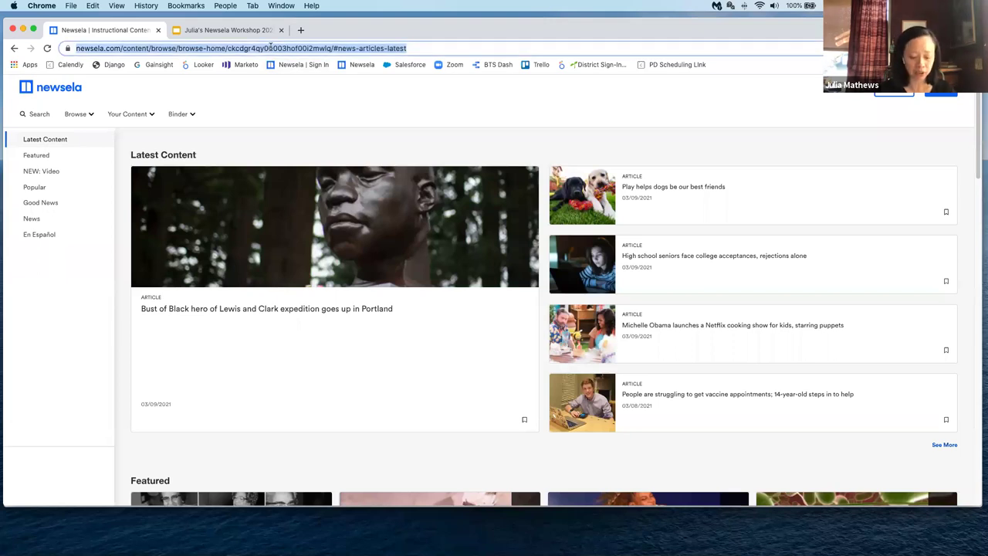
{"action": "type", "text": "newsela.com"}
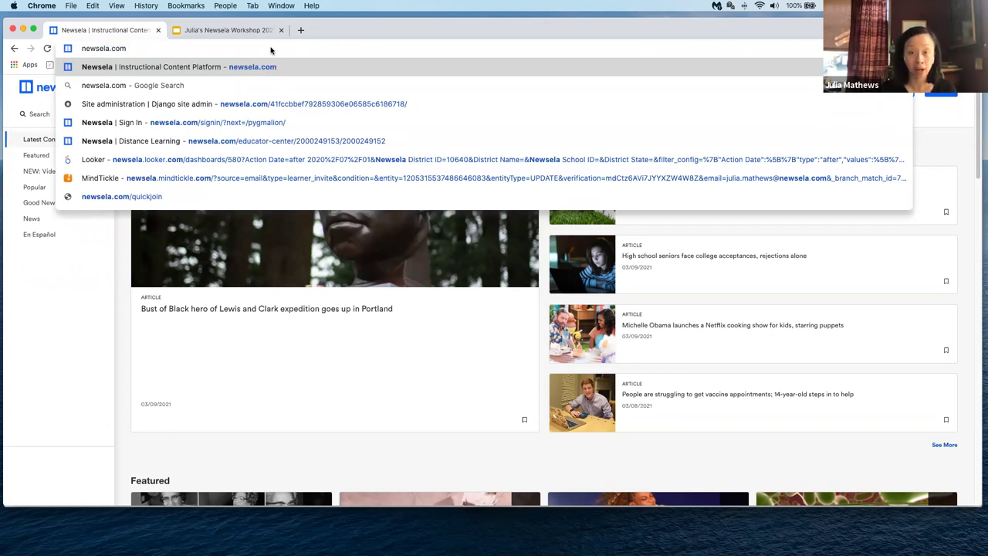
{"action": "key", "text": "Return"}
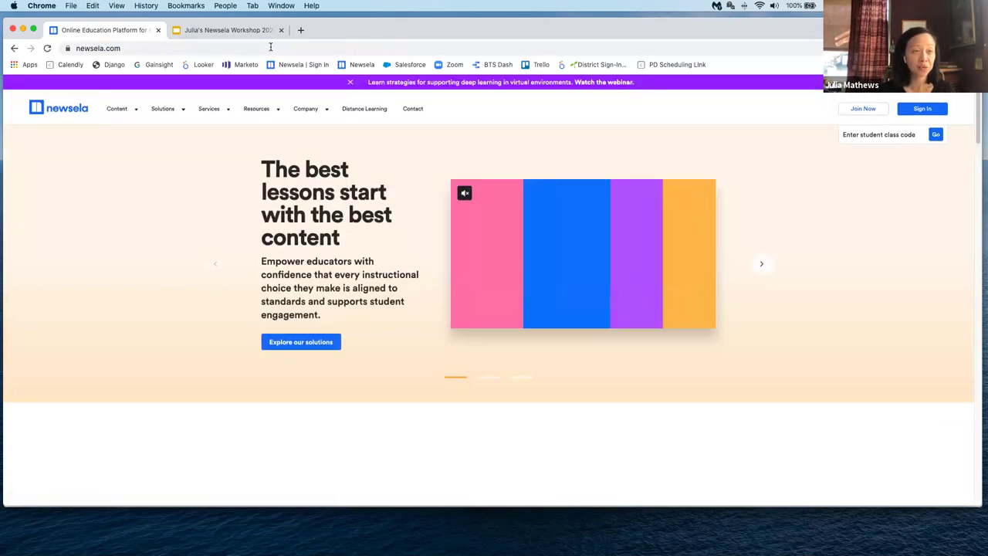
Join as an Educator with the Teacher role and choose Google as the sign-up method for the faculty account
{"action": "left_click", "coordinate": [863, 108]}
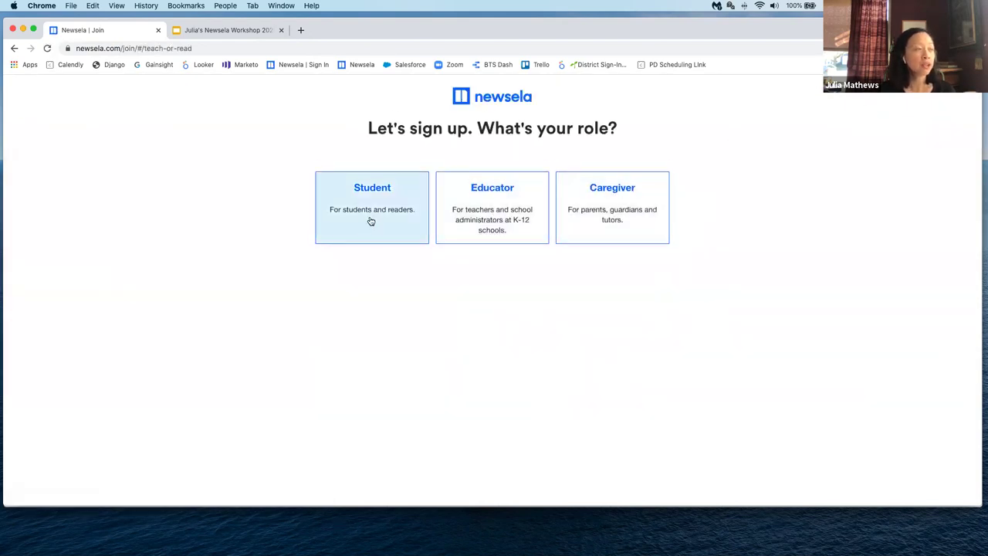
{"action": "left_click", "coordinate": [488, 225]}
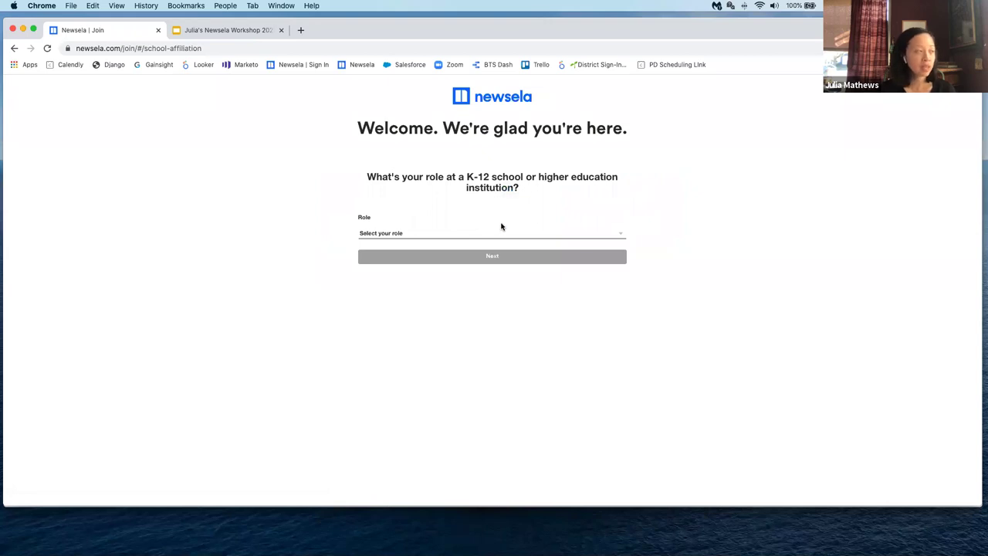
{"action": "left_click", "coordinate": [502, 231]}
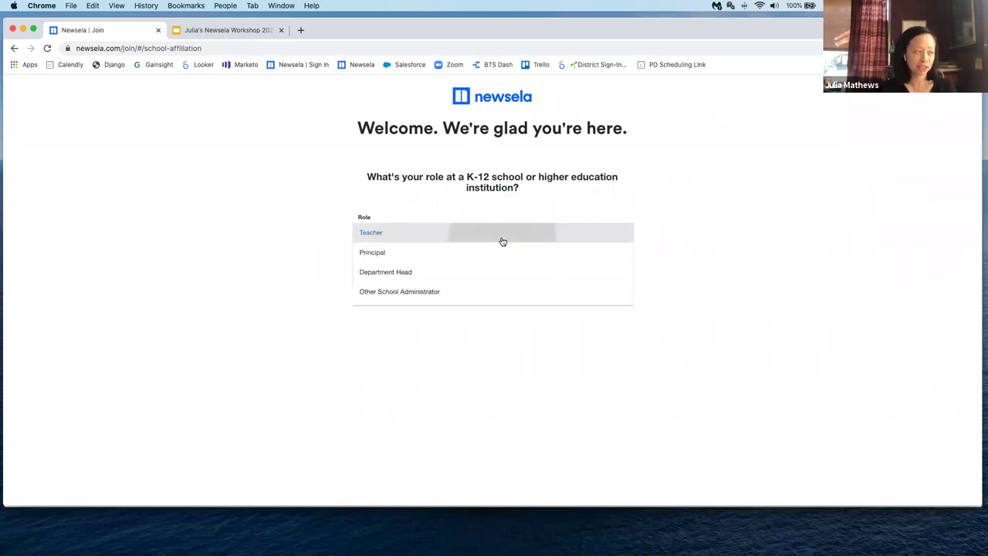
{"action": "left_click", "coordinate": [502, 233]}
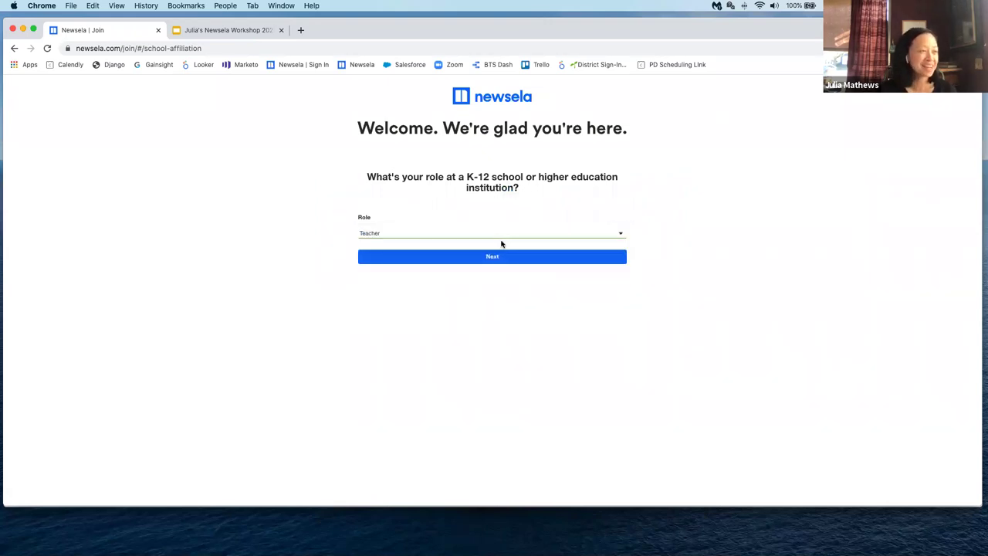
{"action": "left_click", "coordinate": [594, 236]}
{"action": "left_click", "coordinate": [589, 236]}
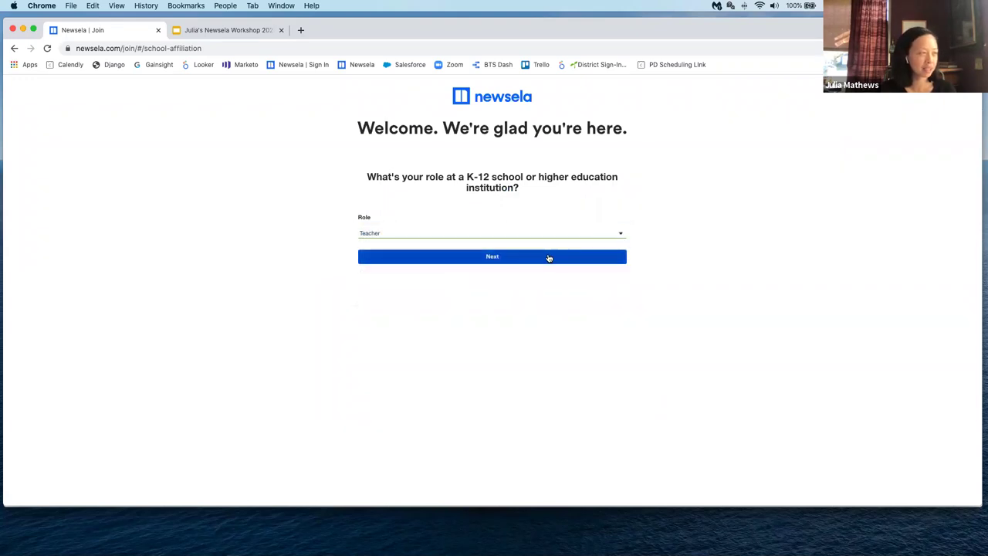
{"action": "left_click", "coordinate": [548, 258]}
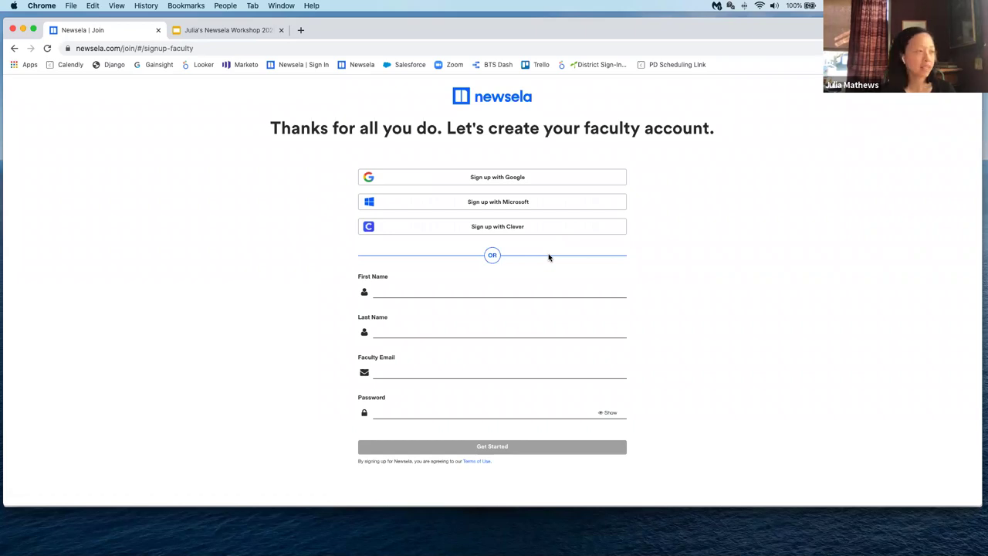
{"action": "left_click", "coordinate": [525, 178]}
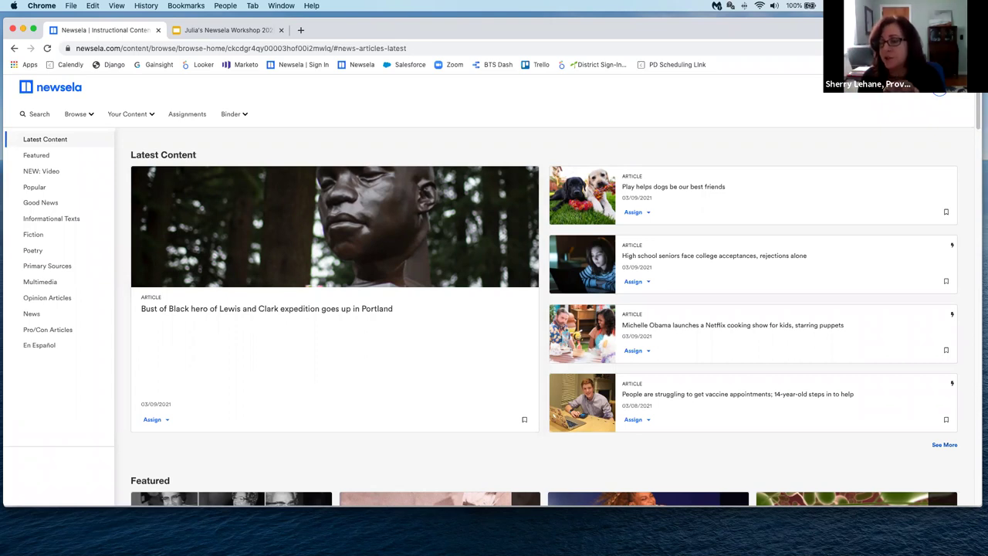
Sign out of the current account and dismiss the sign-in prompt
{"action": "left_click", "coordinate": [937, 90]}
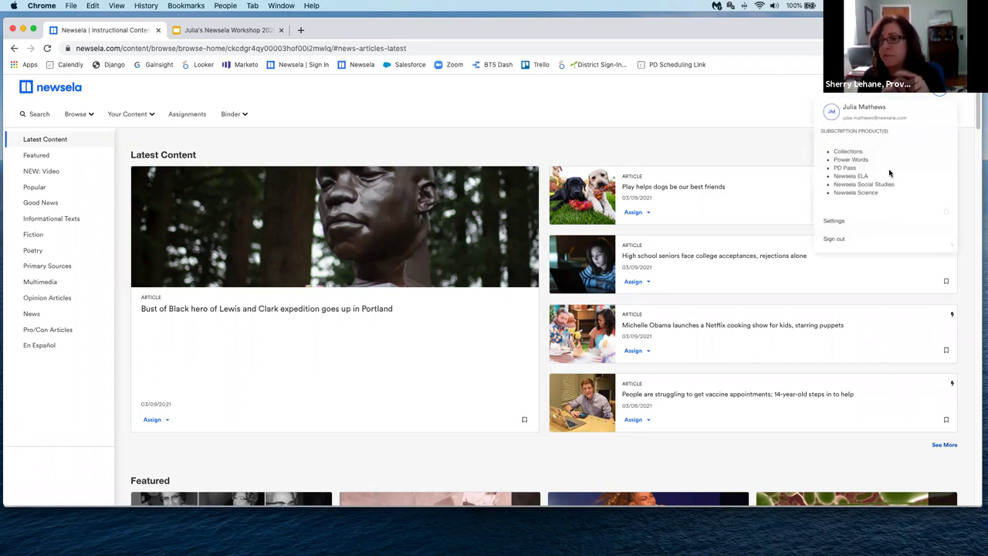
{"action": "left_click", "coordinate": [853, 241]}
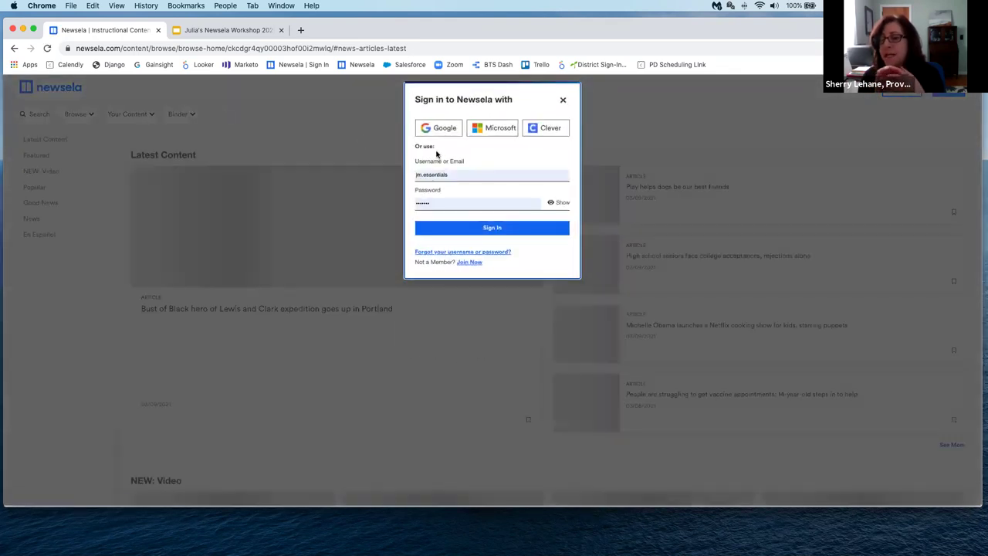
{"action": "left_click", "coordinate": [561, 99]}
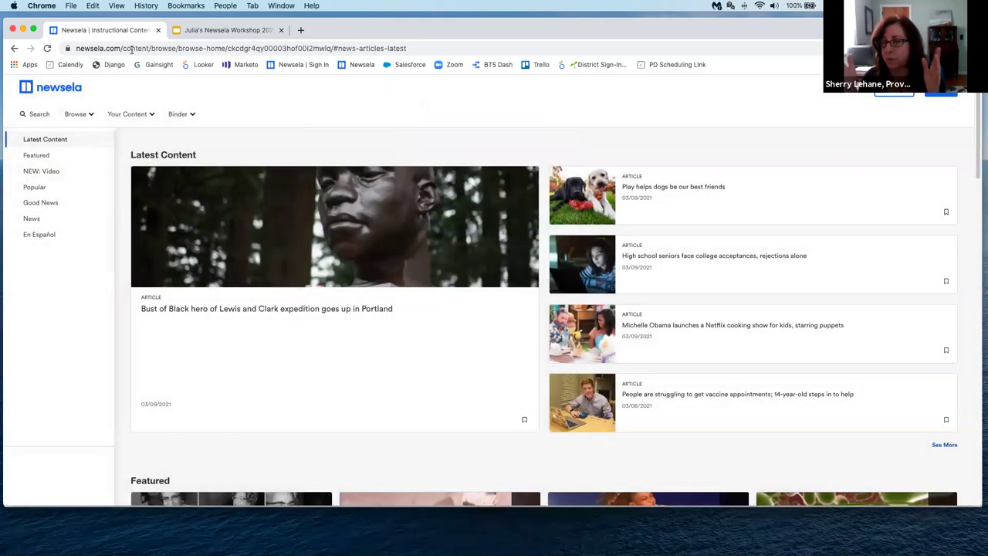
Return to the public newsela.com home page
{"action": "left_click", "coordinate": [133, 46]}
{"action": "type", "text": "newsela.com"}
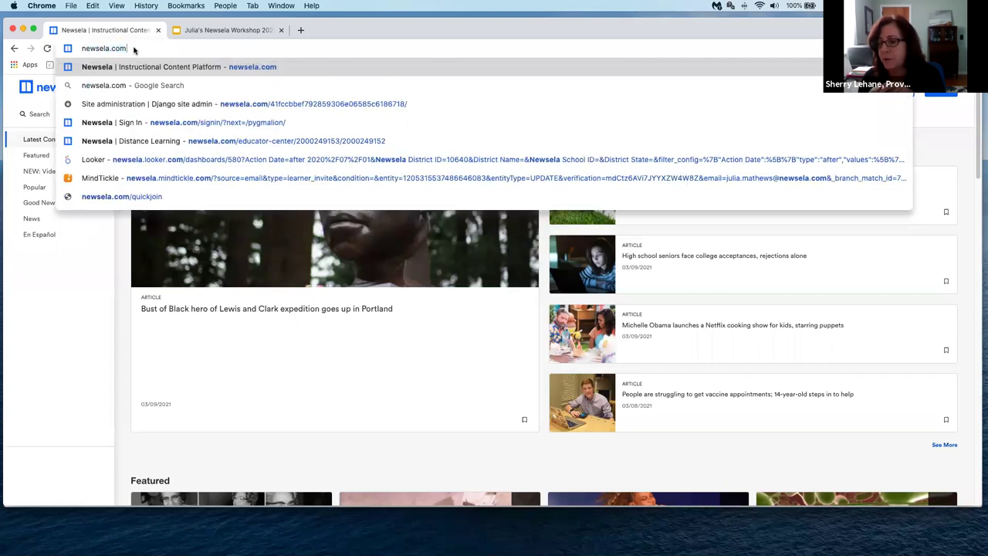
{"action": "key", "text": "Return"}
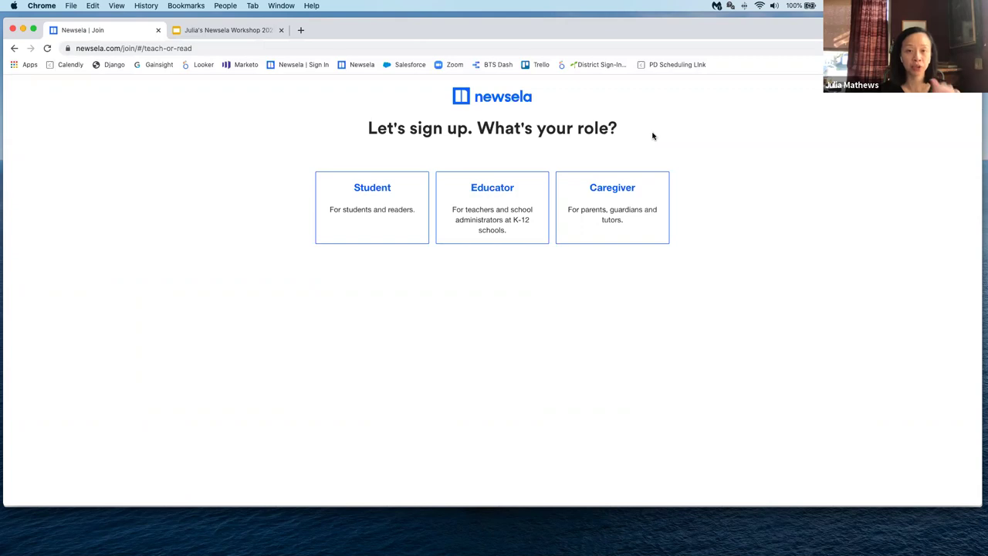
{"action": "left_click", "coordinate": [14, 48]}
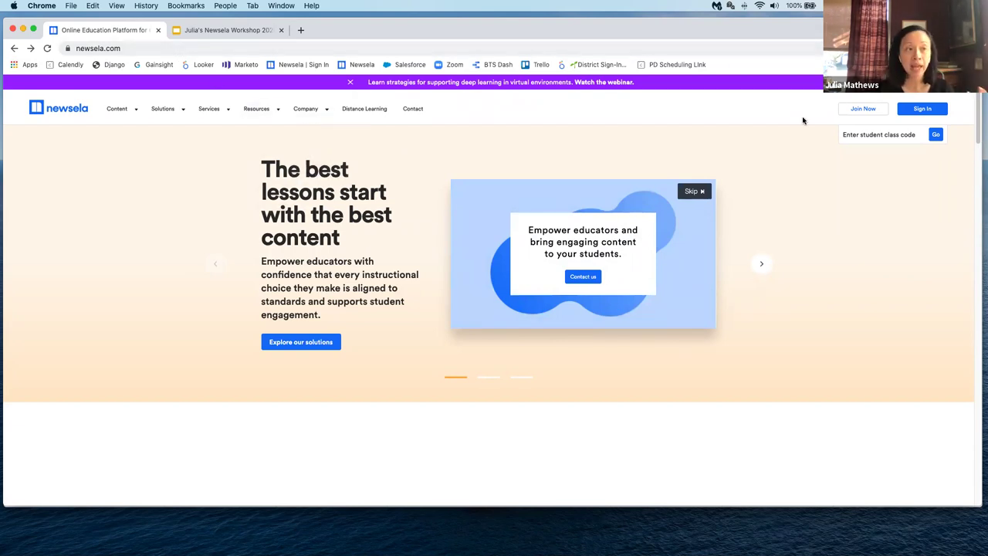
Review the username and password fields on the sign-in page and sign in with the pre-filled account credentials
{"action": "left_click", "coordinate": [934, 112]}
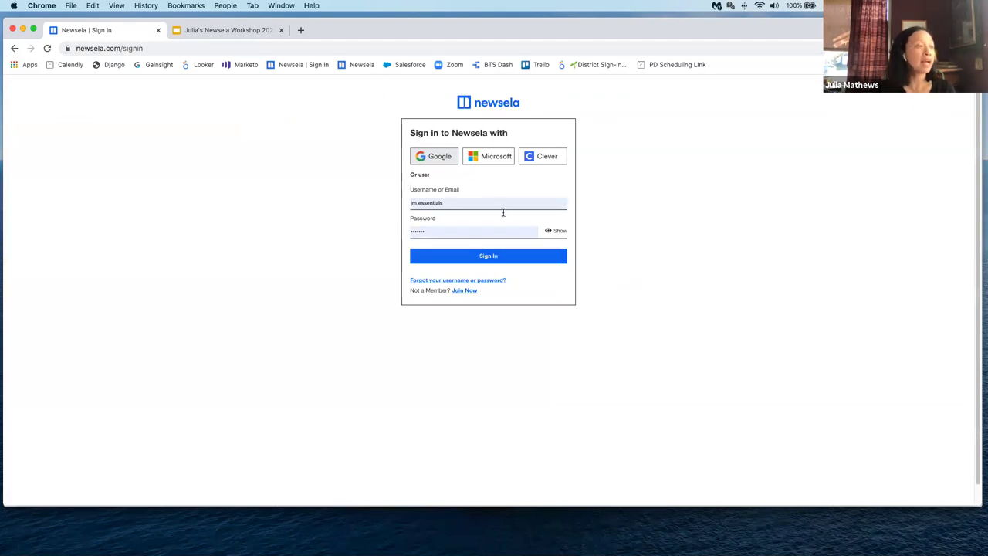
{"action": "left_click", "coordinate": [445, 201]}
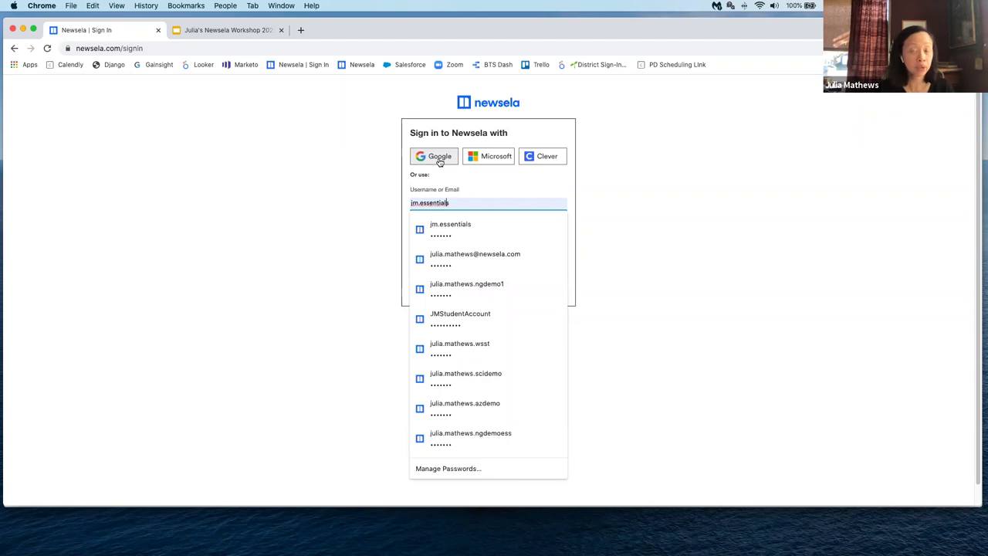
{"action": "left_click", "coordinate": [635, 217]}
{"action": "left_click", "coordinate": [476, 203]}
{"action": "left_click_drag", "start_coordinate": [477, 203], "coordinate": [402, 202]}
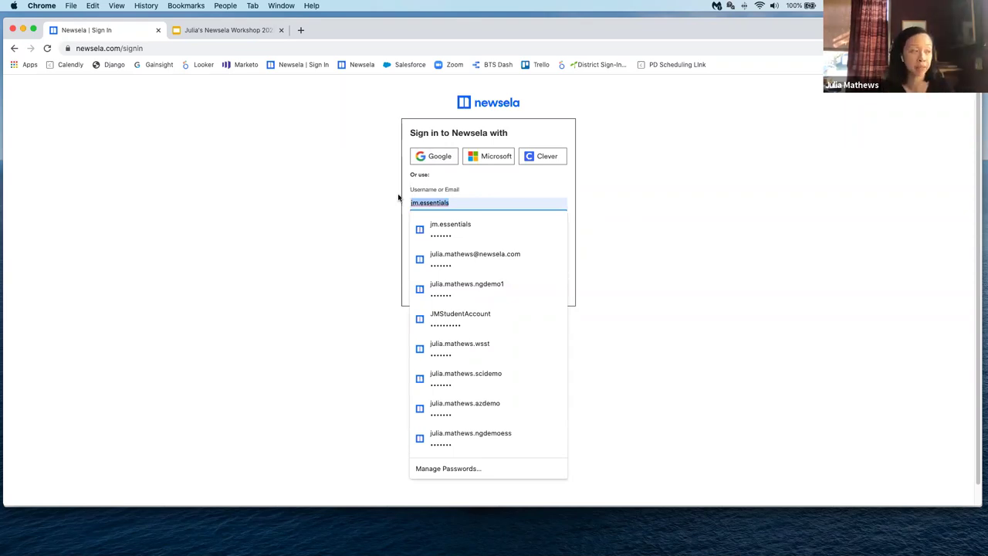
{"action": "left_click", "coordinate": [636, 184]}
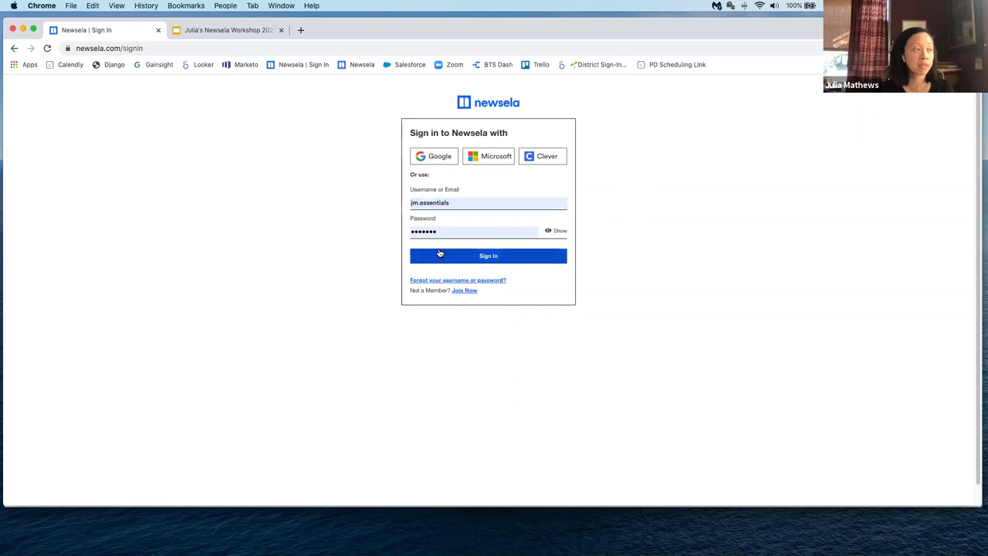
{"action": "left_click", "coordinate": [455, 232]}
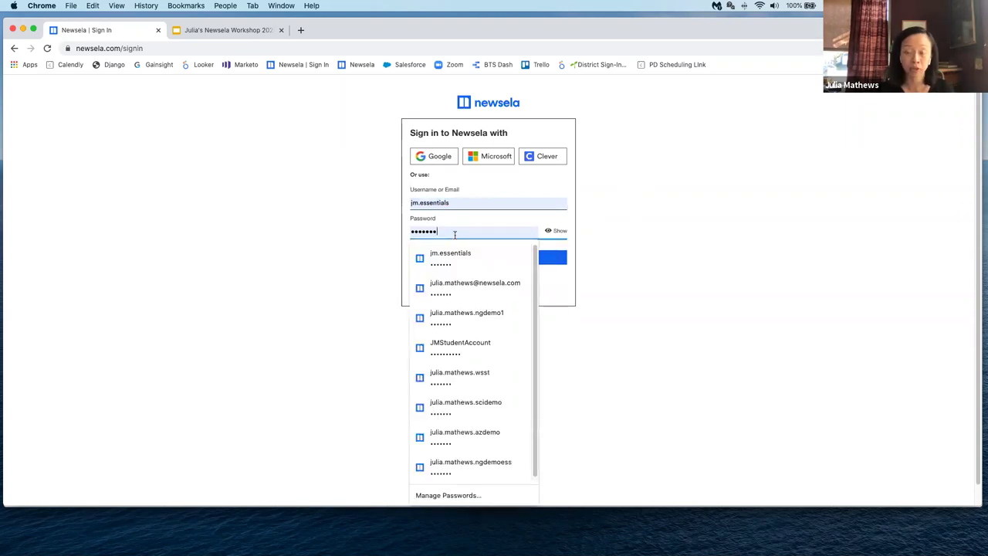
{"action": "left_click", "coordinate": [640, 265]}
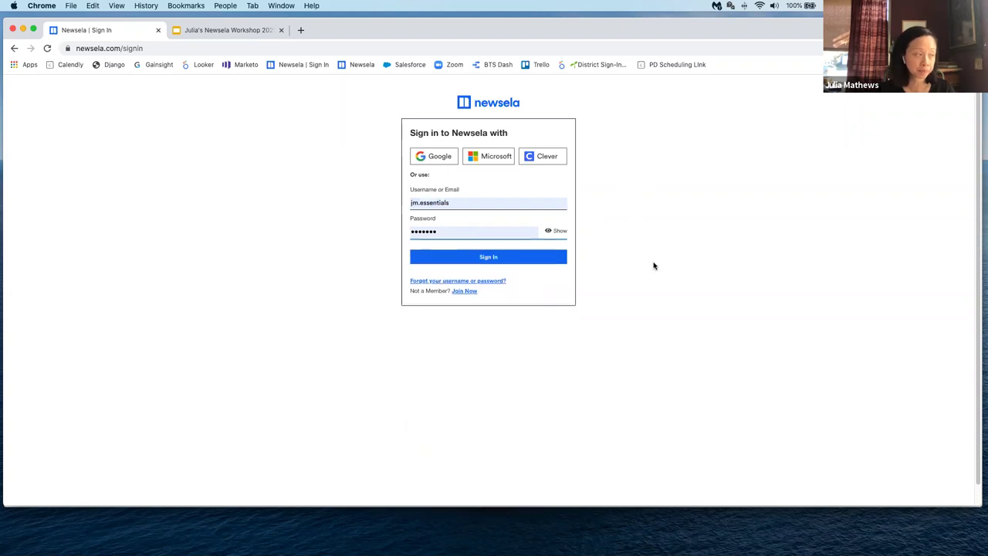
{"action": "left_click", "coordinate": [488, 257]}
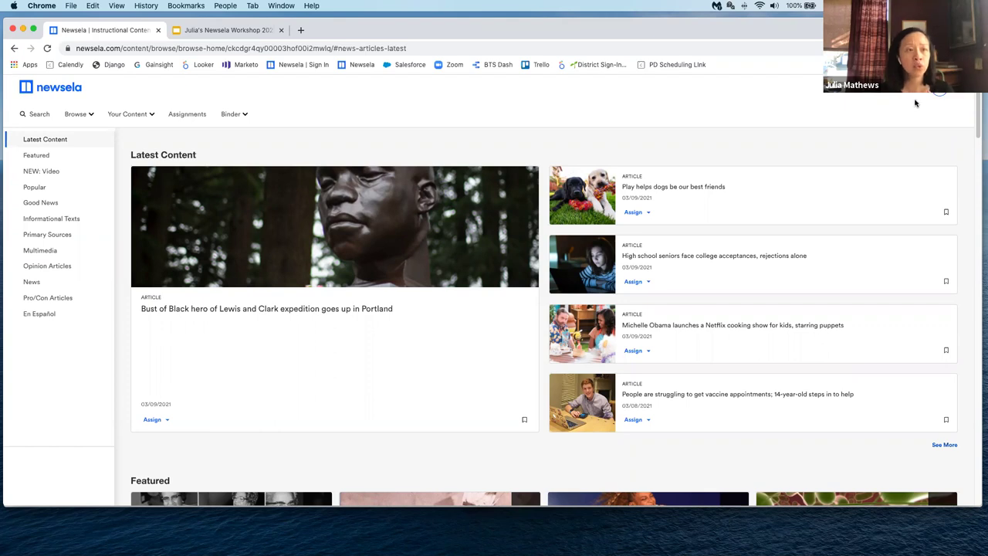
View the account's subscription products, profile settings and account information
{"action": "left_click", "coordinate": [938, 94]}
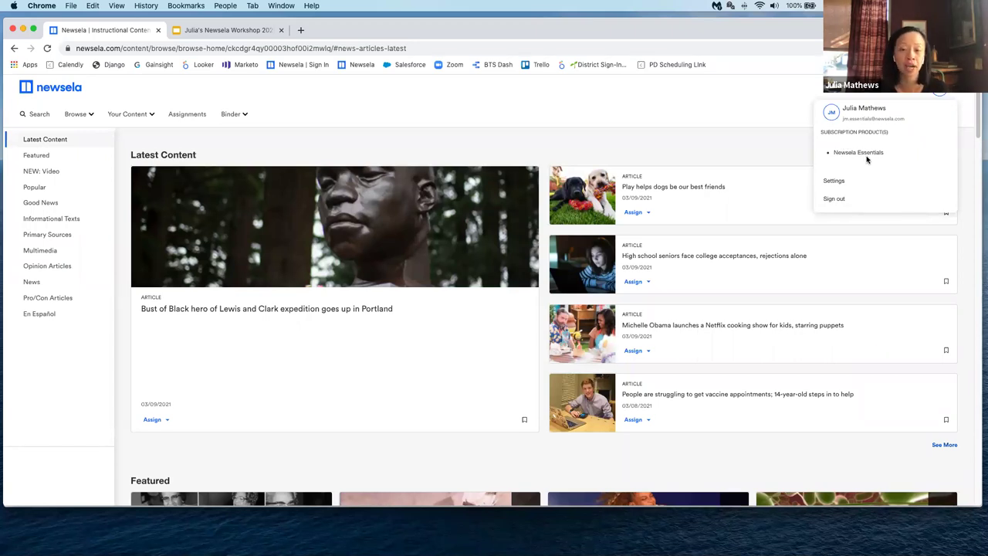
{"action": "left_click", "coordinate": [835, 182]}
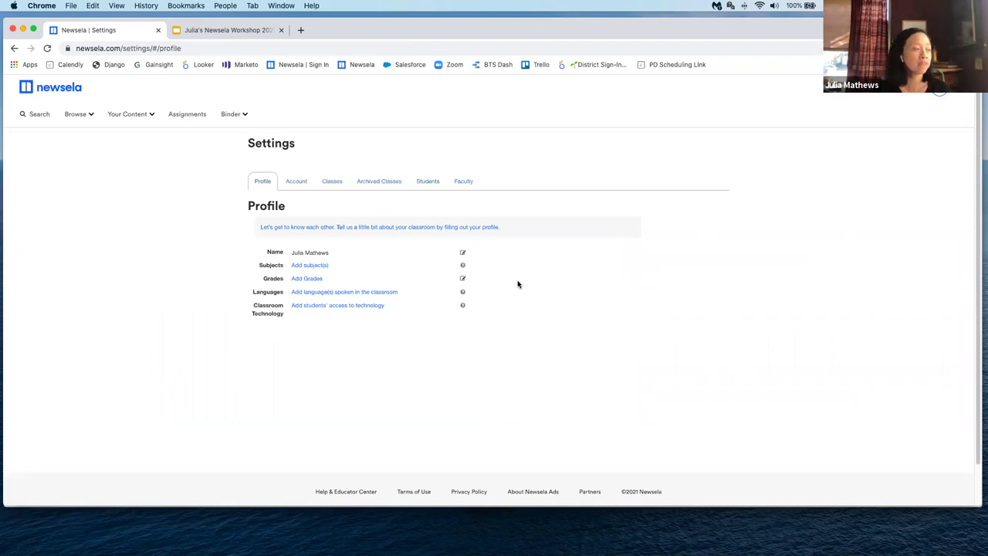
{"action": "left_click", "coordinate": [294, 184]}
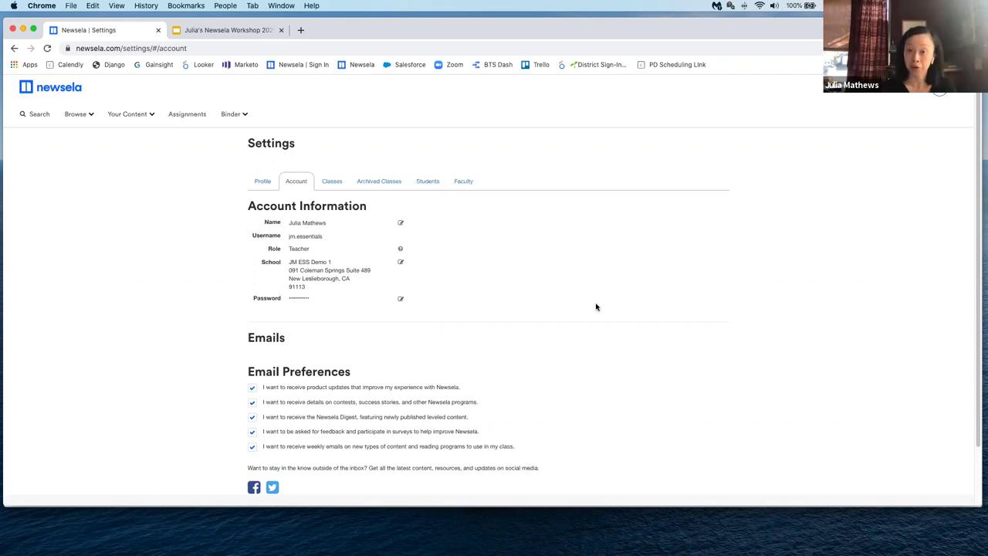
Start transferring the account to a new school, accepting the loss of access and confirming the current faculty email address with Yes
{"action": "left_click", "coordinate": [400, 264]}
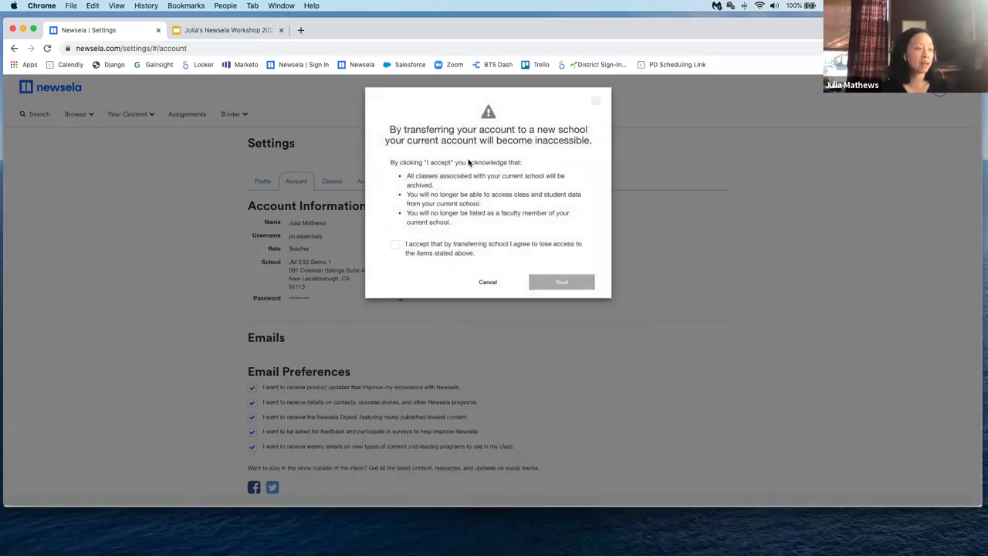
{"action": "left_click", "coordinate": [394, 244]}
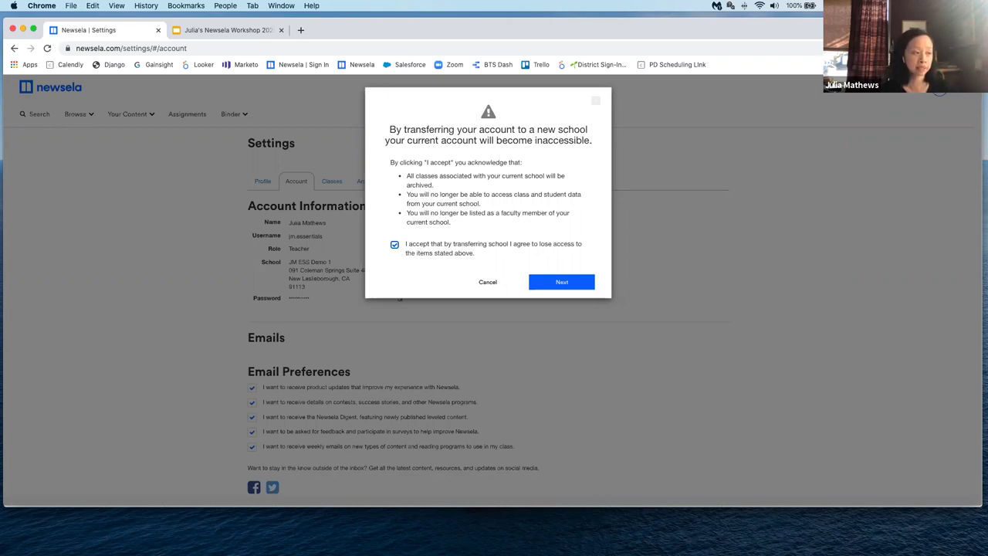
{"action": "left_click", "coordinate": [570, 286]}
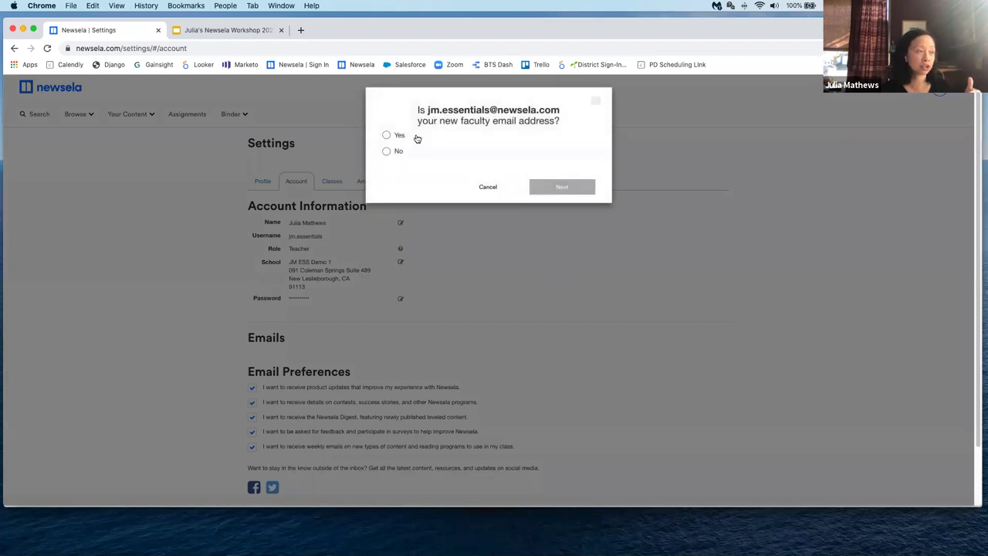
{"action": "left_click", "coordinate": [386, 135]}
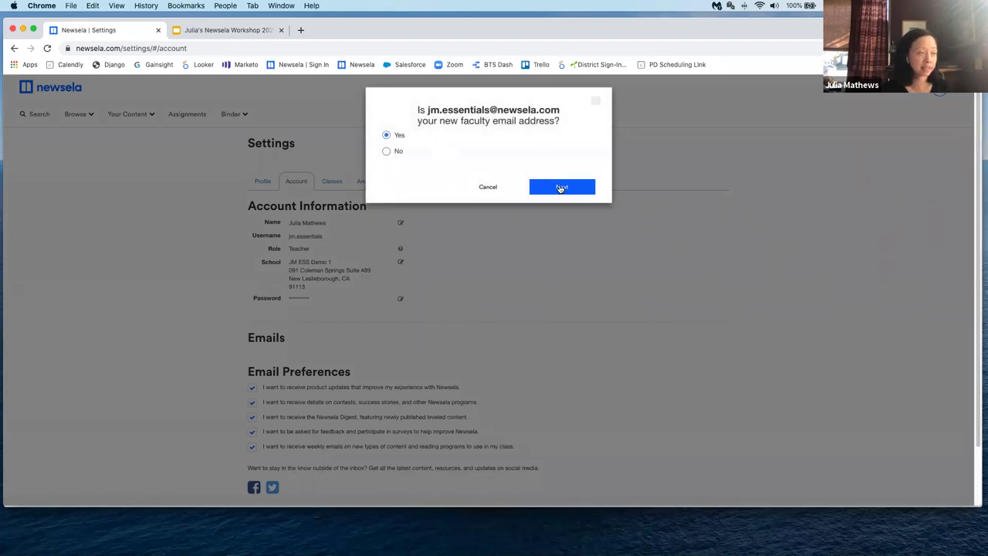
{"action": "left_click", "coordinate": [561, 186]}
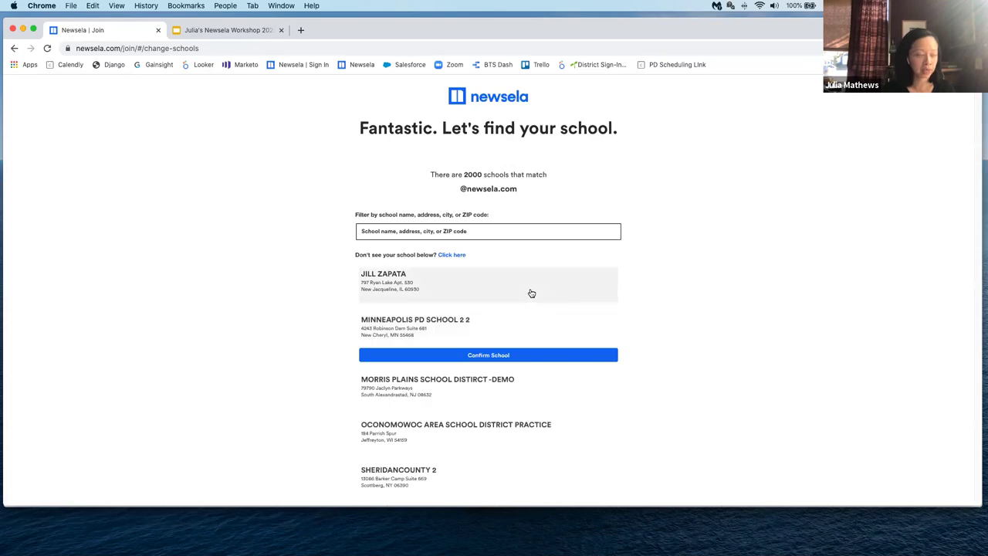
Filter the school list by "rhode island adult"
{"action": "left_click", "coordinate": [473, 232]}
{"action": "type", "text": "rhode island"}
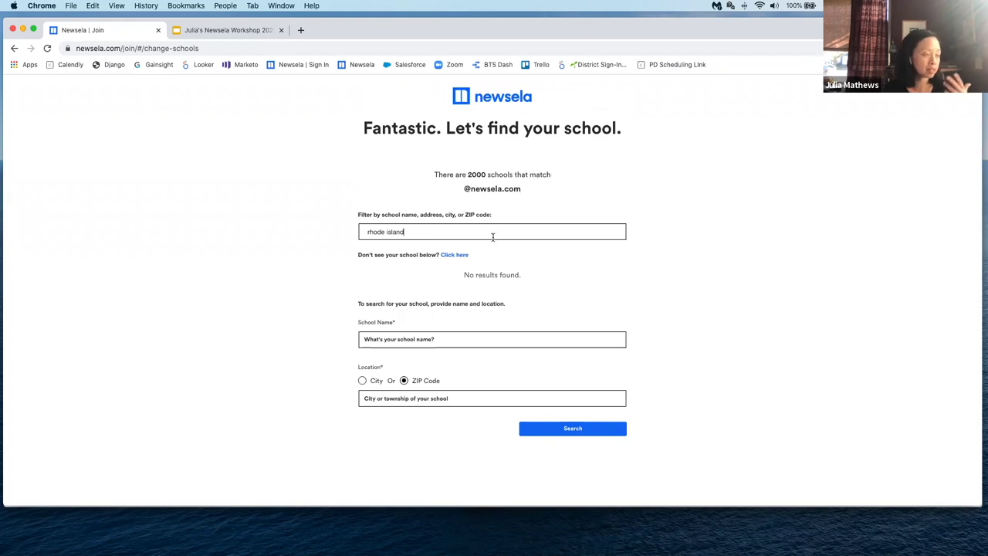
{"action": "type", "text": " adult"}
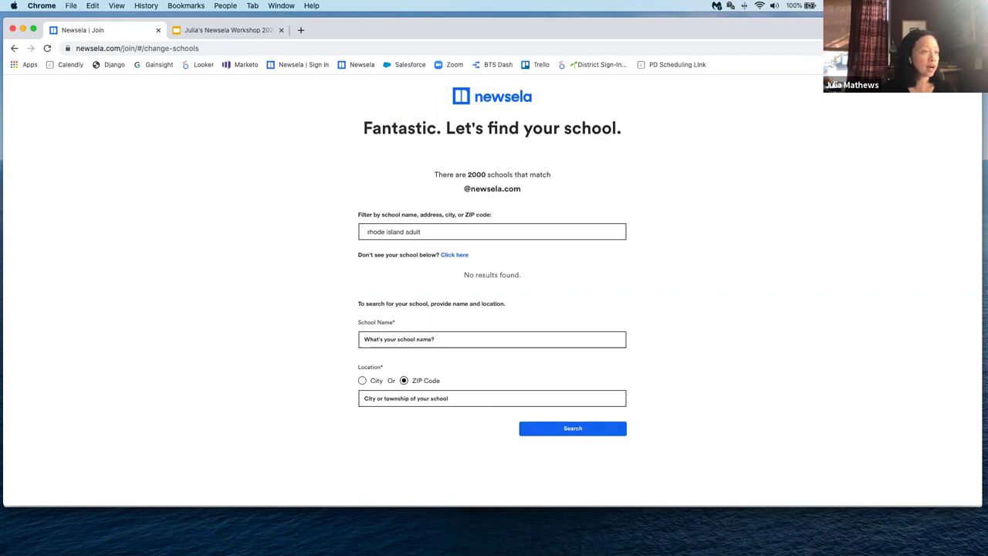
Leave the school change without choosing a school and go back to the newsela.com home page
{"action": "left_click", "coordinate": [13, 48]}
{"action": "left_click", "coordinate": [13, 48]}
{"action": "key", "text": "super+bracketleft"}
{"action": "key", "text": "super+bracketleft"}
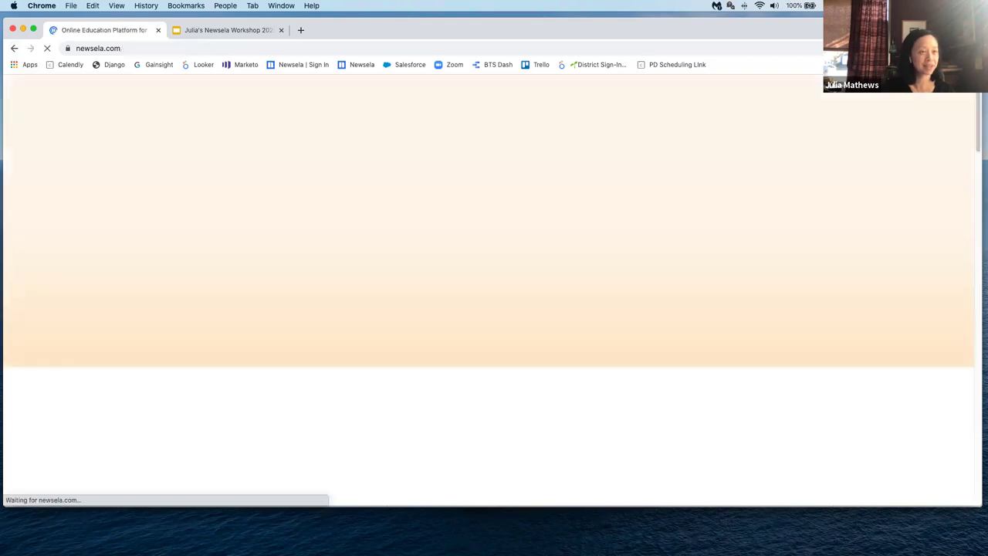
Sign in to Newsela with the prefilled account credentials and confirm the first suggested school
{"action": "left_click", "coordinate": [937, 98]}
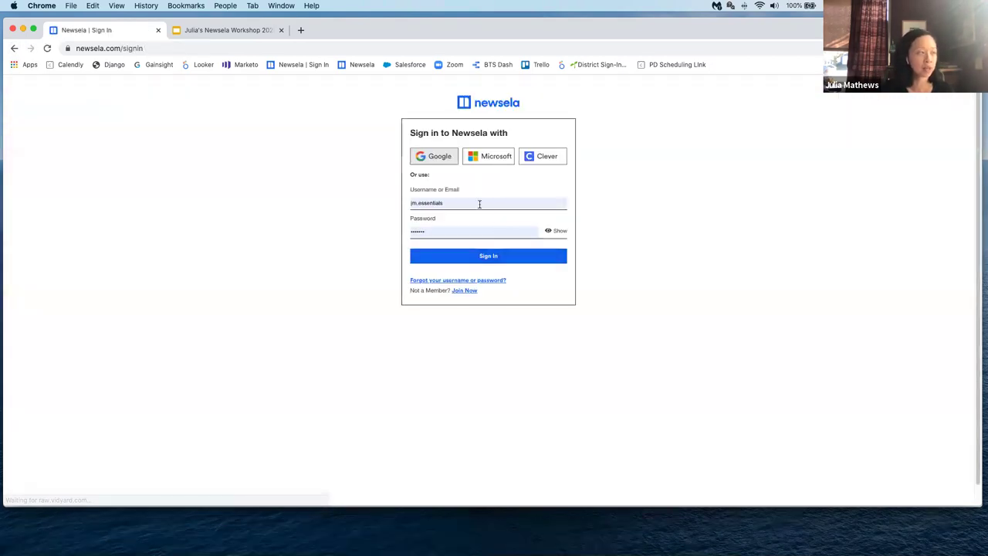
{"action": "left_click", "coordinate": [503, 258]}
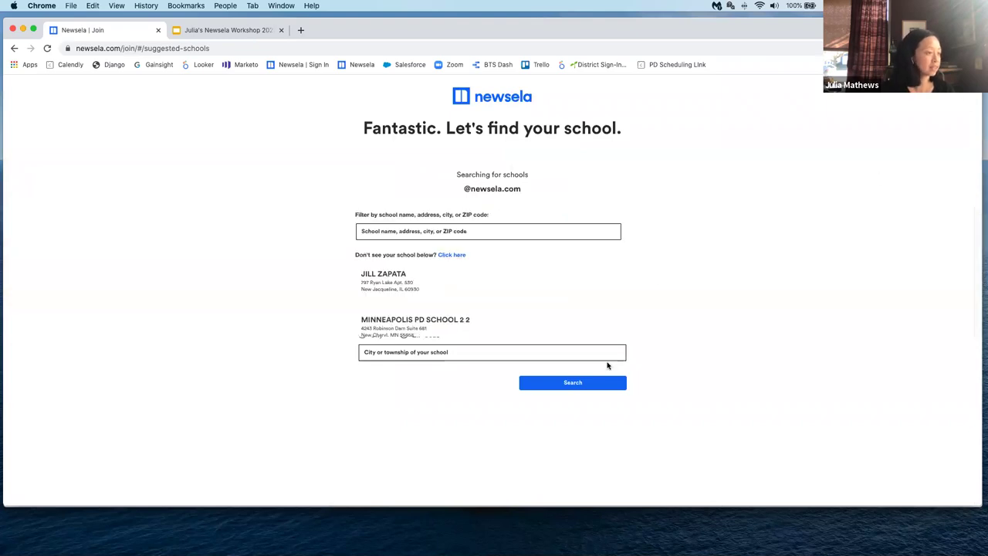
{"action": "left_click", "coordinate": [466, 95]}
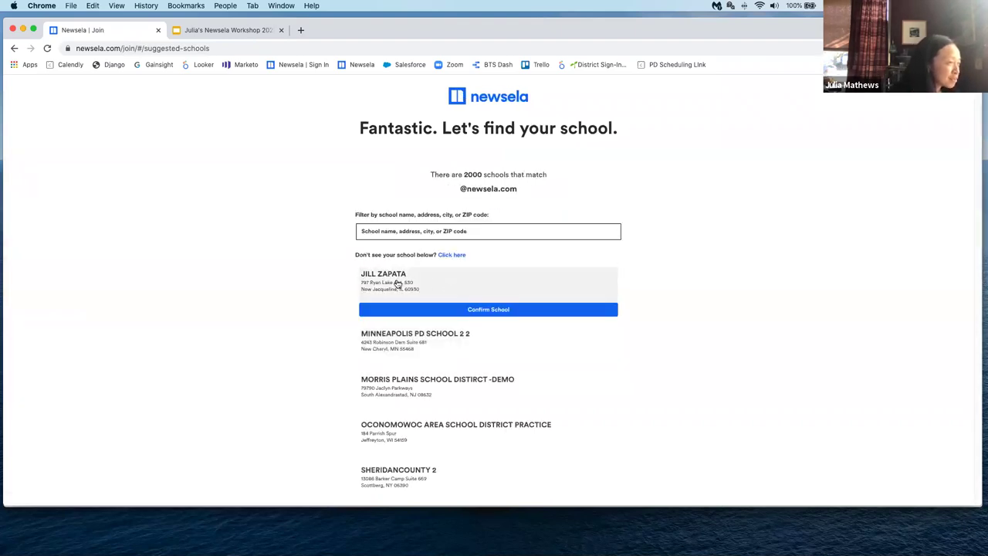
{"action": "left_click", "coordinate": [489, 315]}
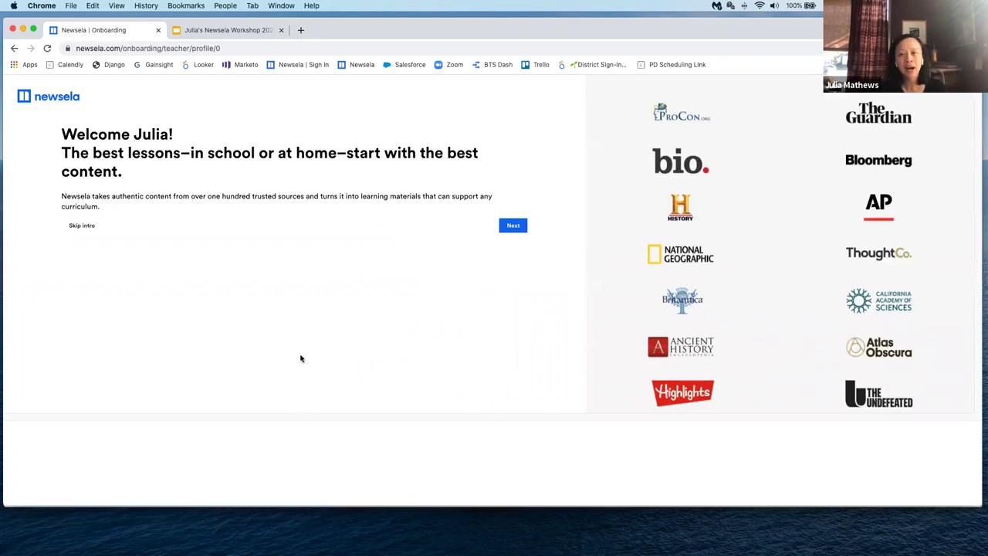
Skip the onboarding introduction and the creation of a first class
{"action": "left_click", "coordinate": [80, 226]}
{"action": "left_click", "coordinate": [81, 206]}
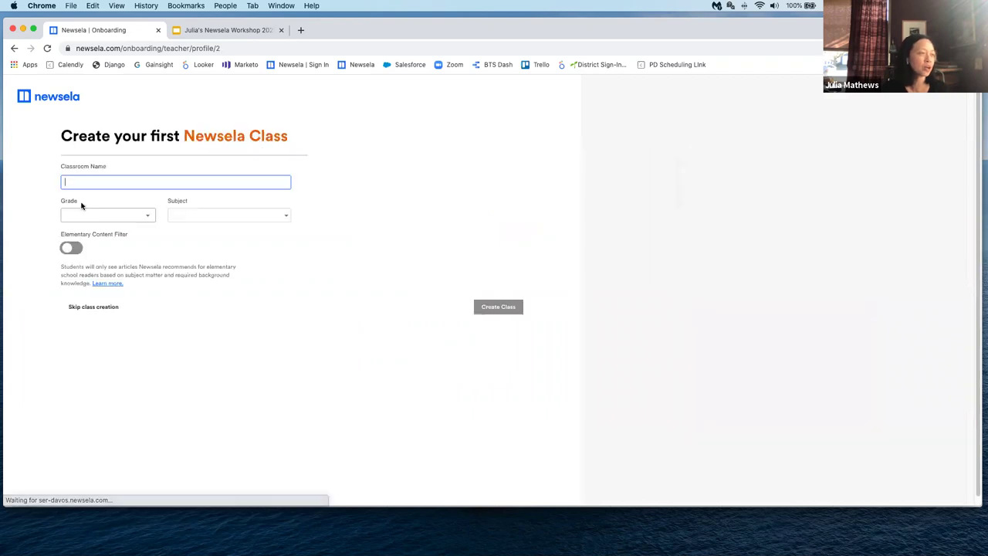
{"action": "left_click", "coordinate": [90, 306]}
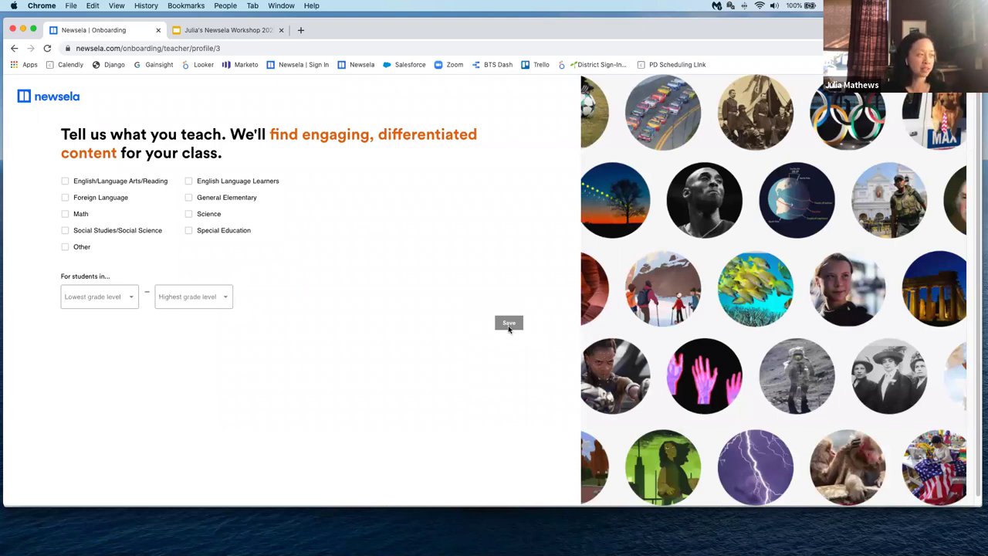
Save a teaching profile for Math with students in grades 2 to 7, and dismiss the offered tour
{"action": "left_click", "coordinate": [115, 305]}
{"action": "left_click", "coordinate": [110, 321]}
{"action": "left_click", "coordinate": [182, 308]}
{"action": "left_click", "coordinate": [203, 361]}
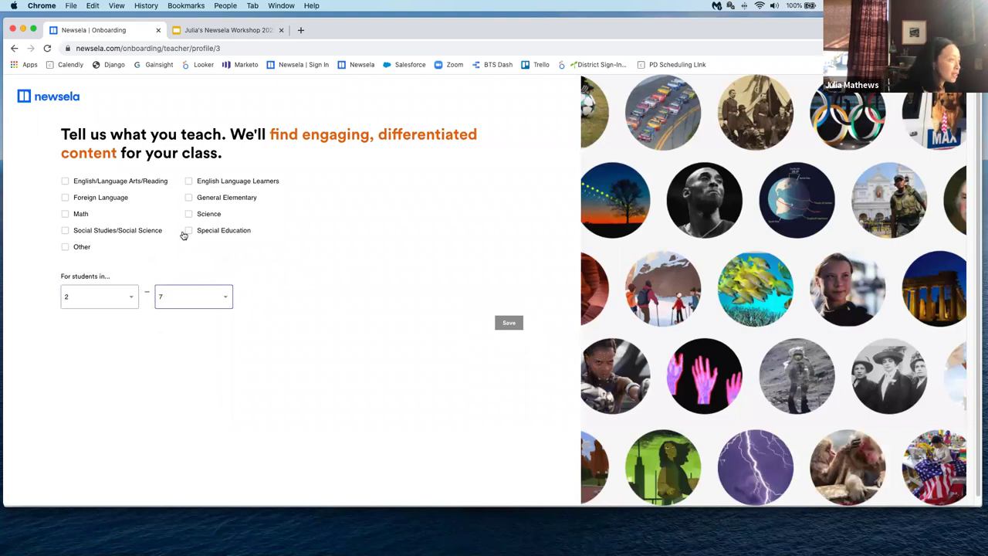
{"action": "left_click", "coordinate": [66, 215]}
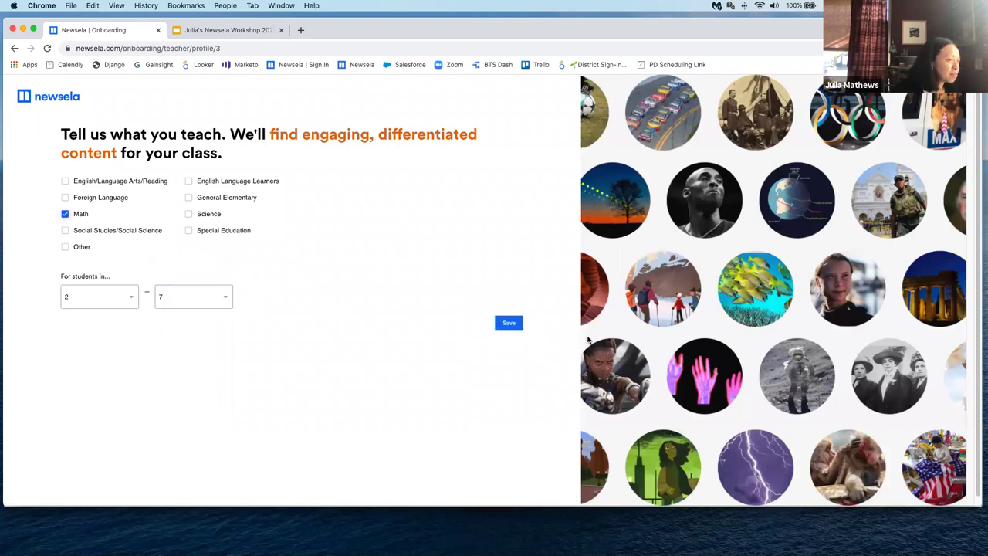
{"action": "left_click", "coordinate": [506, 323]}
{"action": "left_click", "coordinate": [508, 172]}
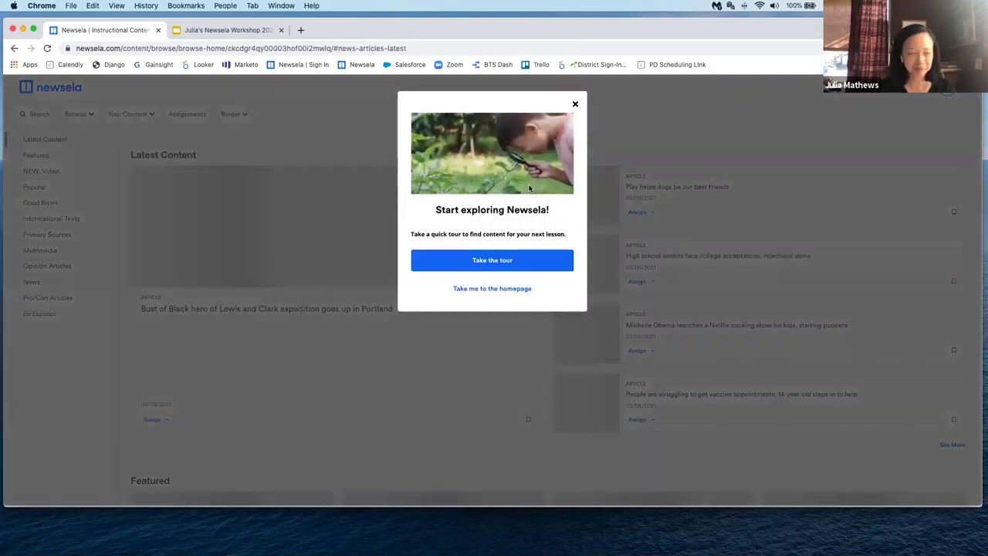
{"action": "left_click", "coordinate": [623, 186]}
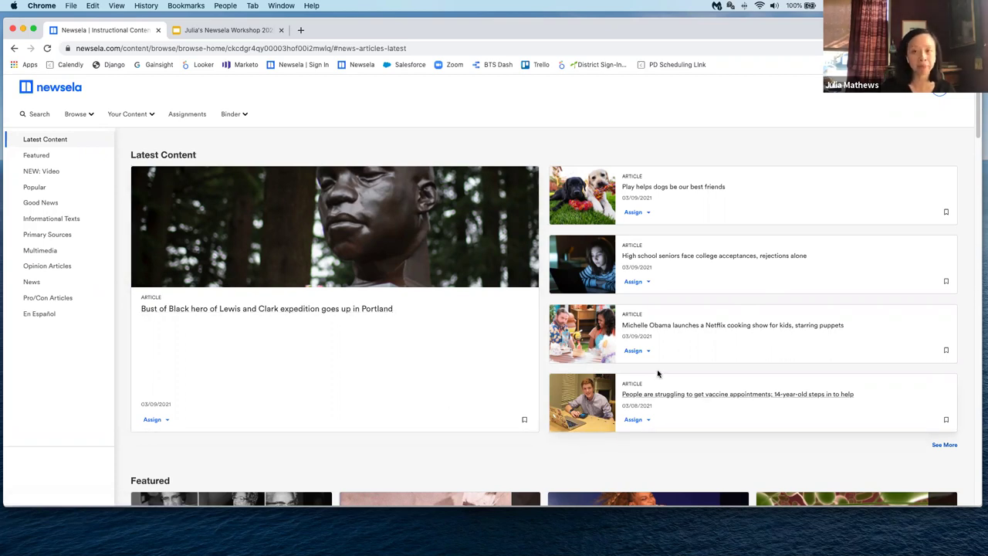
Review the homepage content rows from Latest Content through En Español, and return to the beginning of the page
{"action": "scroll", "coordinate": [437, 293], "scroll_direction": "down", "scroll_amount": 3}
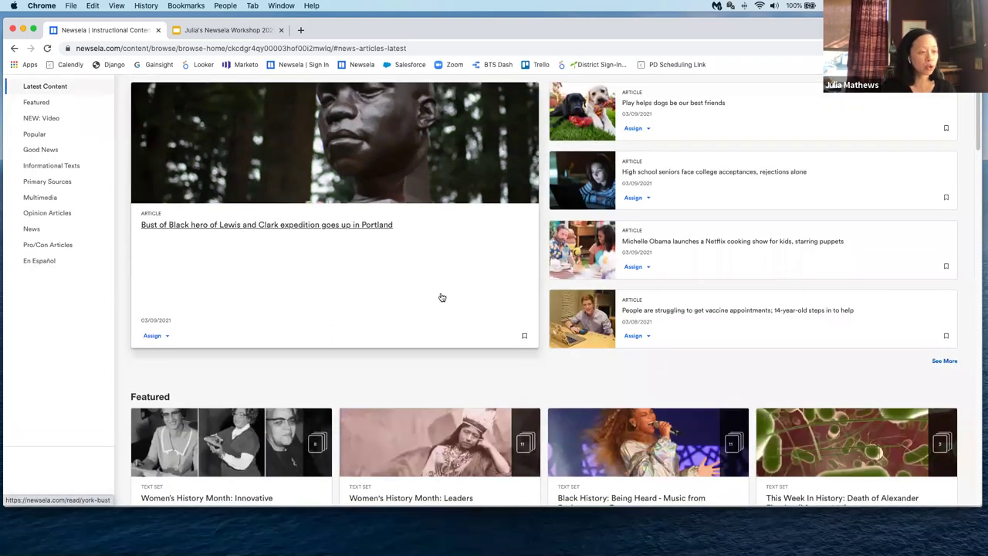
{"action": "scroll", "coordinate": [442, 297], "scroll_direction": "down", "scroll_amount": 5}
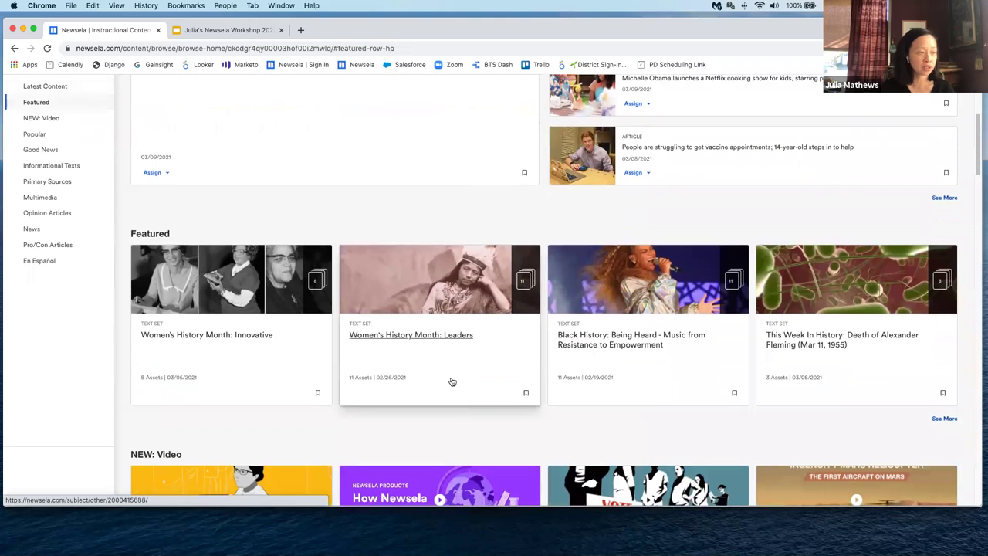
{"action": "scroll", "coordinate": [453, 382], "scroll_direction": "down", "scroll_amount": 1}
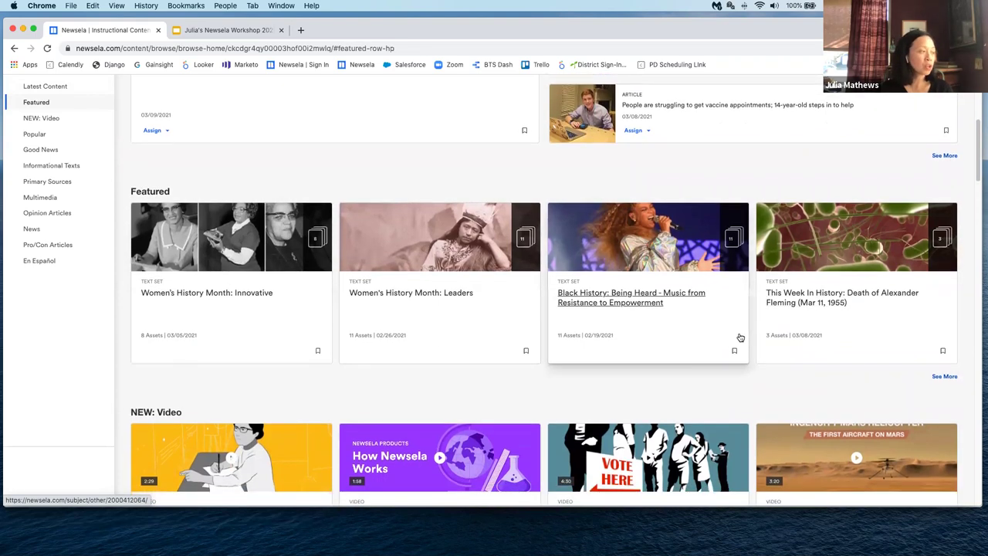
{"action": "scroll", "coordinate": [741, 337], "scroll_direction": "down", "scroll_amount": 3}
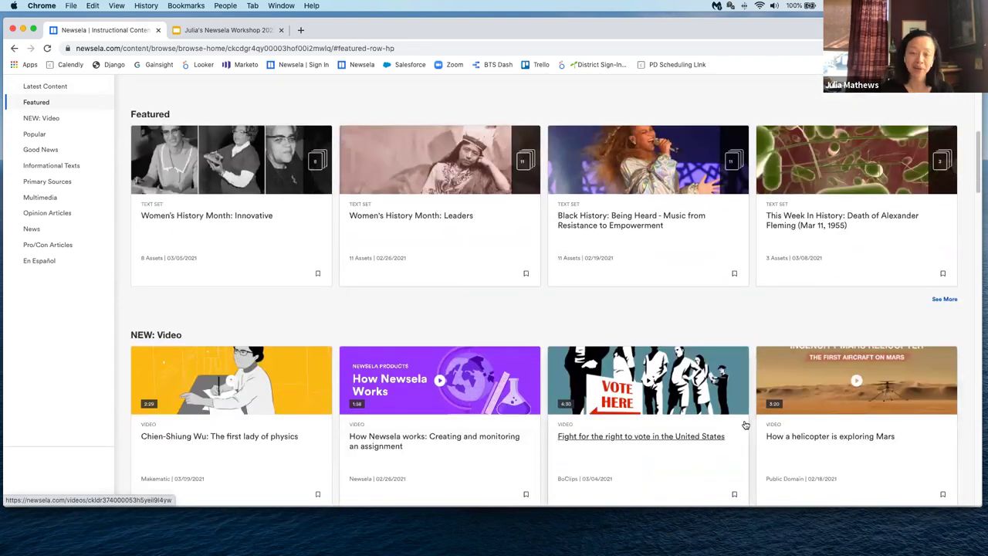
{"action": "scroll", "coordinate": [743, 425], "scroll_direction": "down", "scroll_amount": 2}
{"action": "scroll", "coordinate": [745, 423], "scroll_direction": "down", "scroll_amount": 10}
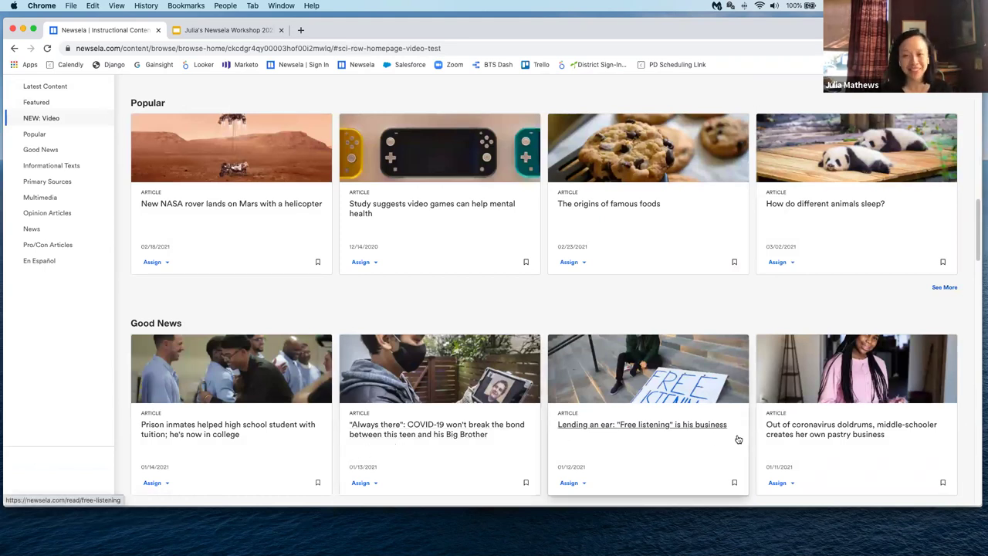
{"action": "scroll", "coordinate": [627, 373], "scroll_direction": "down", "scroll_amount": 5}
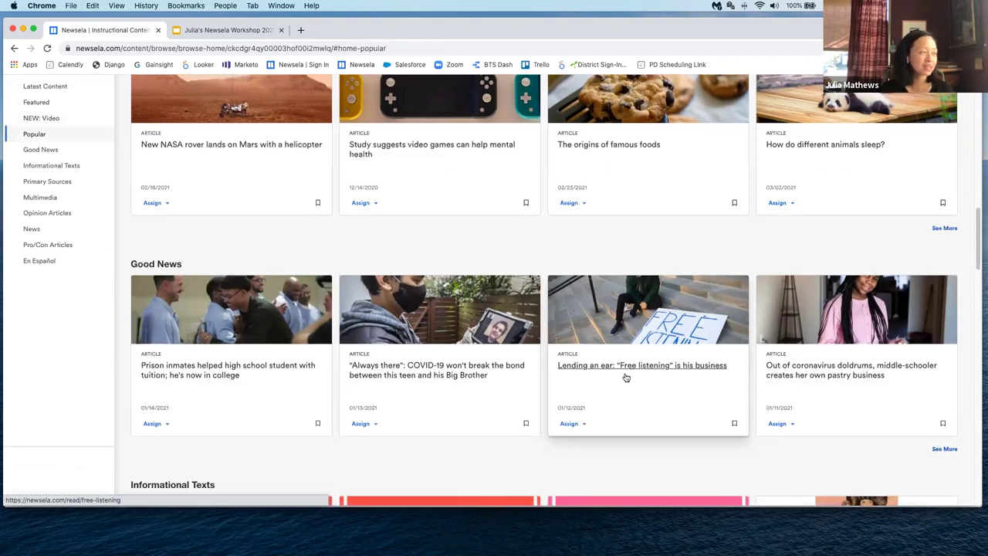
{"action": "scroll", "coordinate": [628, 378], "scroll_direction": "down", "scroll_amount": 5}
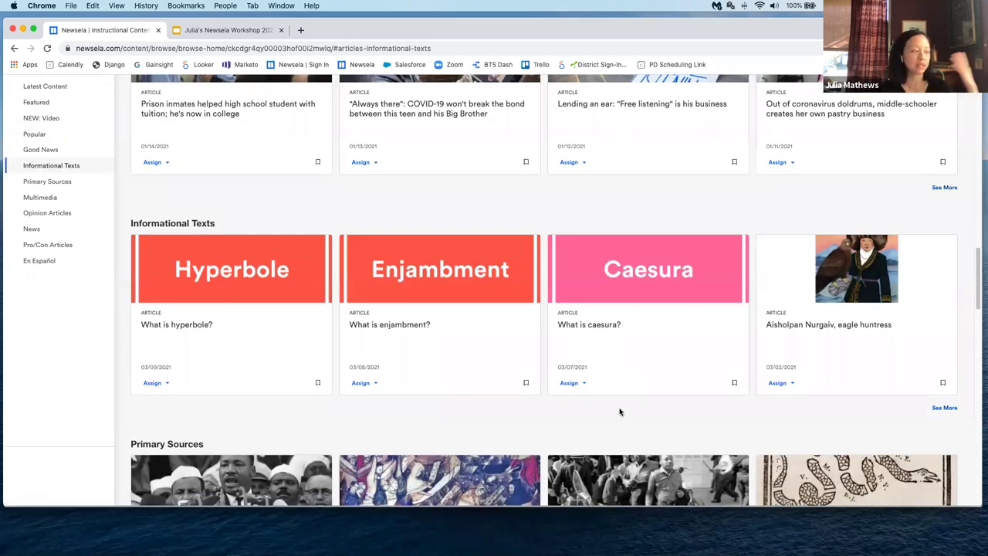
{"action": "scroll", "coordinate": [619, 411], "scroll_direction": "down", "scroll_amount": 3}
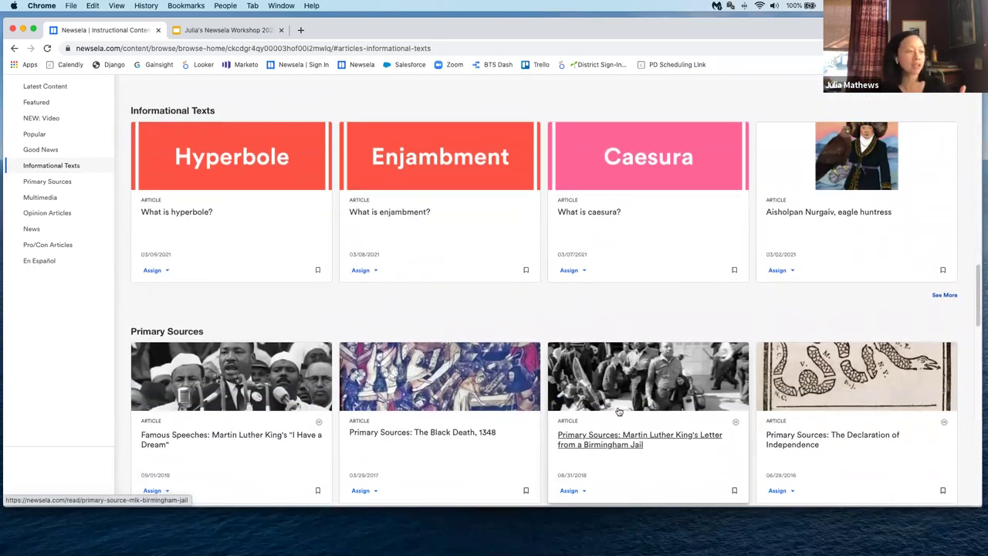
{"action": "scroll", "coordinate": [639, 435], "scroll_direction": "down", "scroll_amount": 3}
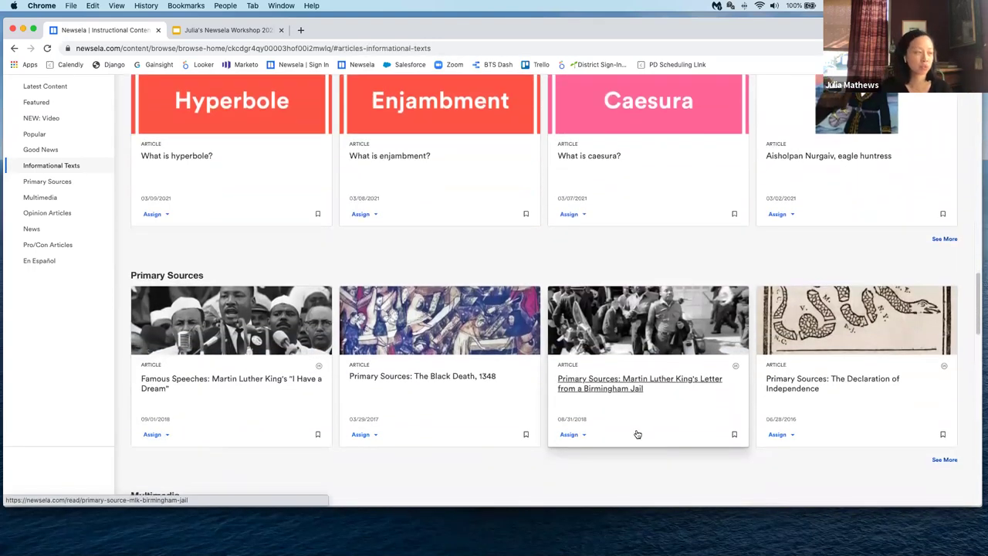
{"action": "scroll", "coordinate": [638, 433], "scroll_direction": "down", "scroll_amount": 2}
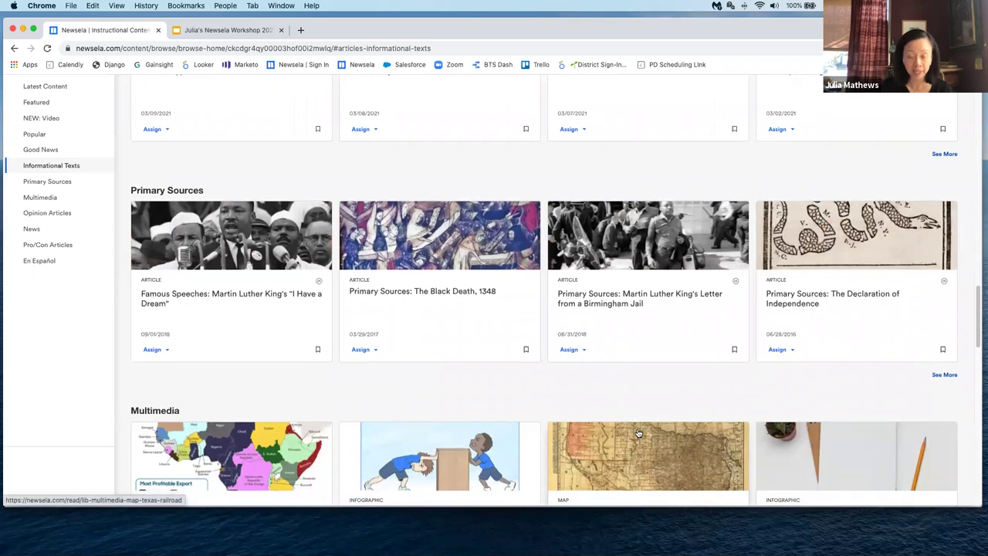
{"action": "scroll", "coordinate": [638, 433], "scroll_direction": "down", "scroll_amount": 4}
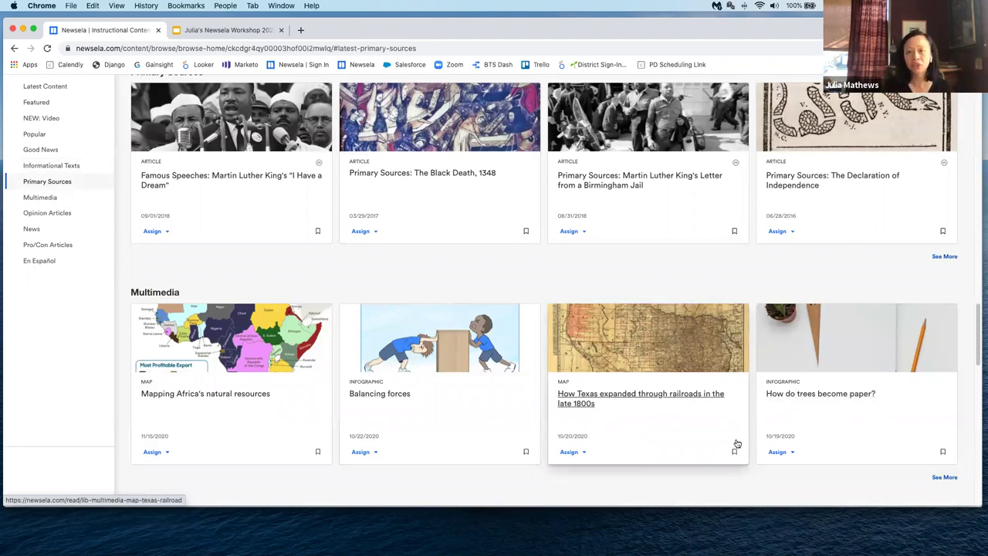
{"action": "scroll", "coordinate": [741, 438], "scroll_direction": "down", "scroll_amount": 3}
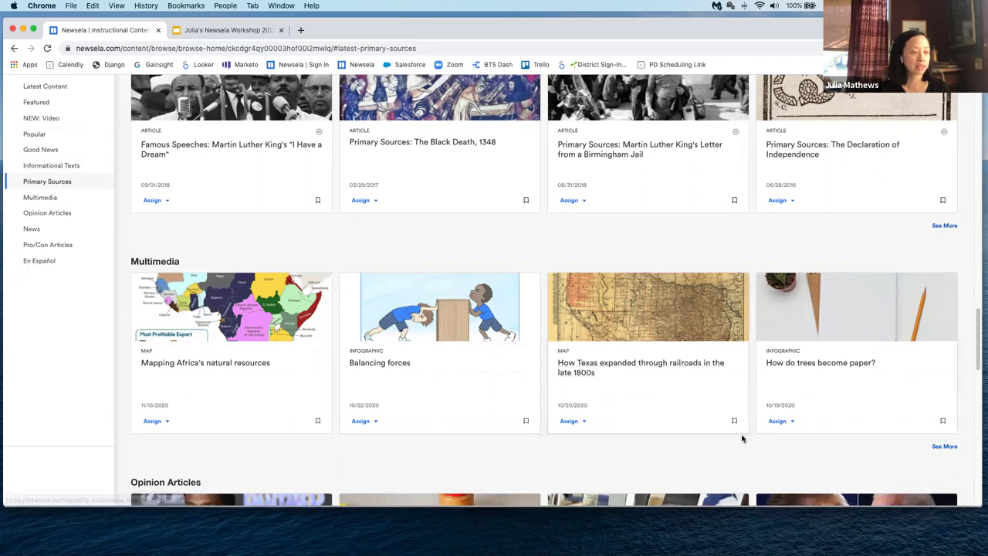
{"action": "scroll", "coordinate": [745, 436], "scroll_direction": "down", "scroll_amount": 5}
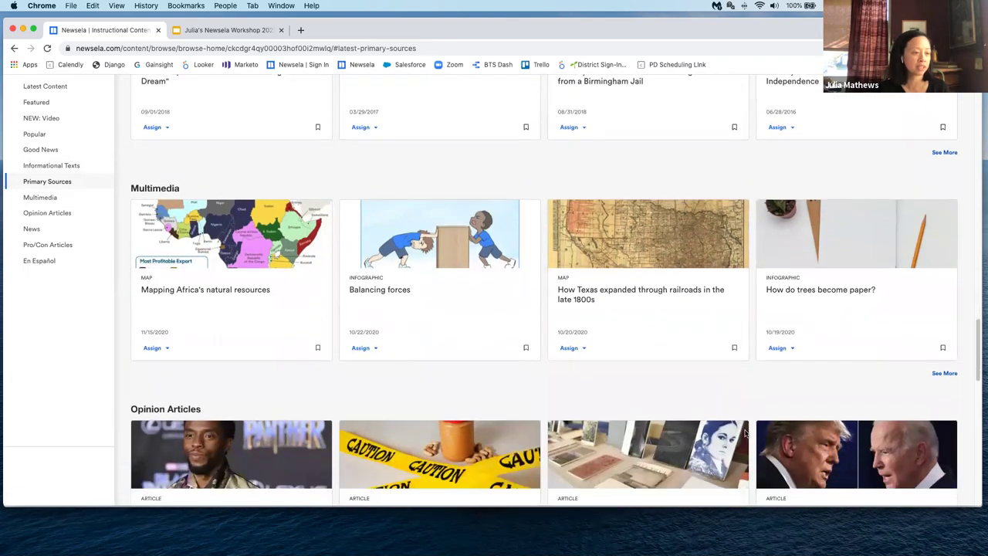
{"action": "scroll", "coordinate": [748, 430], "scroll_direction": "down", "scroll_amount": 6}
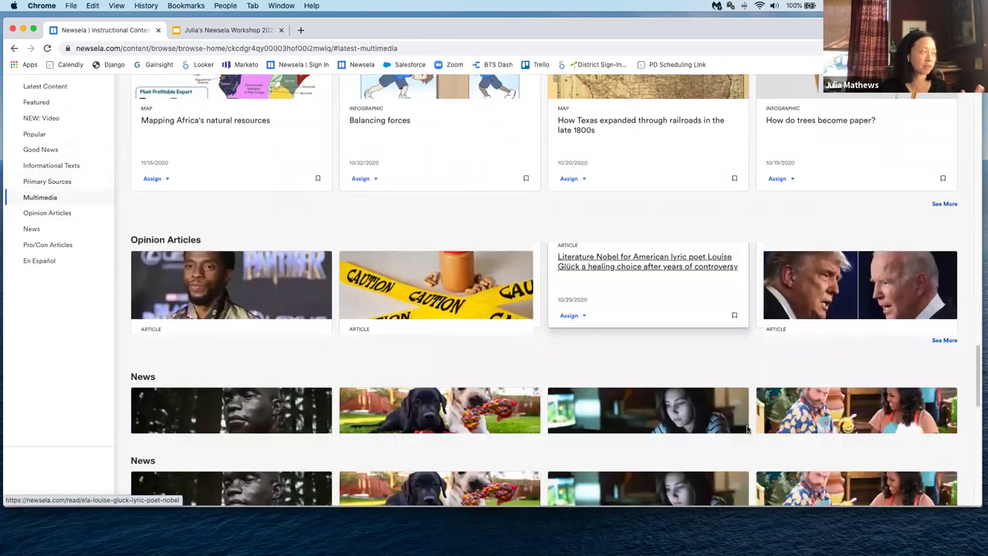
{"action": "scroll", "coordinate": [748, 430], "scroll_direction": "down", "scroll_amount": 3}
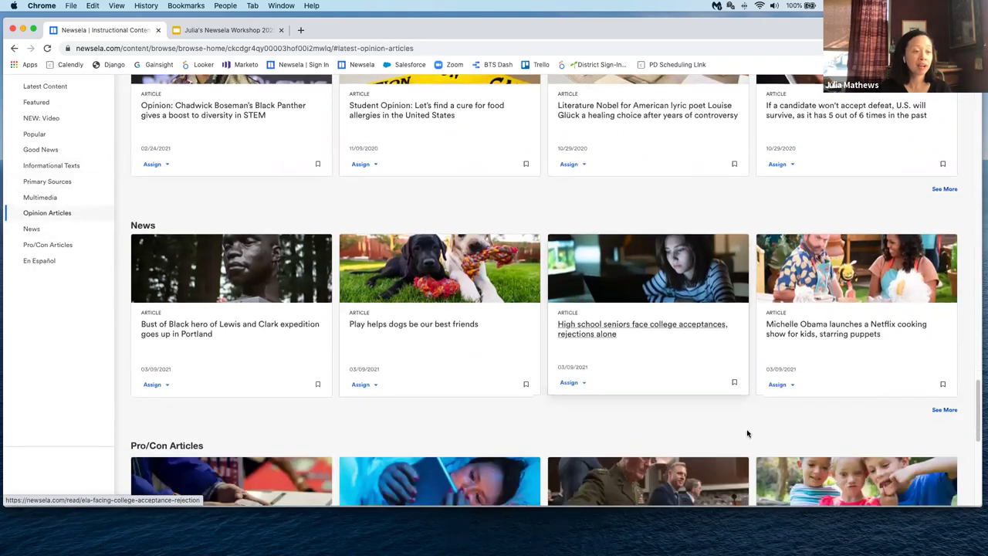
{"action": "scroll", "coordinate": [649, 421], "scroll_direction": "down", "scroll_amount": 5}
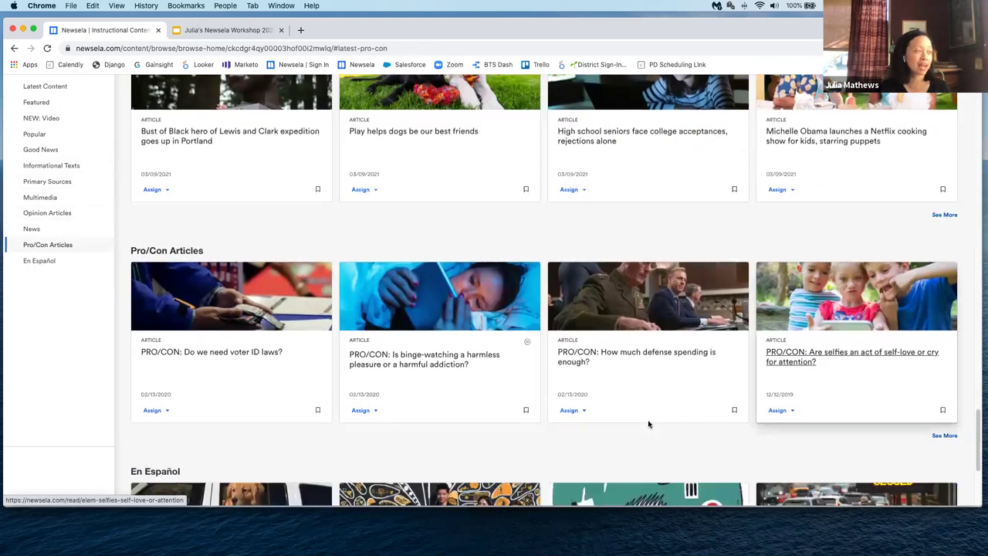
{"action": "scroll", "coordinate": [680, 429], "scroll_direction": "down", "scroll_amount": 3}
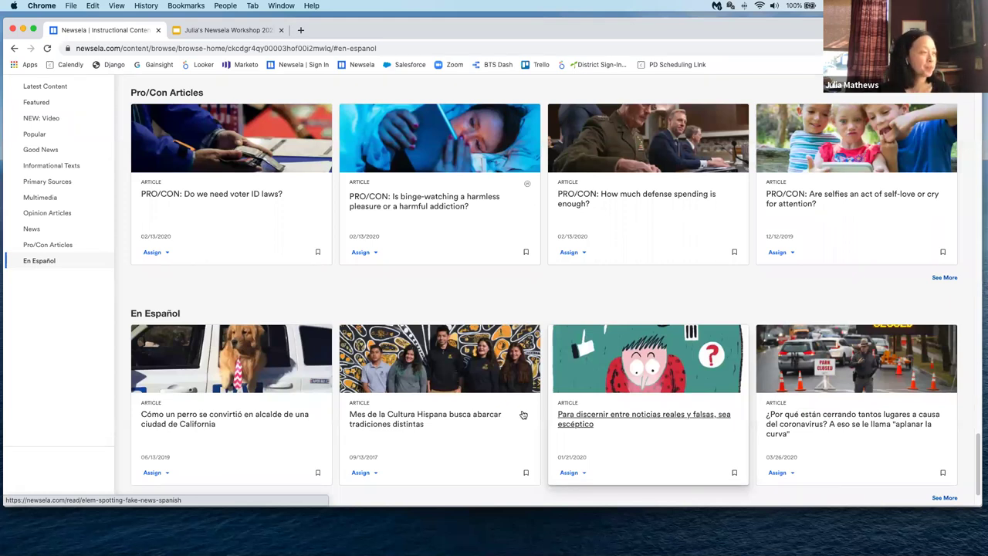
{"action": "scroll", "coordinate": [369, 307], "scroll_direction": "up", "scroll_amount": 15}
{"action": "scroll", "coordinate": [368, 307], "scroll_direction": "up", "scroll_amount": 10}
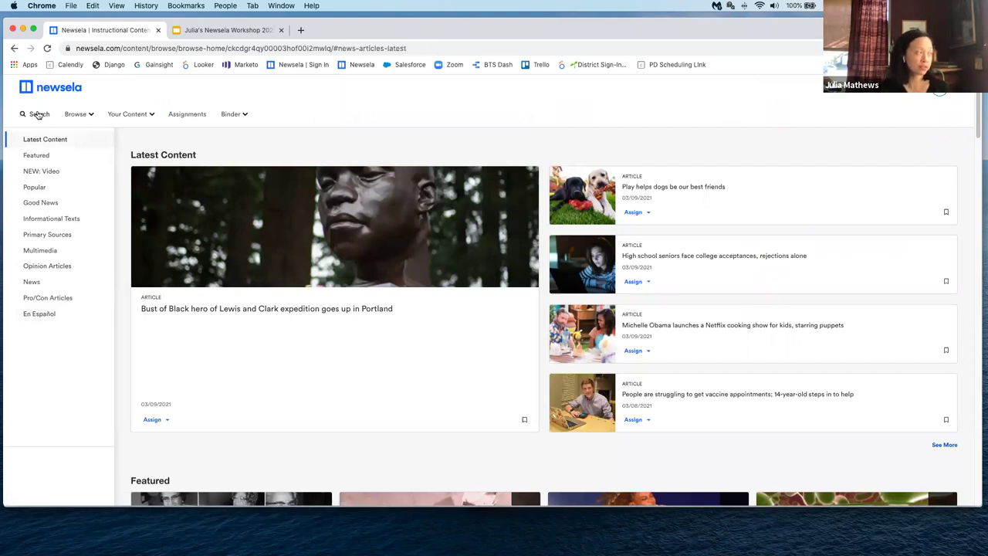
Search the Newsela content for "civil war"
{"action": "left_click", "coordinate": [36, 113]}
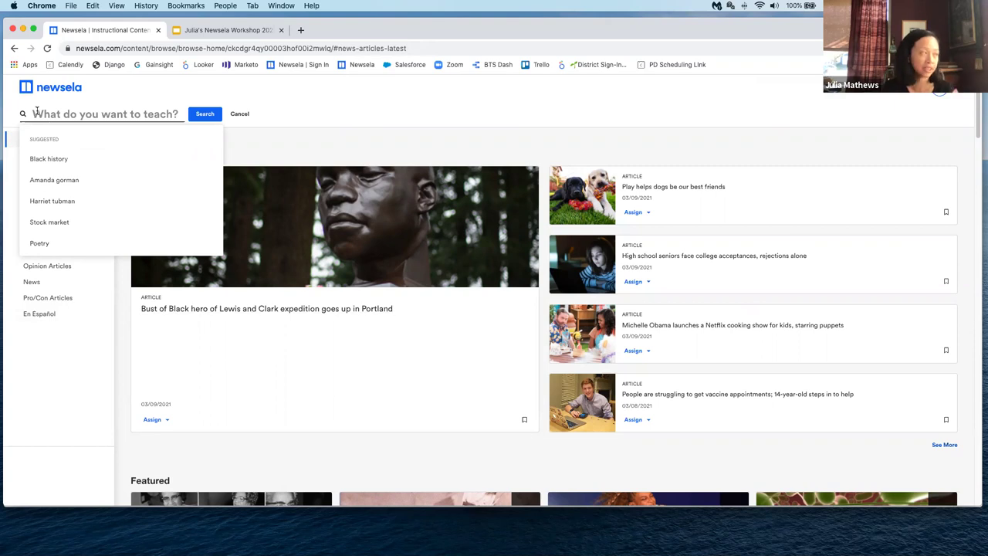
{"action": "type", "text": "civil war"}
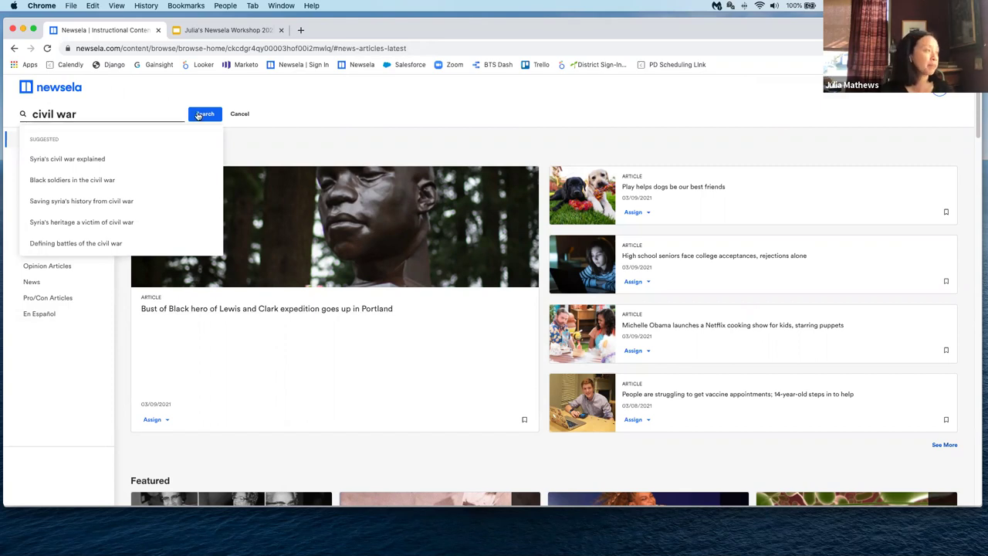
{"action": "left_click", "coordinate": [199, 114]}
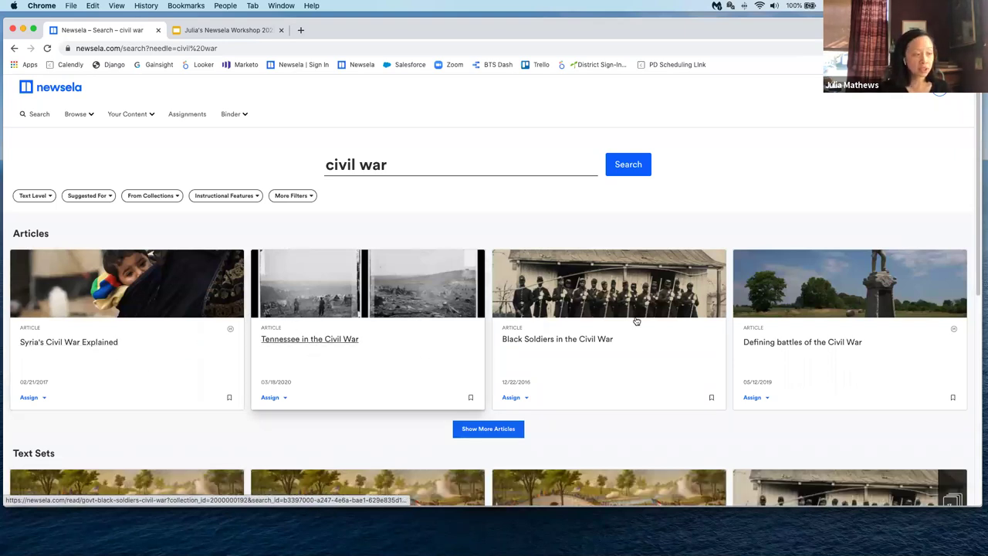
Show more articles in the civil war results and examine the additional articles and the text sets
{"action": "scroll", "coordinate": [587, 355], "scroll_direction": "down", "scroll_amount": 1}
{"action": "left_click", "coordinate": [482, 409]}
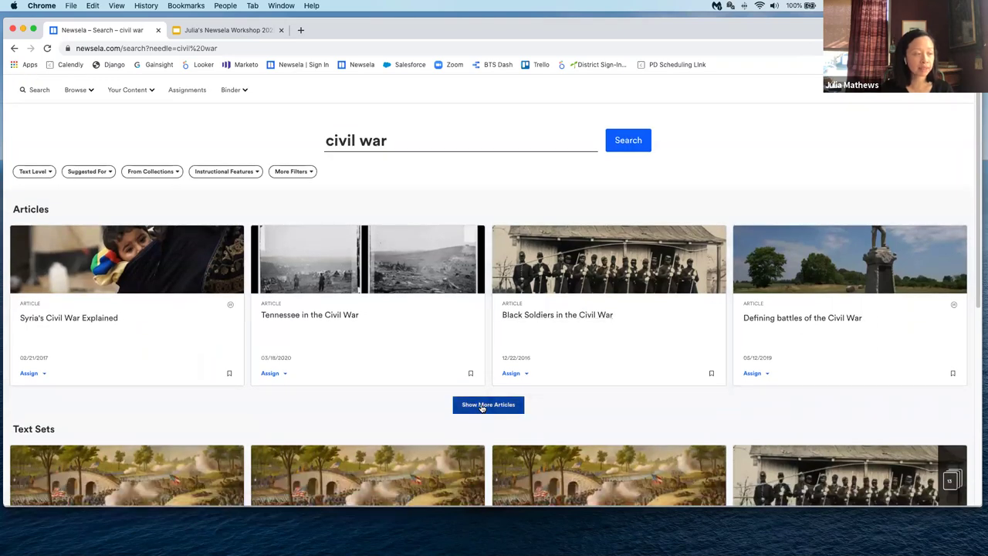
{"action": "scroll", "coordinate": [530, 376], "scroll_direction": "down", "scroll_amount": 1}
{"action": "scroll", "coordinate": [530, 376], "scroll_direction": "down", "scroll_amount": 5}
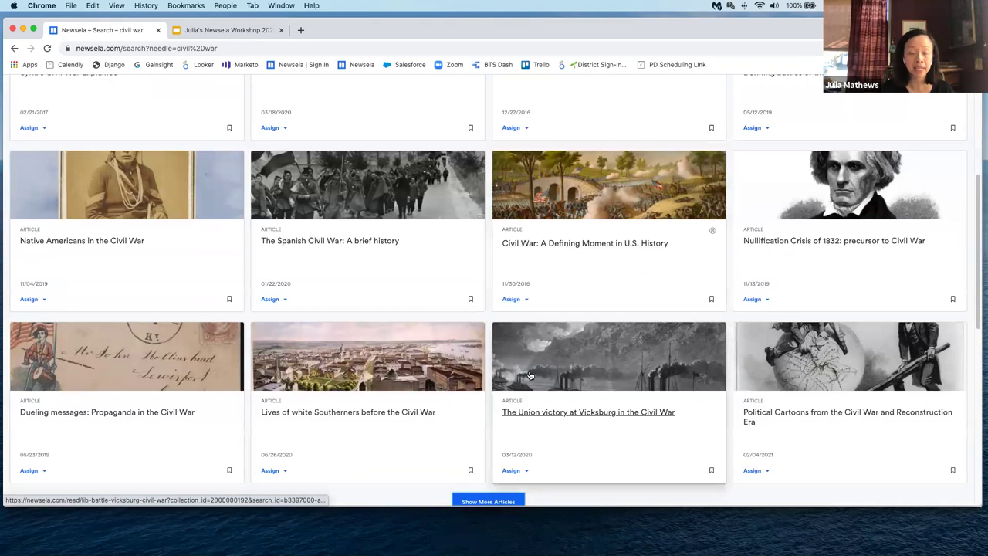
{"action": "scroll", "coordinate": [529, 375], "scroll_direction": "down", "scroll_amount": 5}
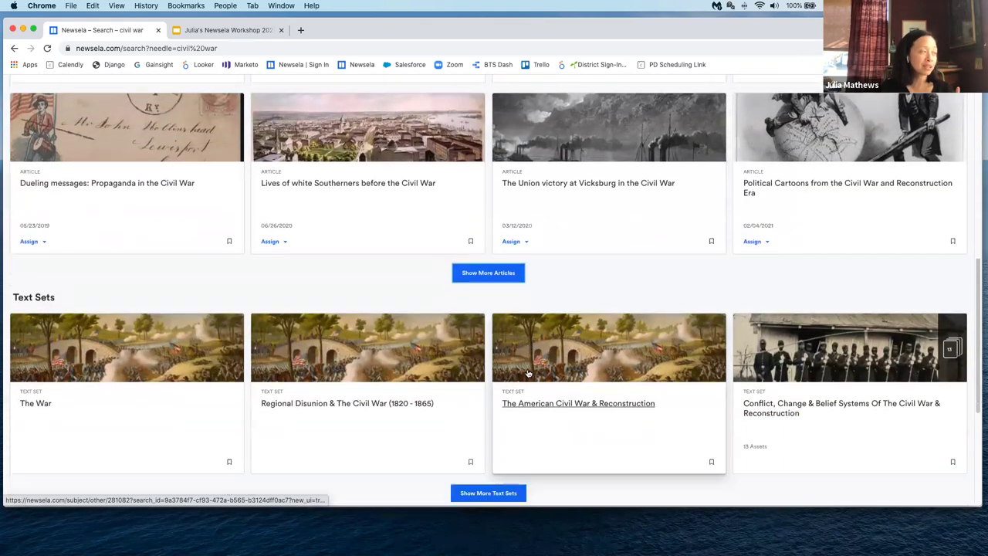
{"action": "scroll", "coordinate": [528, 373], "scroll_direction": "down", "scroll_amount": 2}
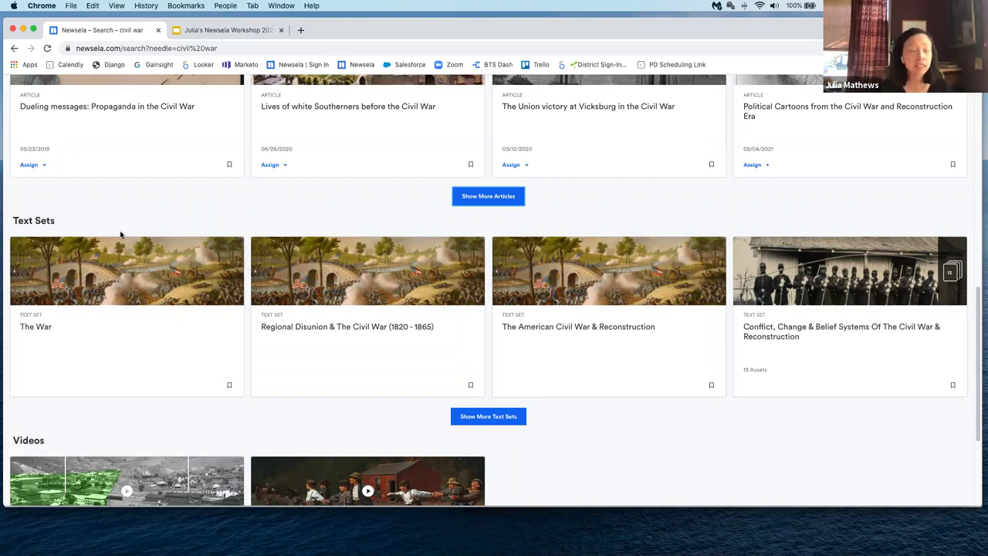
View the text sets The War and Cornerstone Activity from the civil war results, returning to the results after each
{"action": "left_click", "coordinate": [99, 338]}
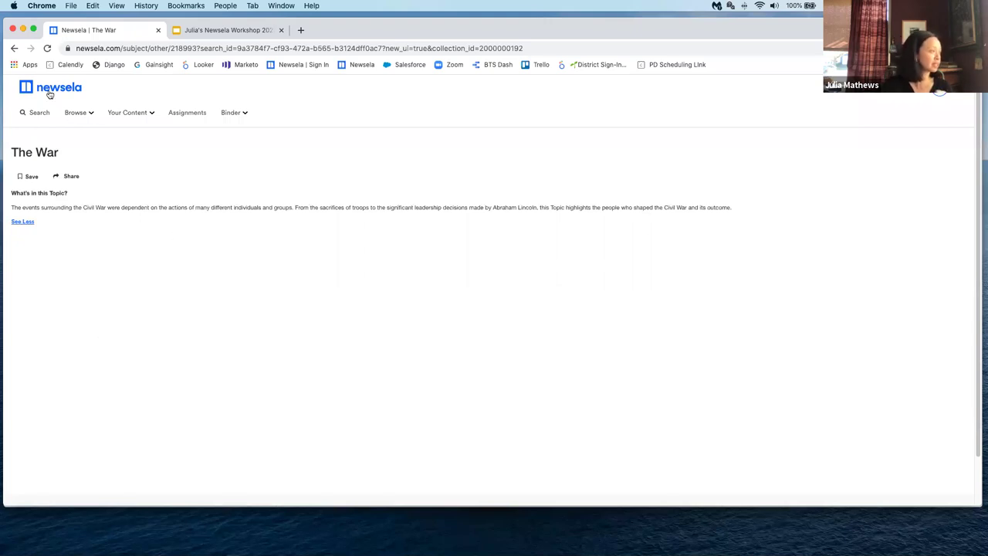
{"action": "left_click", "coordinate": [14, 48]}
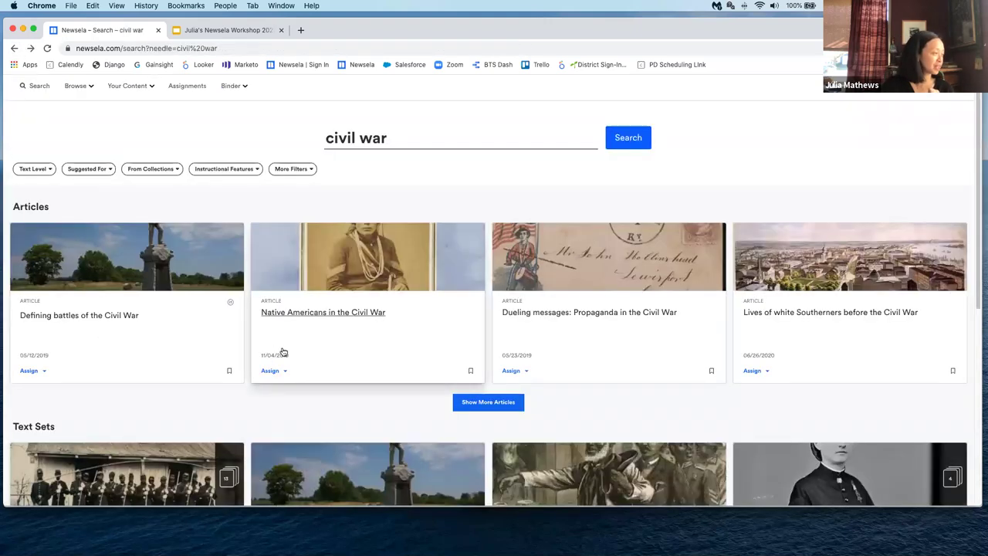
{"action": "scroll", "coordinate": [283, 352], "scroll_direction": "down", "scroll_amount": 3}
{"action": "left_click", "coordinate": [341, 315]}
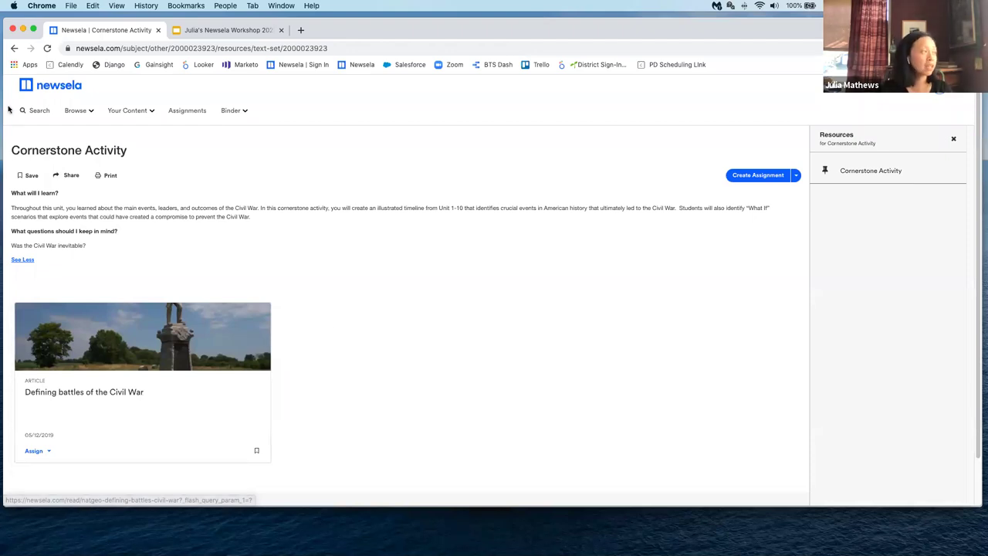
{"action": "left_click", "coordinate": [13, 49]}
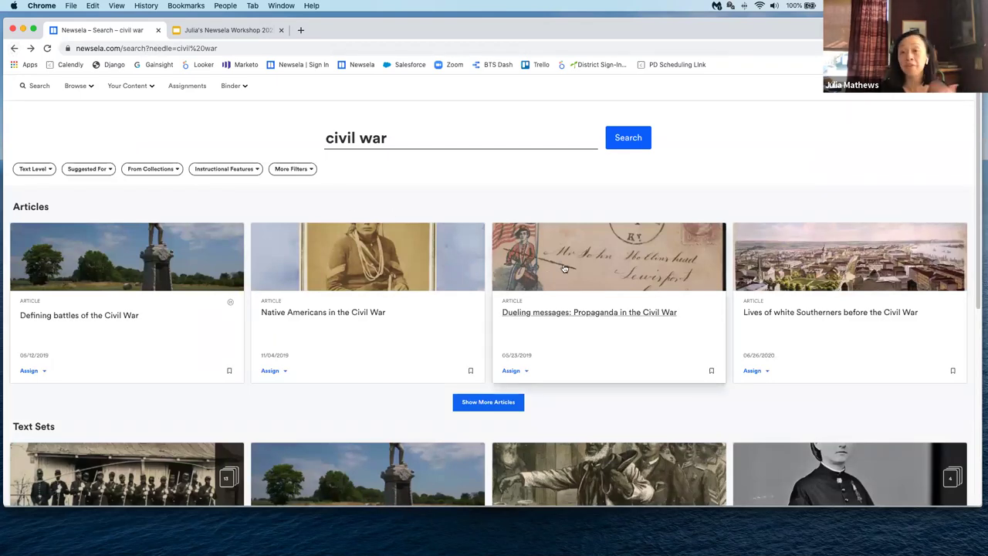
Review the civil war results down to the videos, and open the article "Defining battles of the Civil War"
{"action": "scroll", "coordinate": [589, 276], "scroll_direction": "down", "scroll_amount": 5}
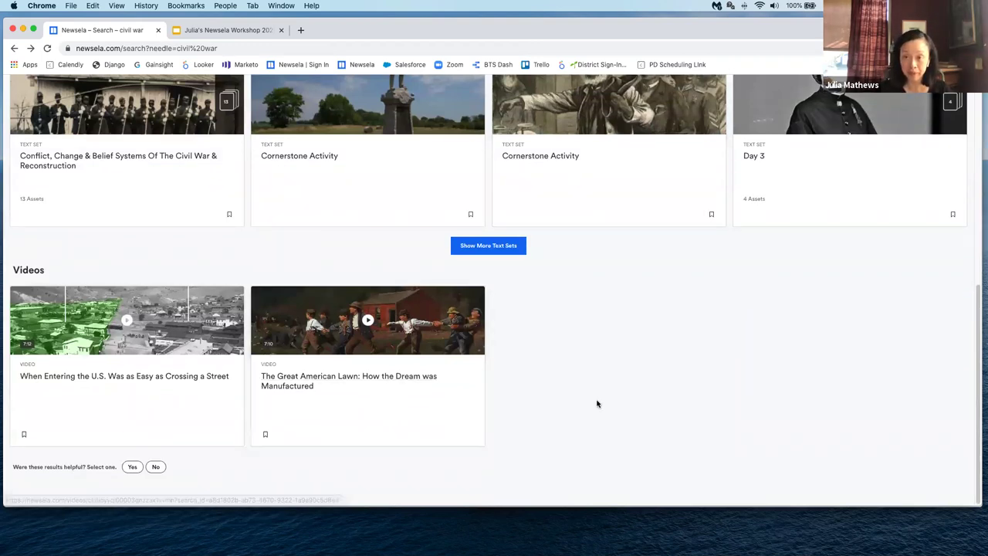
{"action": "scroll", "coordinate": [626, 385], "scroll_direction": "up", "scroll_amount": 1}
{"action": "scroll", "coordinate": [625, 384], "scroll_direction": "up", "scroll_amount": 9}
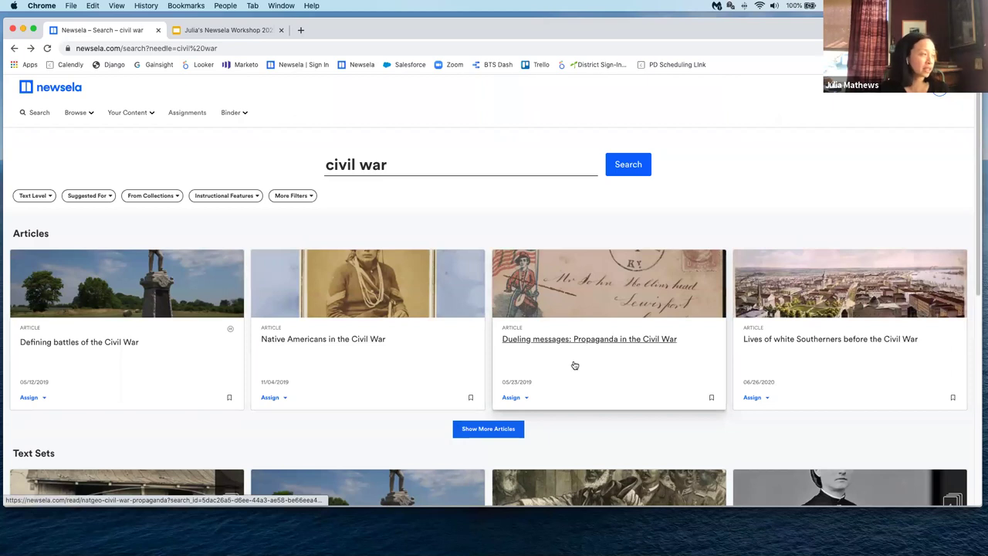
{"action": "left_click", "coordinate": [153, 341]}
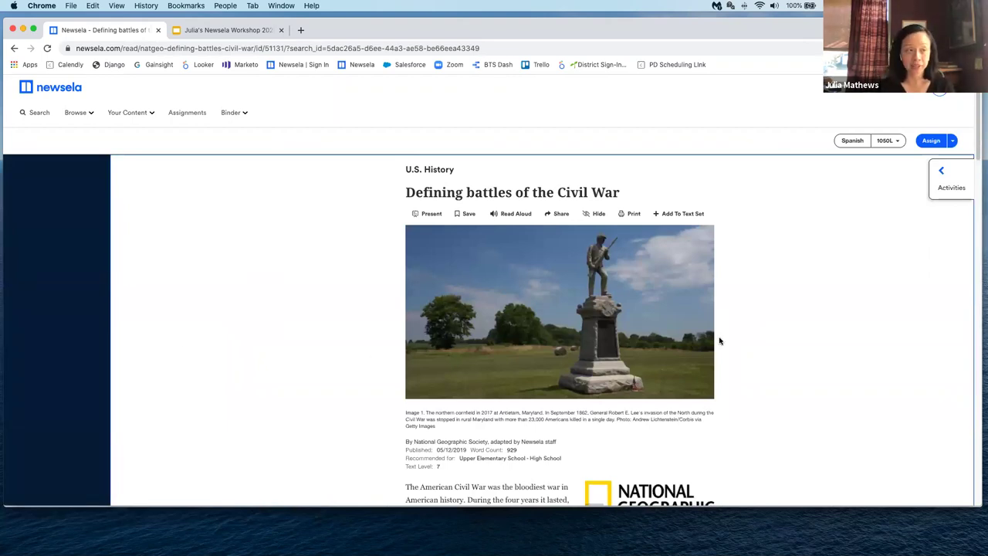
Display the article at the English MAX reading level and examine its source details and opening paragraph
{"action": "left_click", "coordinate": [885, 142]}
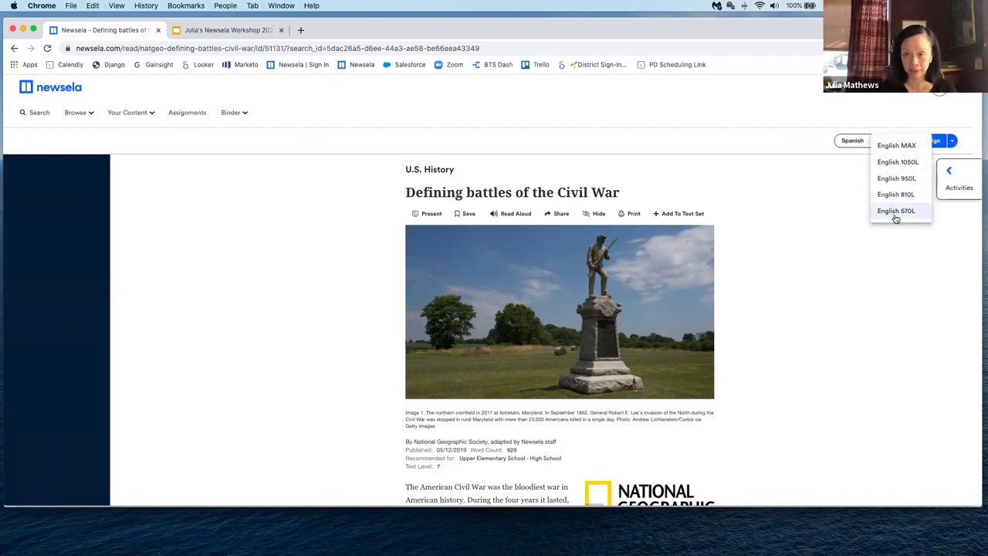
{"action": "left_click", "coordinate": [897, 145]}
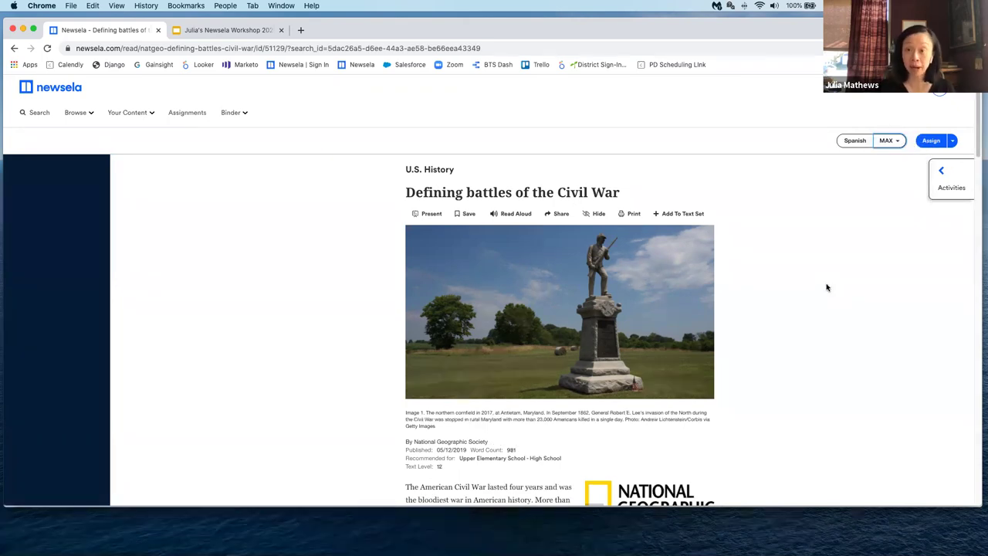
{"action": "scroll", "coordinate": [738, 271], "scroll_direction": "down", "scroll_amount": 2}
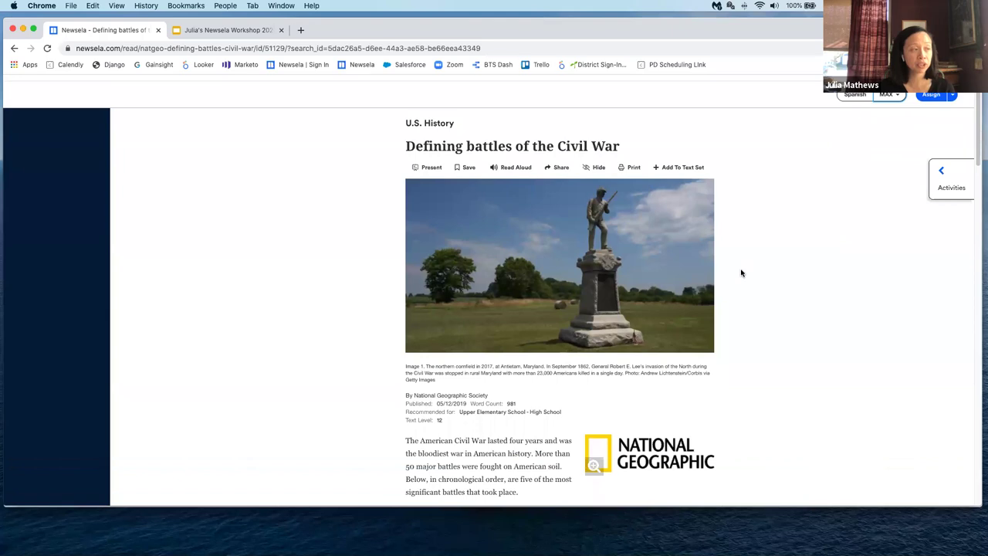
{"action": "scroll", "coordinate": [741, 273], "scroll_direction": "down", "scroll_amount": 1}
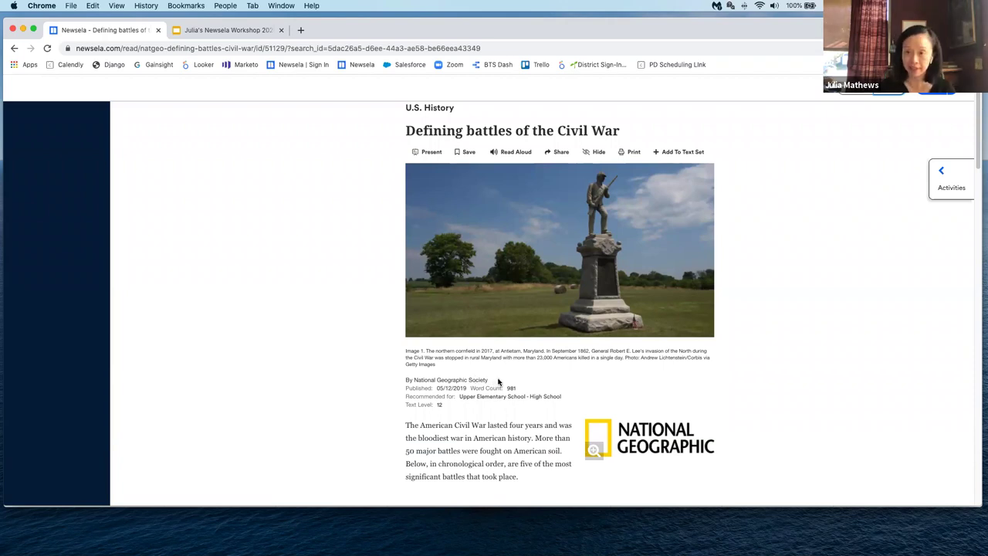
{"action": "scroll", "coordinate": [498, 381], "scroll_direction": "down", "scroll_amount": 1}
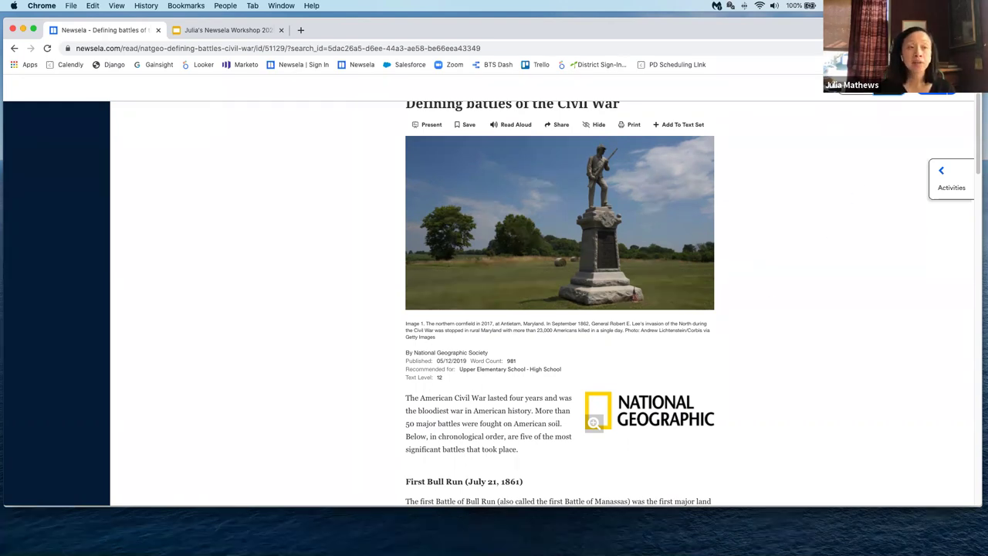
Compare the article's text at the English 810L and English 950L reading levels
{"action": "left_click", "coordinate": [888, 90]}
{"action": "left_click", "coordinate": [901, 144]}
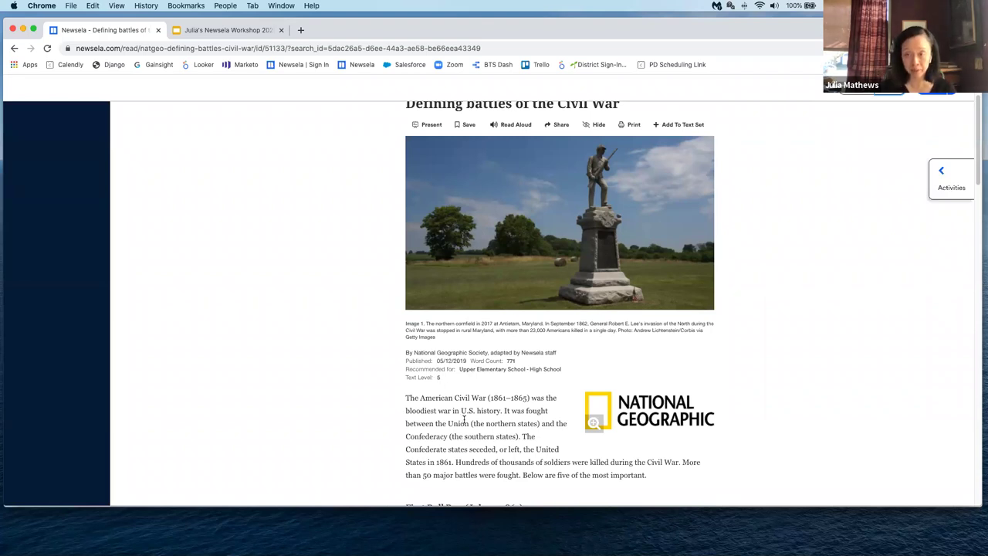
{"action": "left_click", "coordinate": [888, 99]}
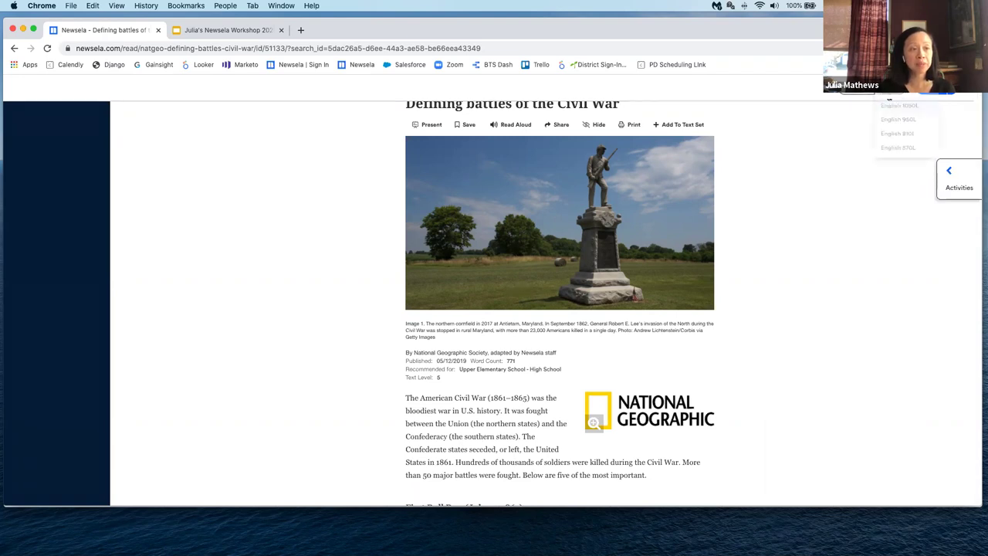
{"action": "left_click", "coordinate": [894, 128]}
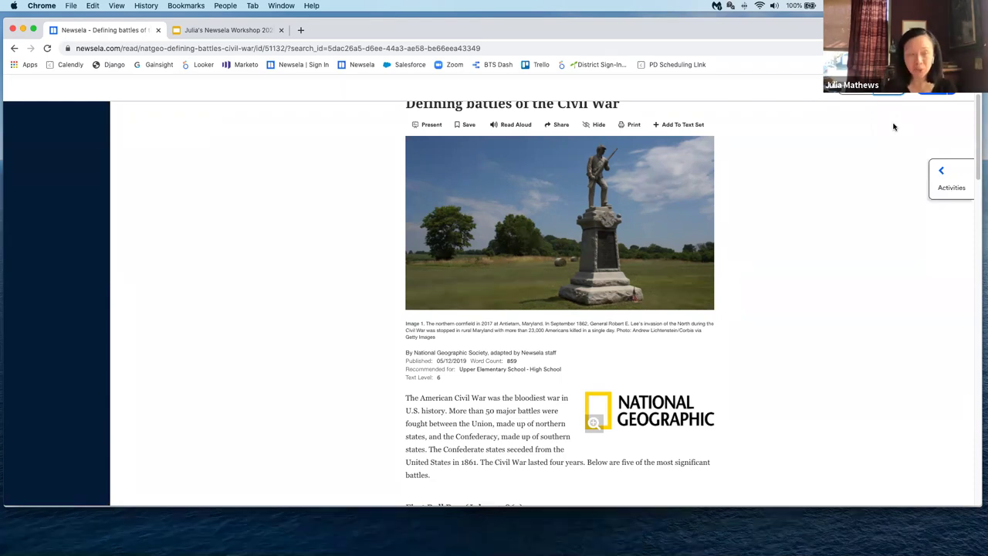
{"action": "left_click", "coordinate": [897, 99]}
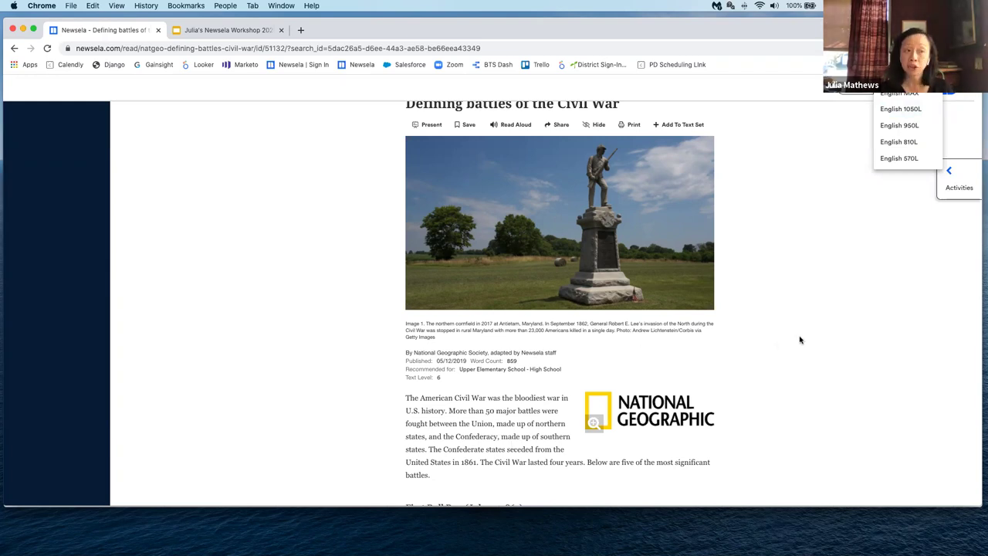
Show the Spanish version of the article and examine its details and first paragraphs
{"action": "left_click", "coordinate": [842, 136]}
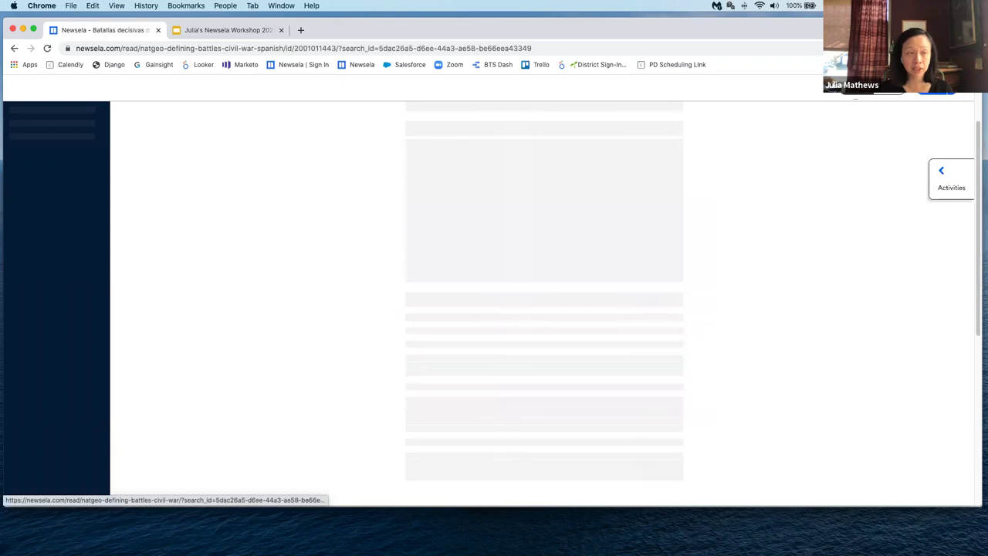
{"action": "scroll", "coordinate": [801, 430], "scroll_direction": "down", "scroll_amount": 3}
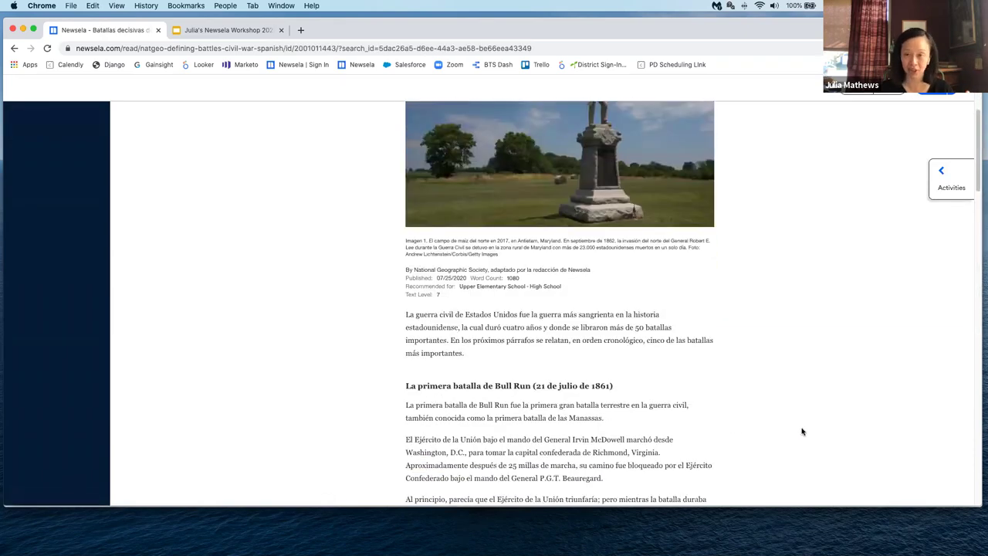
{"action": "scroll", "coordinate": [865, 203], "scroll_direction": "up", "scroll_amount": 1}
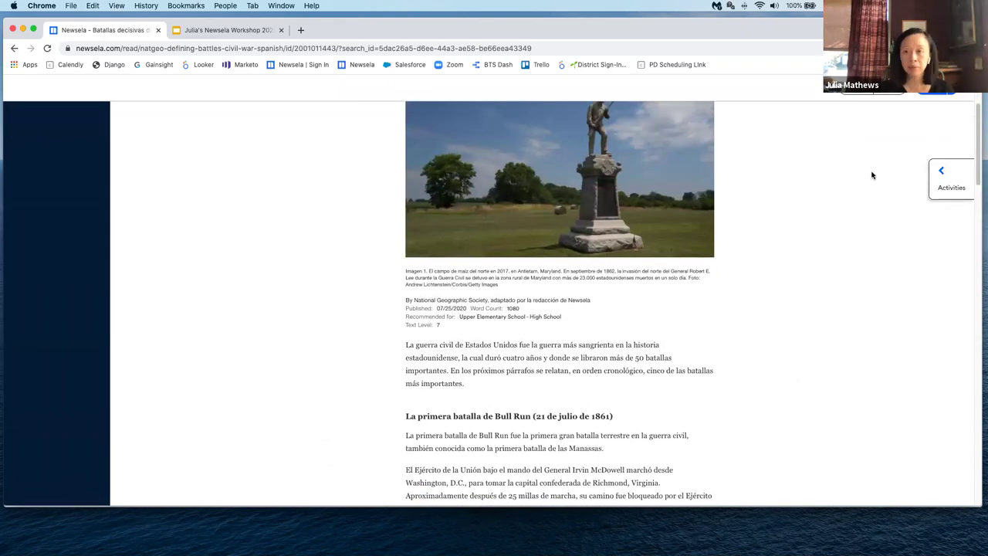
Compare the Spanish article at the MAX and 560L levels, and switch back to the English version
{"action": "left_click", "coordinate": [934, 90]}
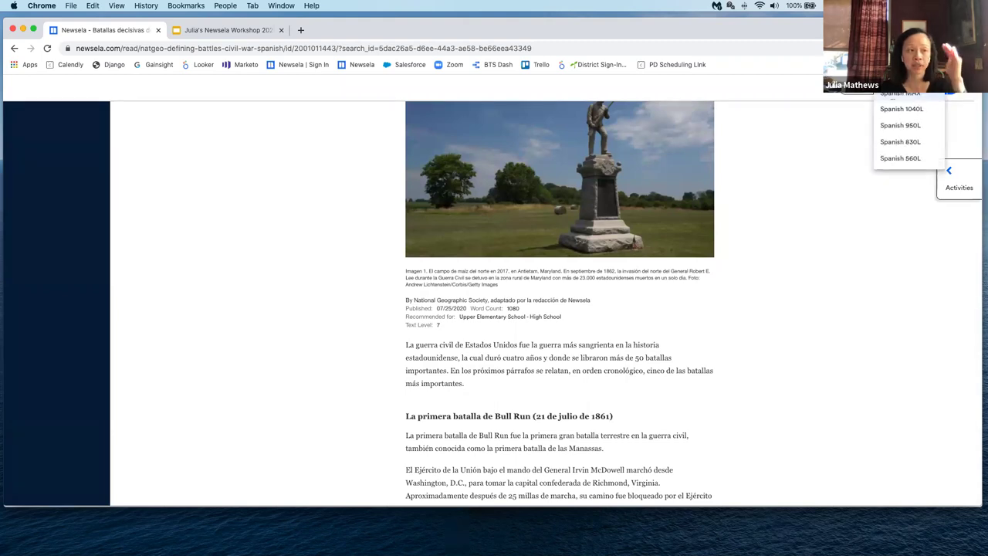
{"action": "left_click", "coordinate": [897, 157]}
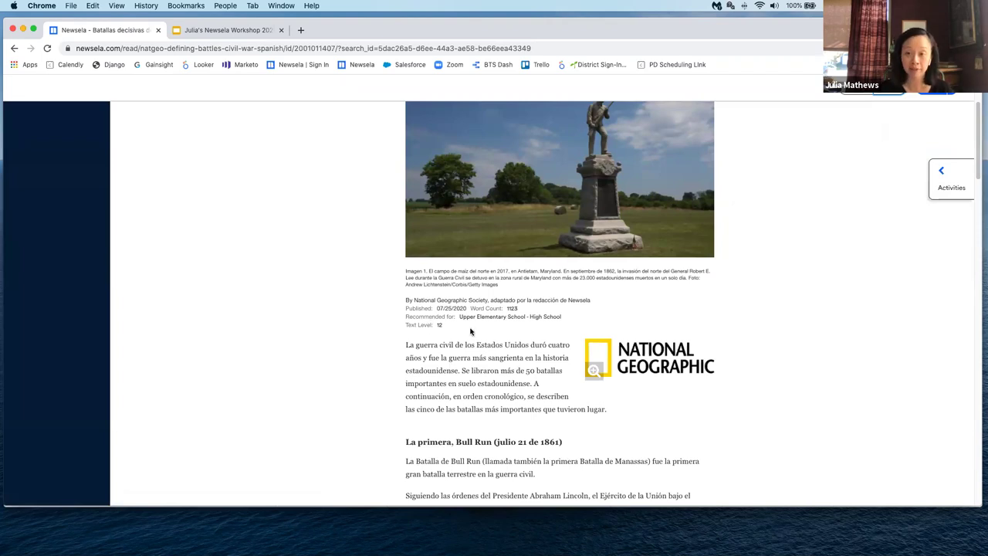
{"action": "left_click", "coordinate": [896, 88]}
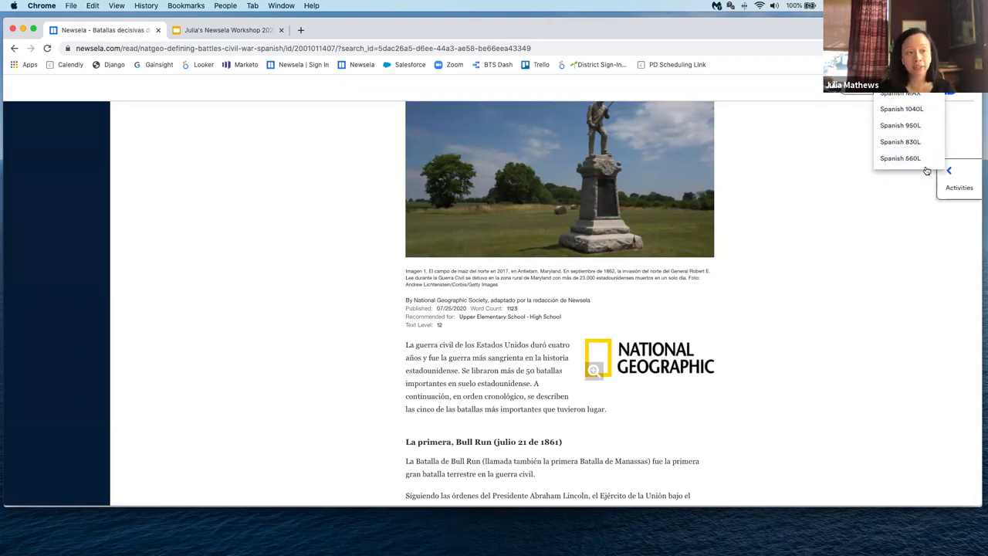
{"action": "left_click", "coordinate": [924, 158]}
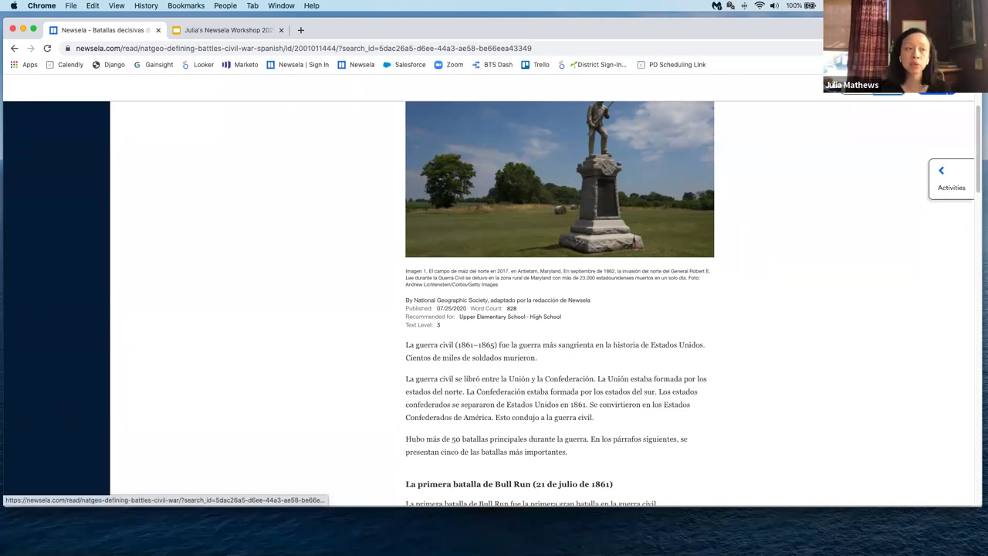
{"action": "left_click", "coordinate": [859, 98]}
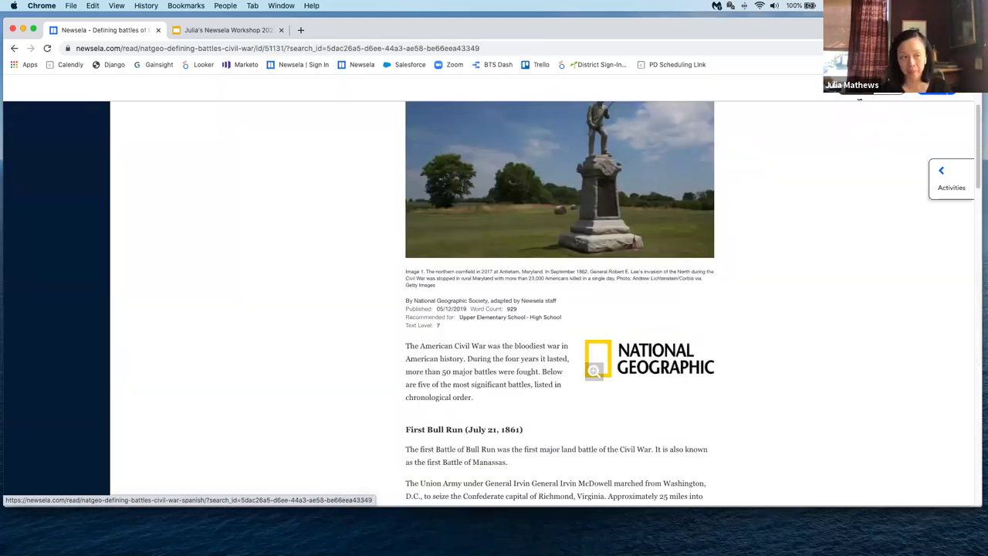
{"action": "scroll", "coordinate": [880, 217], "scroll_direction": "up", "scroll_amount": 3}
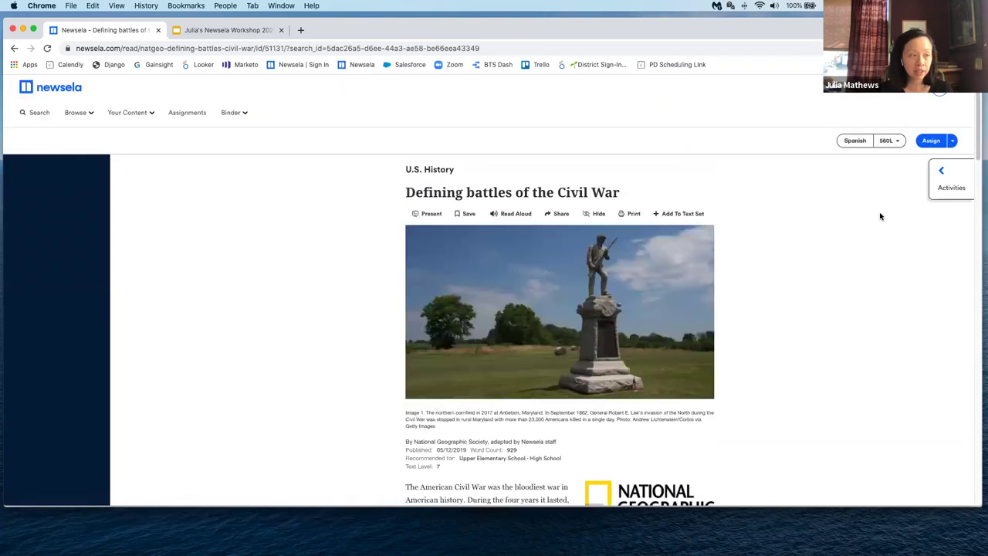
Preview the Civil War article in presentation mode, look through its beginning, and leave the mode
{"action": "left_click", "coordinate": [431, 214]}
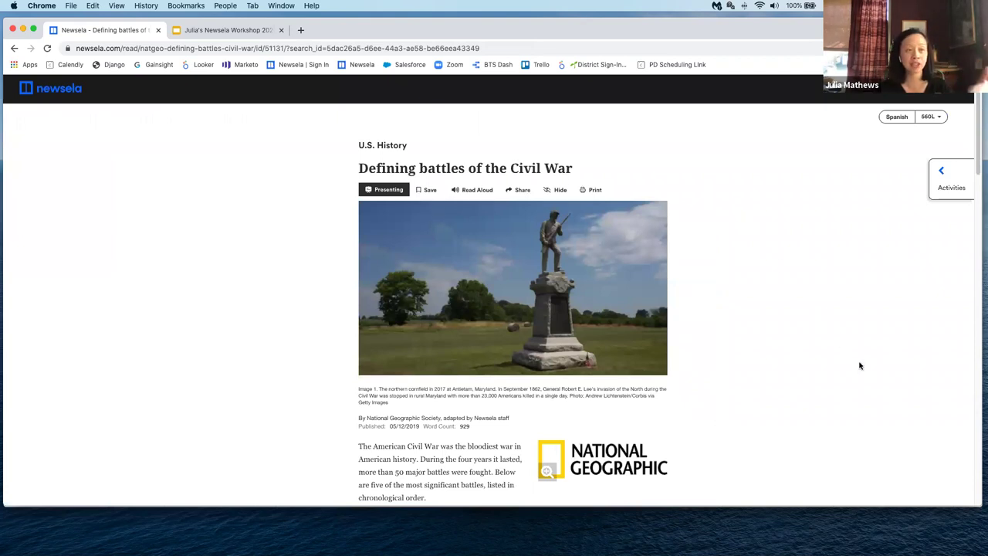
{"action": "scroll", "coordinate": [865, 359], "scroll_direction": "down", "scroll_amount": 1}
{"action": "scroll", "coordinate": [865, 359], "scroll_direction": "down", "scroll_amount": 3}
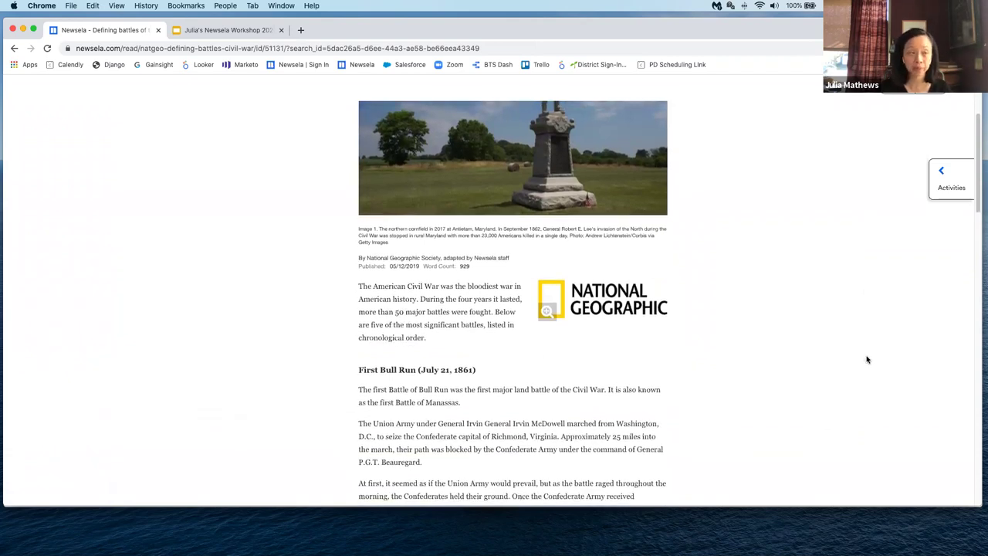
{"action": "scroll", "coordinate": [867, 360], "scroll_direction": "up", "scroll_amount": 4}
{"action": "key", "text": "Escape"}
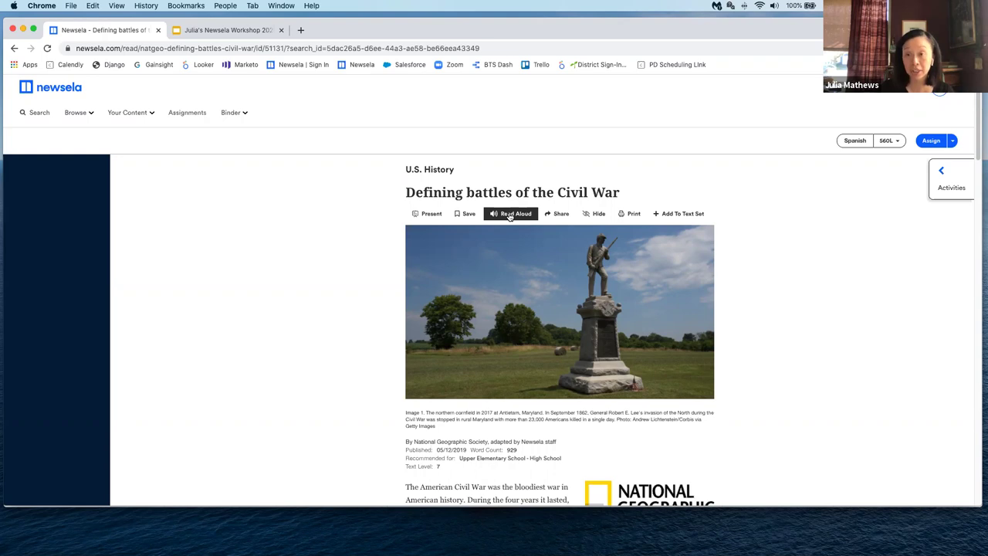
Add the article to the existing Black History Month text set
{"action": "left_click", "coordinate": [686, 216]}
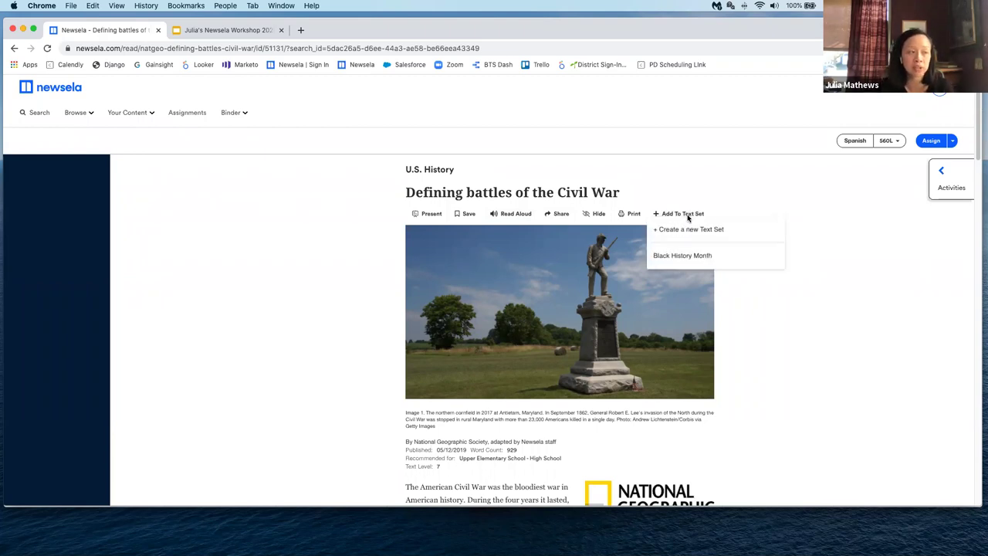
{"action": "left_click", "coordinate": [708, 263]}
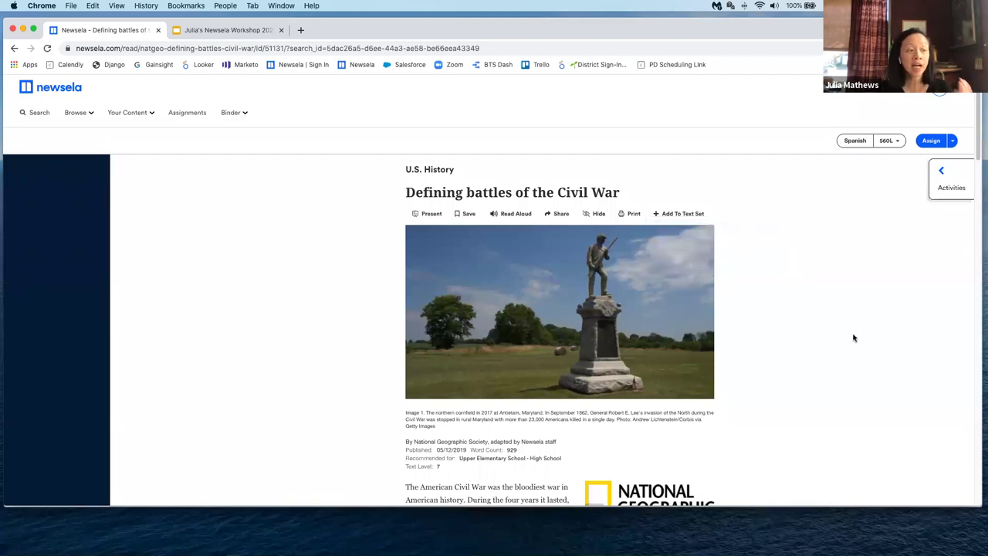
Highlight the article's opening sentence, "The American Civil War was the bloodiest war in American history.", in yellow as an annotation
{"action": "scroll", "coordinate": [834, 335], "scroll_direction": "down", "scroll_amount": 2}
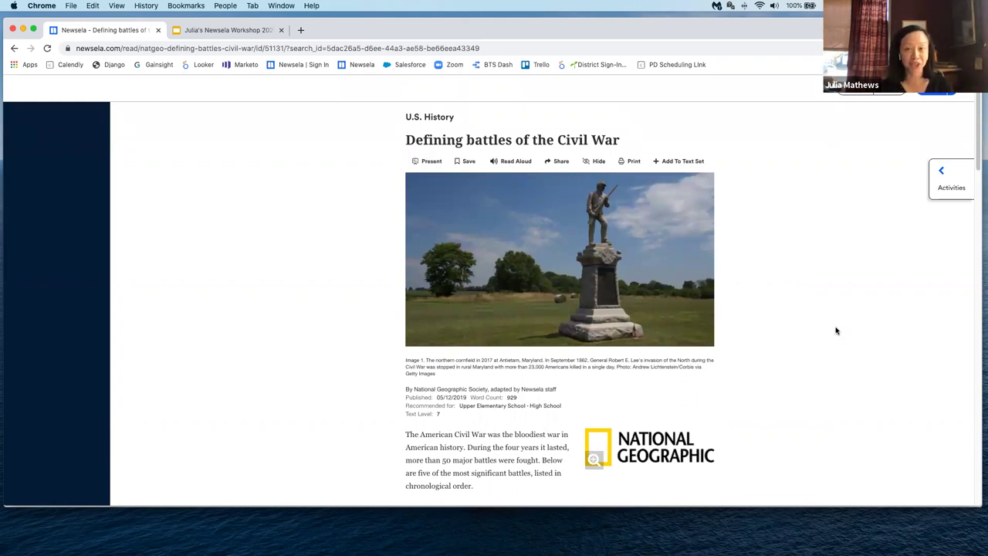
{"action": "scroll", "coordinate": [834, 332], "scroll_direction": "down", "scroll_amount": 3}
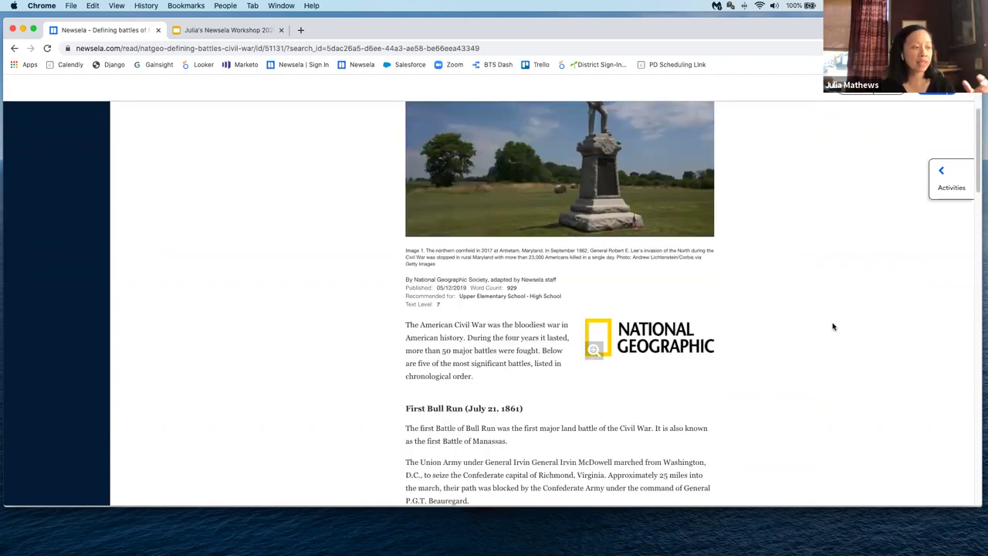
{"action": "scroll", "coordinate": [832, 340], "scroll_direction": "down", "scroll_amount": 1}
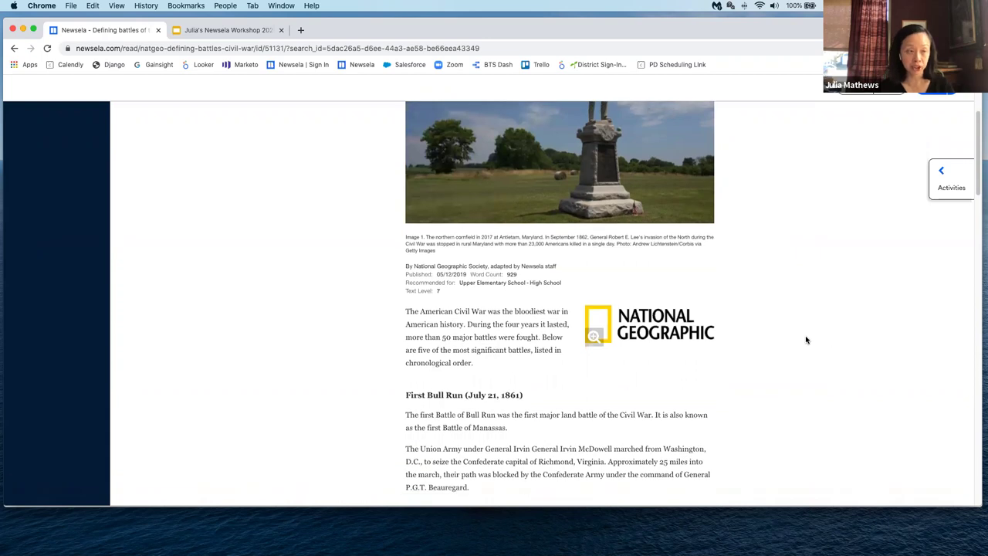
{"action": "mouse_move", "coordinate": [405, 312]}
{"action": "left_mouse_down"}
{"action": "mouse_move", "coordinate": [488, 324]}
{"action": "mouse_move", "coordinate": [467, 324]}
{"action": "left_mouse_up"}
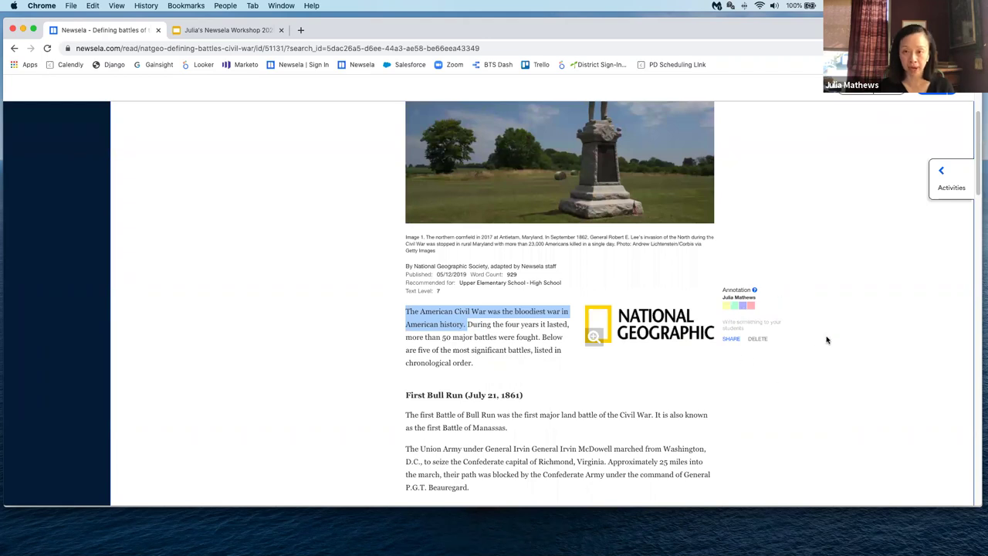
{"action": "left_click", "coordinate": [727, 309]}
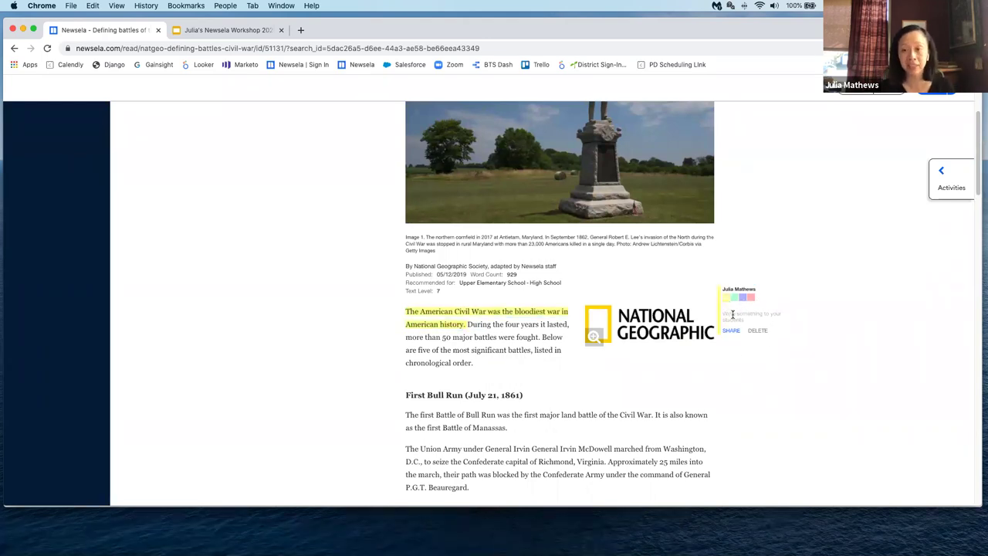
Add the note "question, comment, links" to the highlighted opening sentence's annotation and share it with students
{"action": "left_click", "coordinate": [732, 315]}
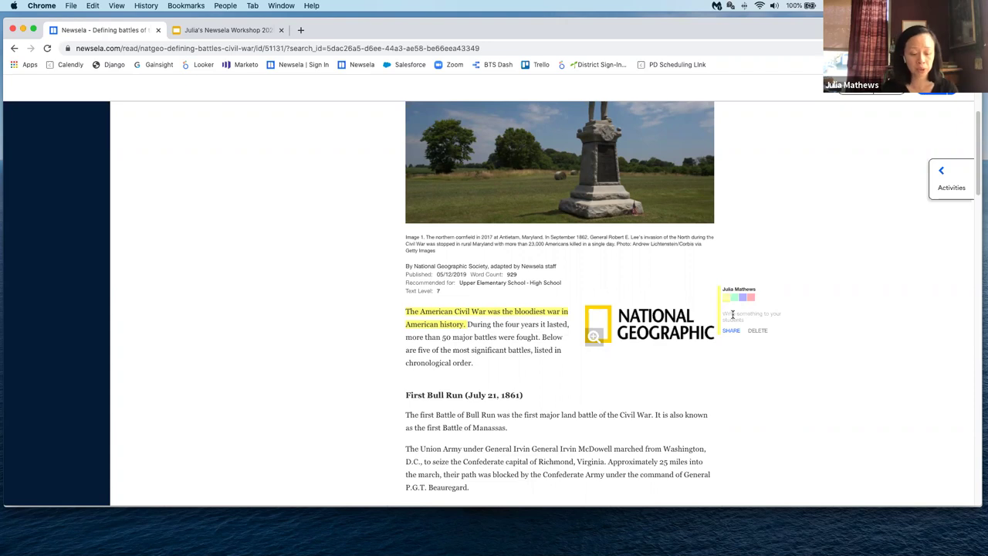
{"action": "type", "text": "question"}
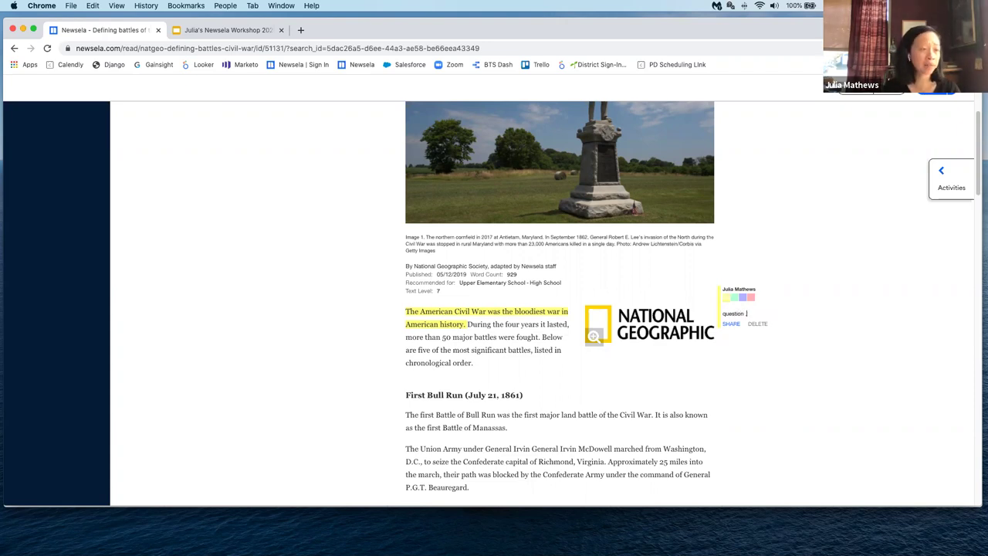
{"action": "type", "text": " , comment, link"}
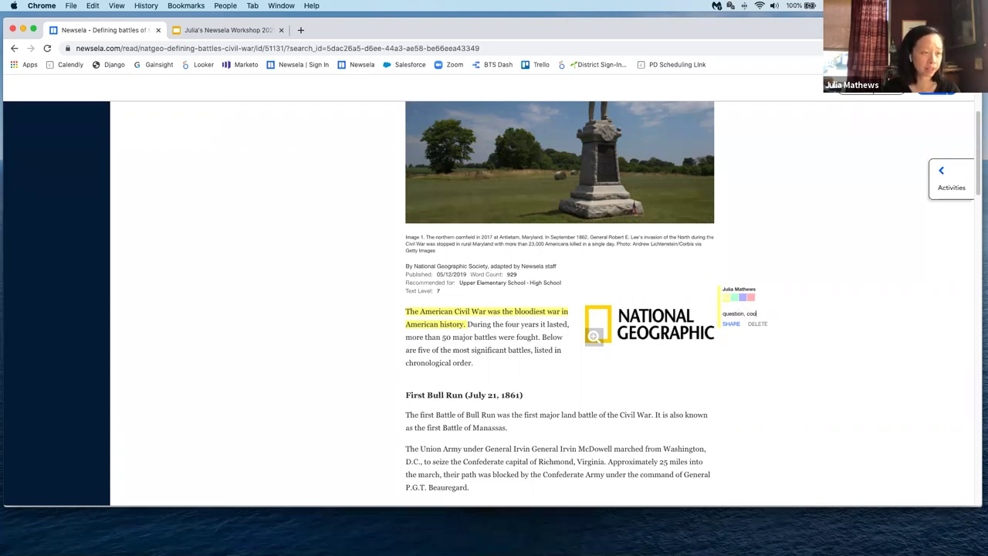
{"action": "type", "text": "s"}
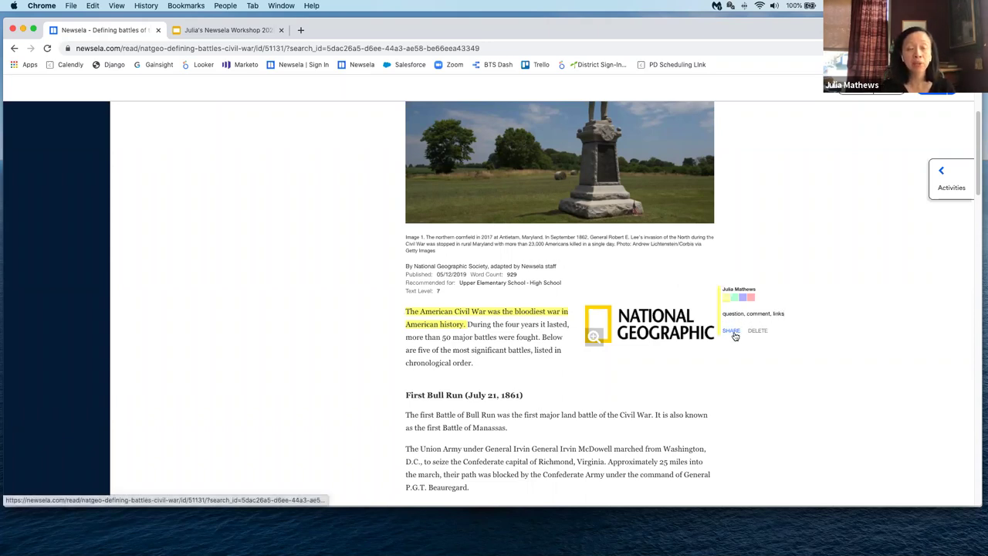
{"action": "left_click", "coordinate": [732, 334]}
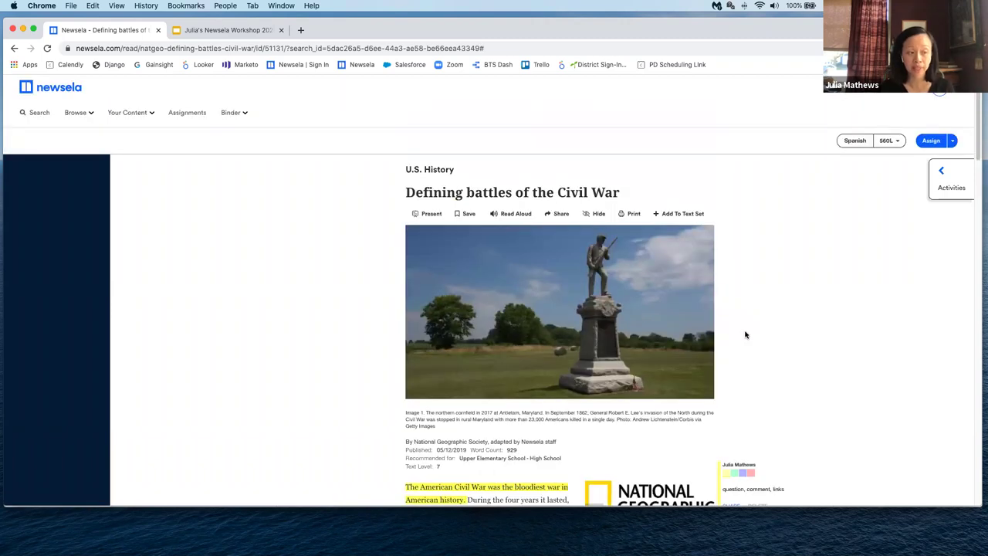
{"action": "scroll", "coordinate": [846, 352], "scroll_direction": "down", "scroll_amount": 5}
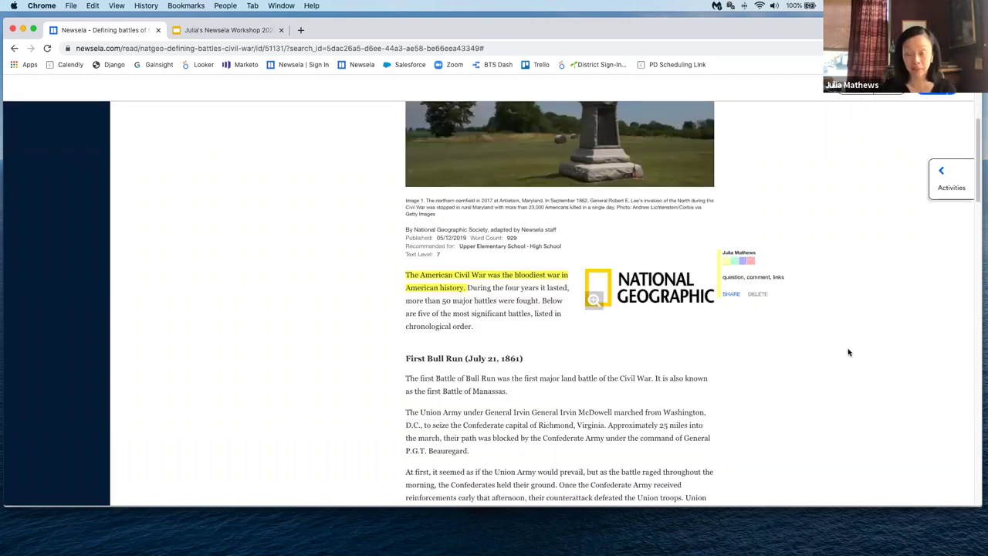
{"action": "left_click", "coordinate": [731, 295]}
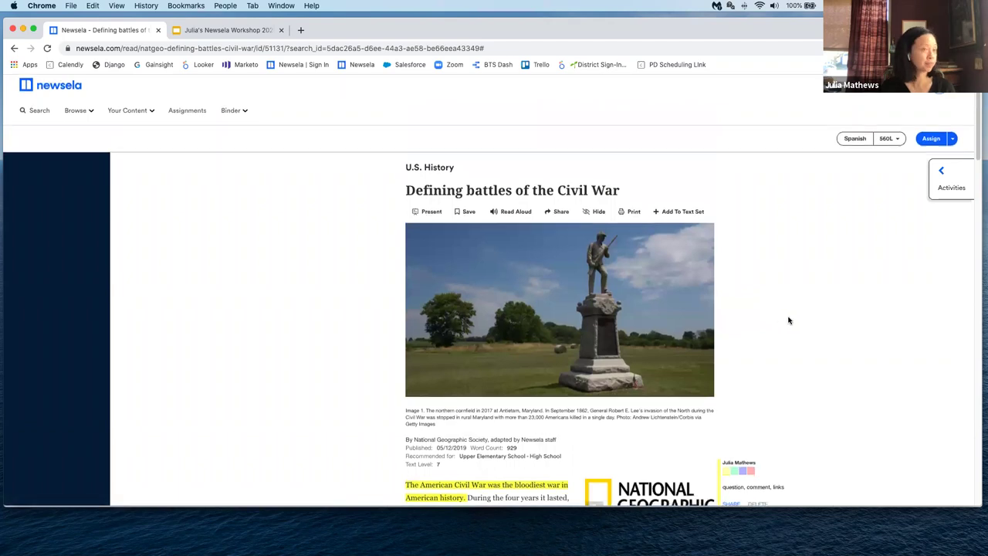
{"action": "scroll", "coordinate": [743, 315], "scroll_direction": "down", "scroll_amount": 6}
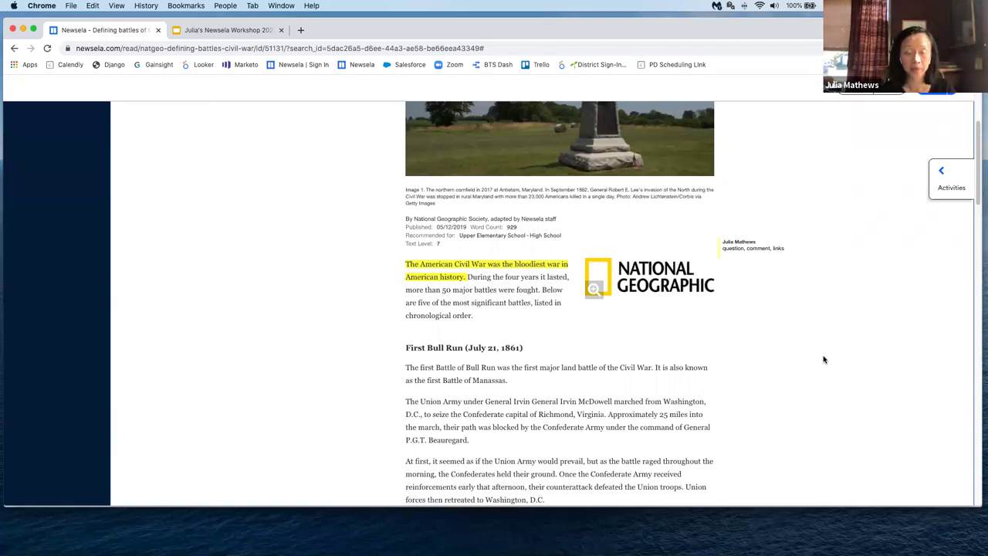
{"action": "scroll", "coordinate": [896, 263], "scroll_direction": "up", "scroll_amount": 4}
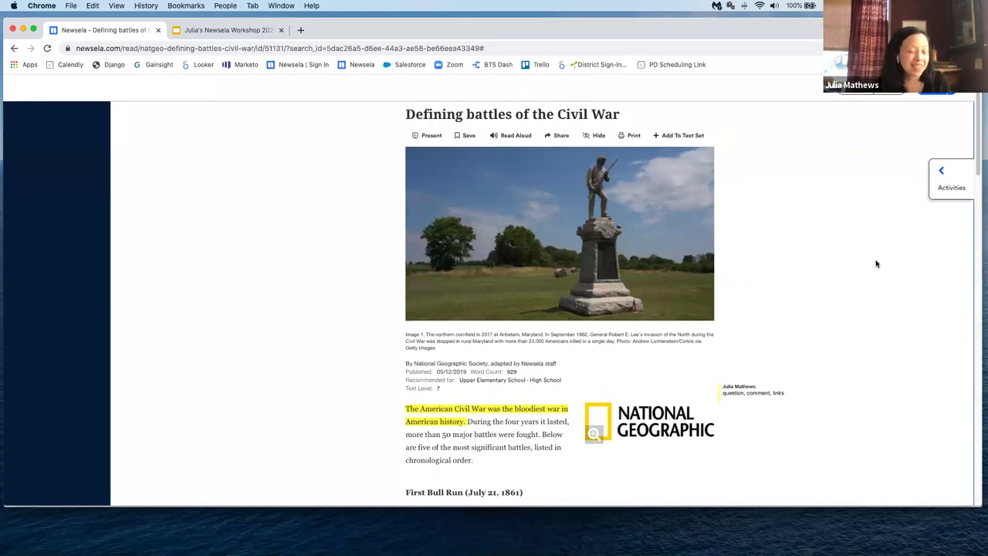
{"action": "scroll", "coordinate": [856, 307], "scroll_direction": "down", "scroll_amount": 2}
{"action": "scroll", "coordinate": [856, 307], "scroll_direction": "up", "scroll_amount": 3}
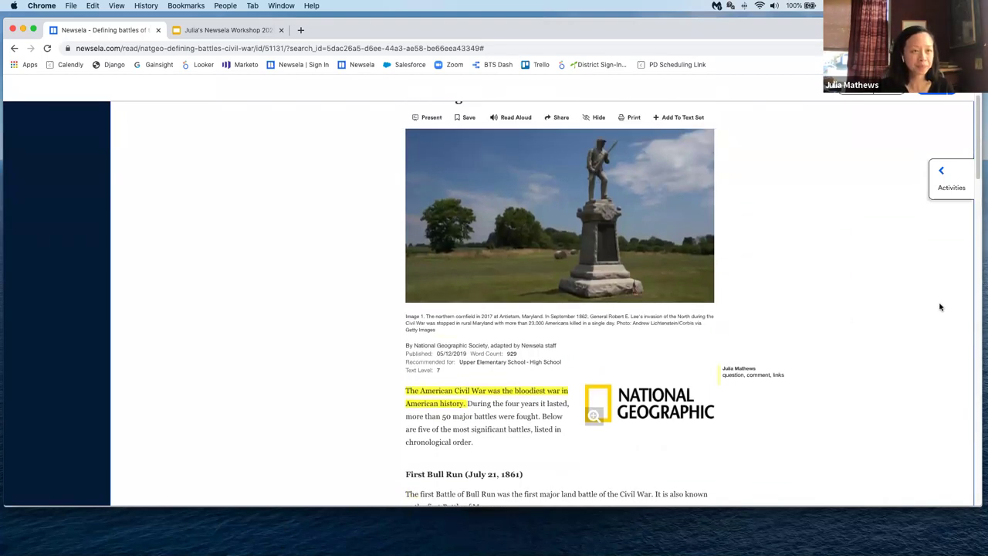
{"action": "scroll", "coordinate": [933, 309], "scroll_direction": "down", "scroll_amount": 3}
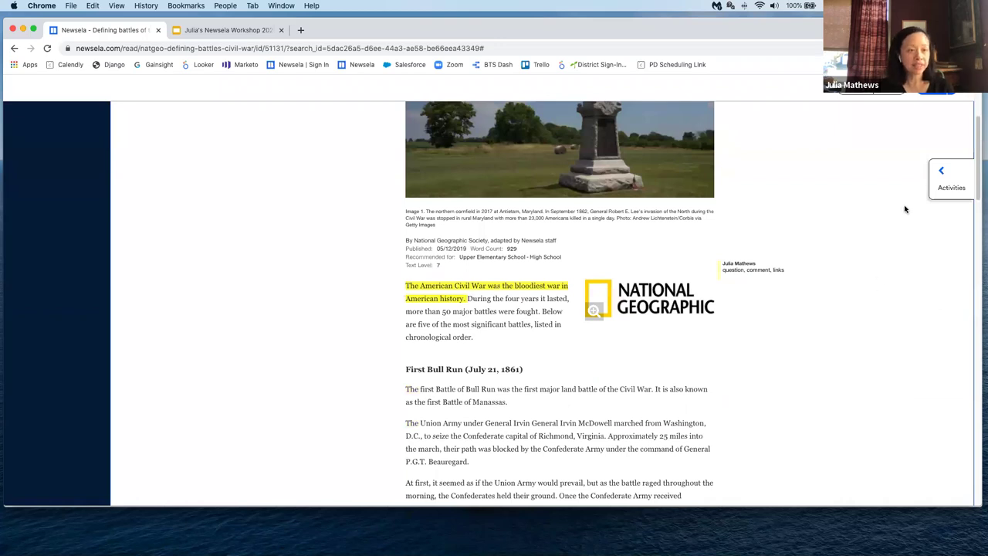
Review the article's Write activity, open its prompt for editing, select the prompt text, and save before returning to the activities list
{"action": "left_click", "coordinate": [939, 180]}
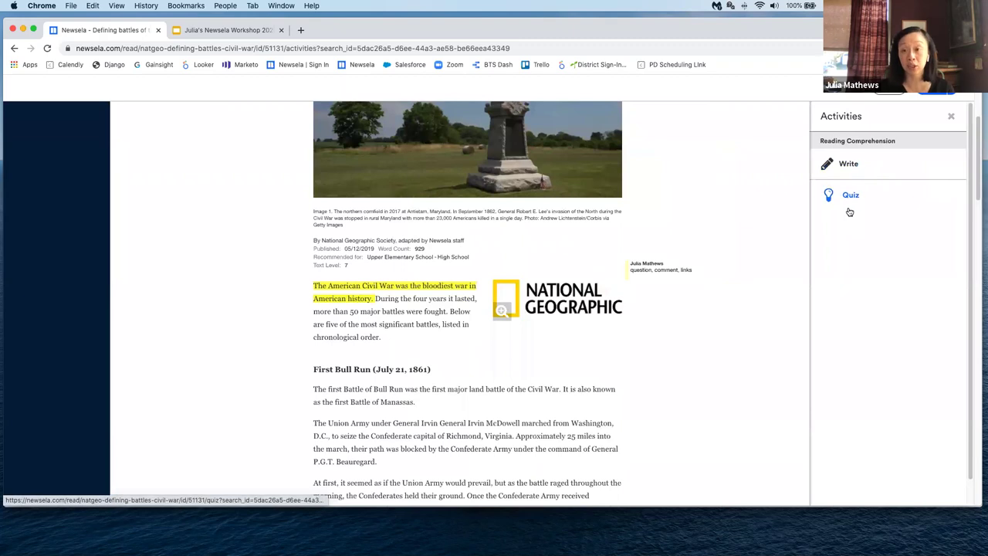
{"action": "left_click", "coordinate": [842, 165]}
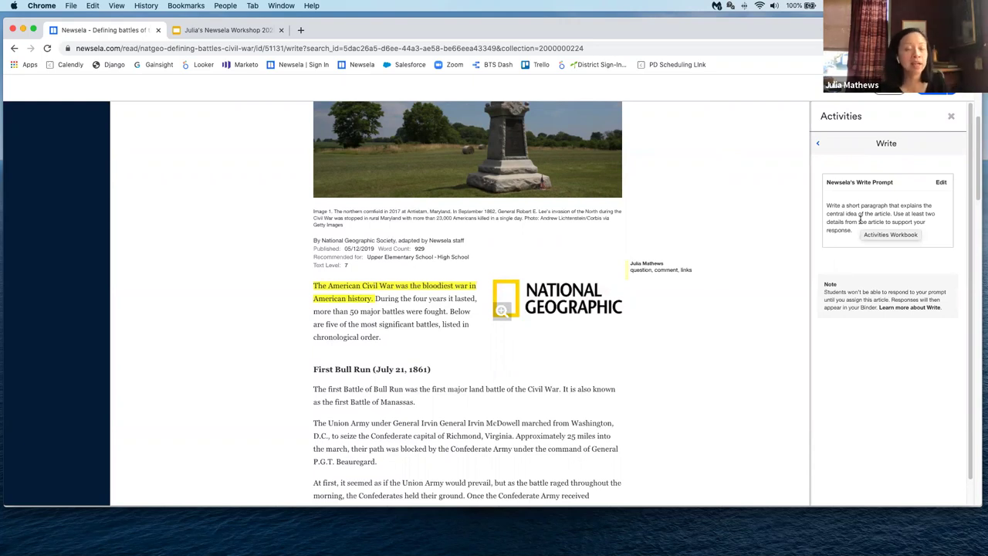
{"action": "left_click", "coordinate": [940, 183]}
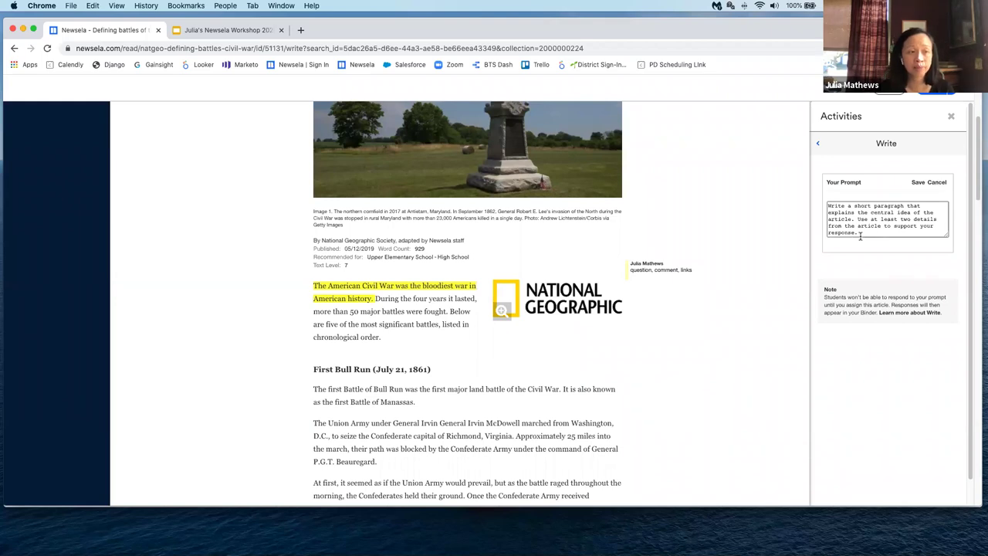
{"action": "left_click_drag", "start_coordinate": [861, 233], "coordinate": [808, 204]}
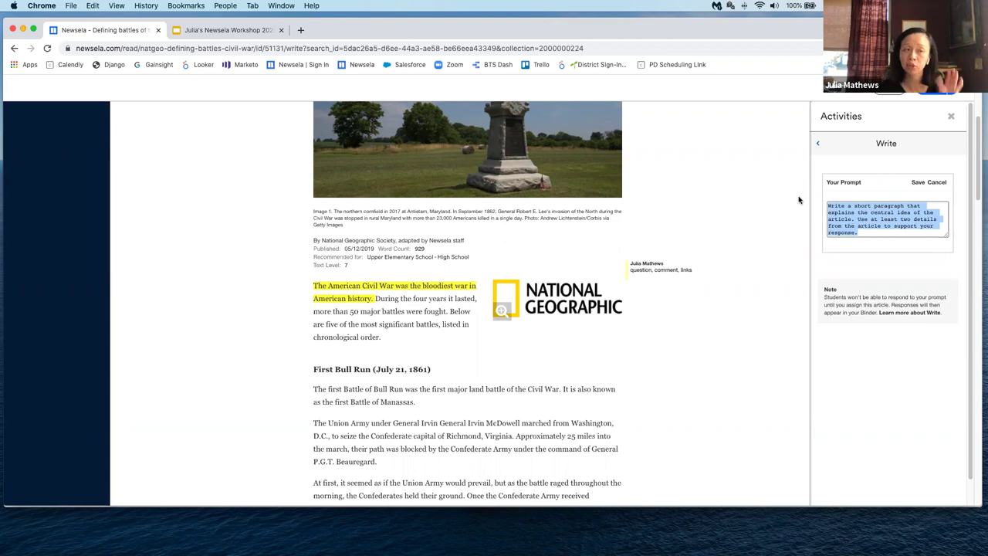
{"action": "left_click", "coordinate": [918, 183]}
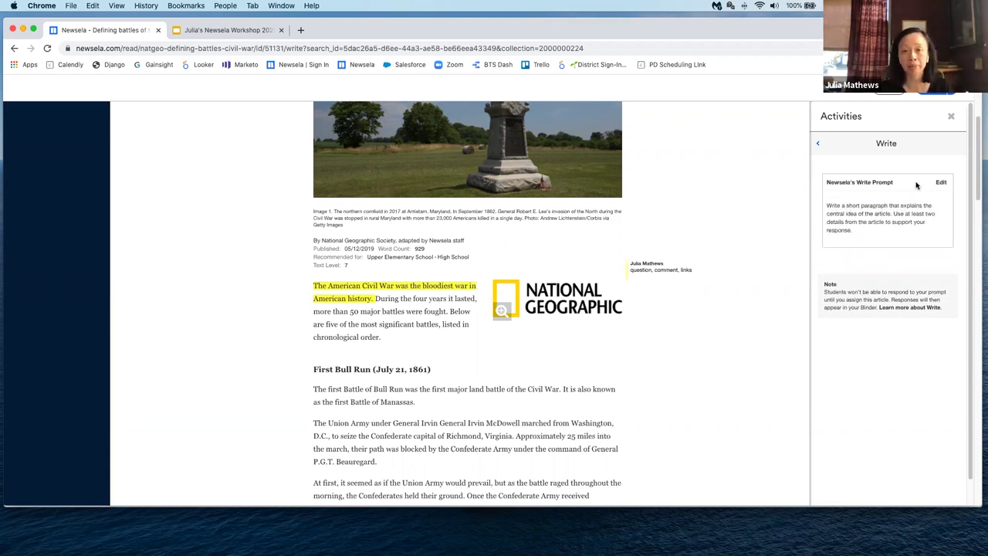
{"action": "left_click", "coordinate": [818, 146]}
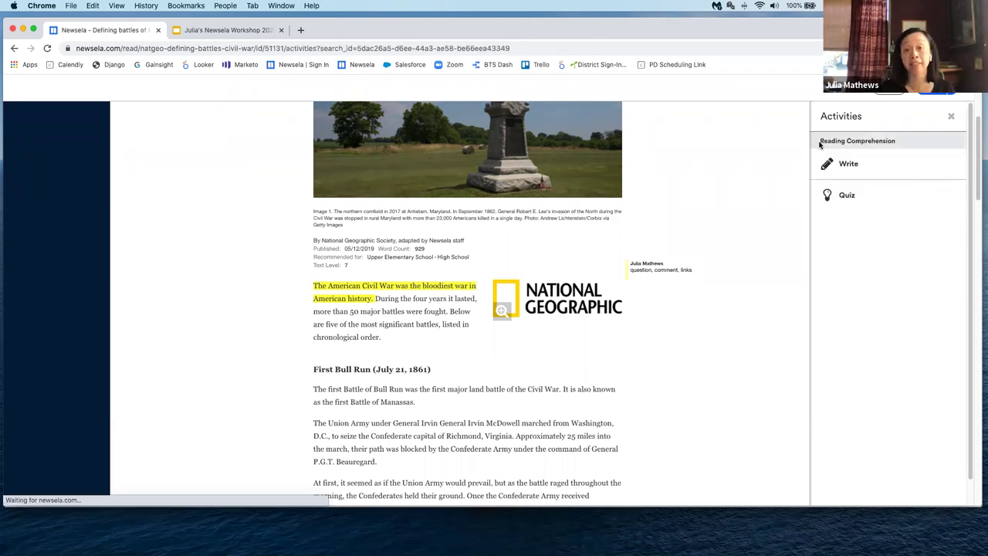
Look through all the article's quiz questions with their correct answers, and close the activities
{"action": "left_click", "coordinate": [879, 203]}
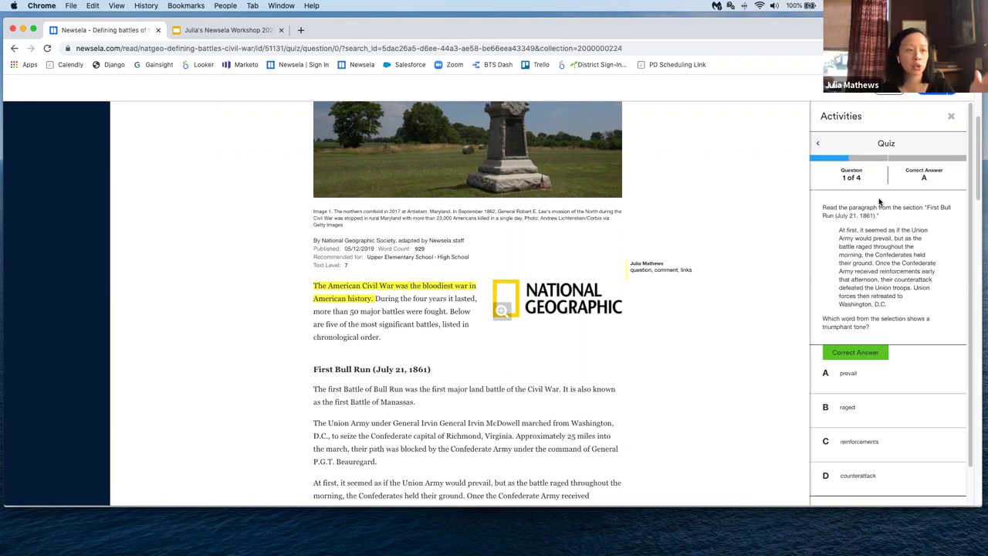
{"action": "scroll", "coordinate": [896, 277], "scroll_direction": "down", "scroll_amount": 1}
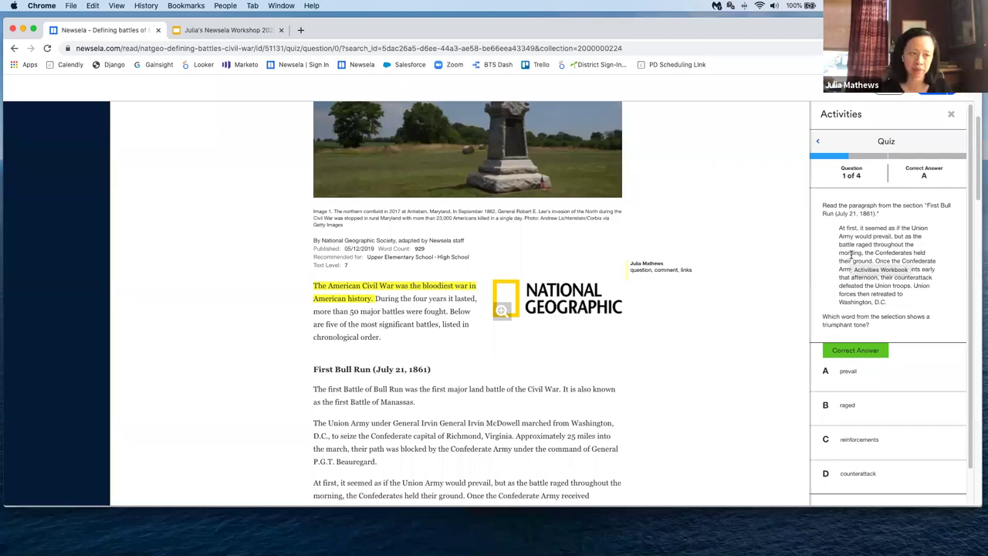
{"action": "scroll", "coordinate": [889, 220], "scroll_direction": "down", "scroll_amount": 1}
{"action": "scroll", "coordinate": [899, 248], "scroll_direction": "down", "scroll_amount": 1}
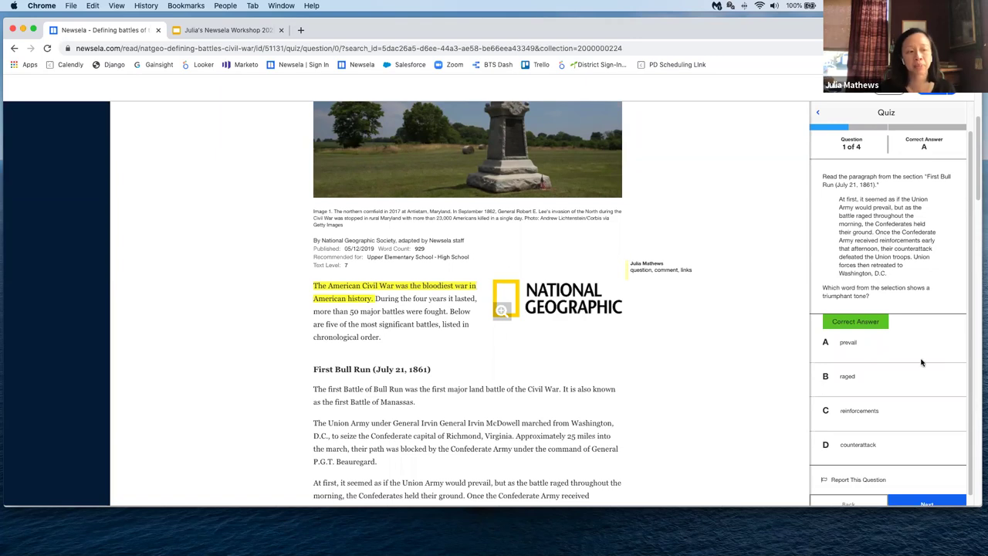
{"action": "scroll", "coordinate": [922, 371], "scroll_direction": "down", "scroll_amount": 1}
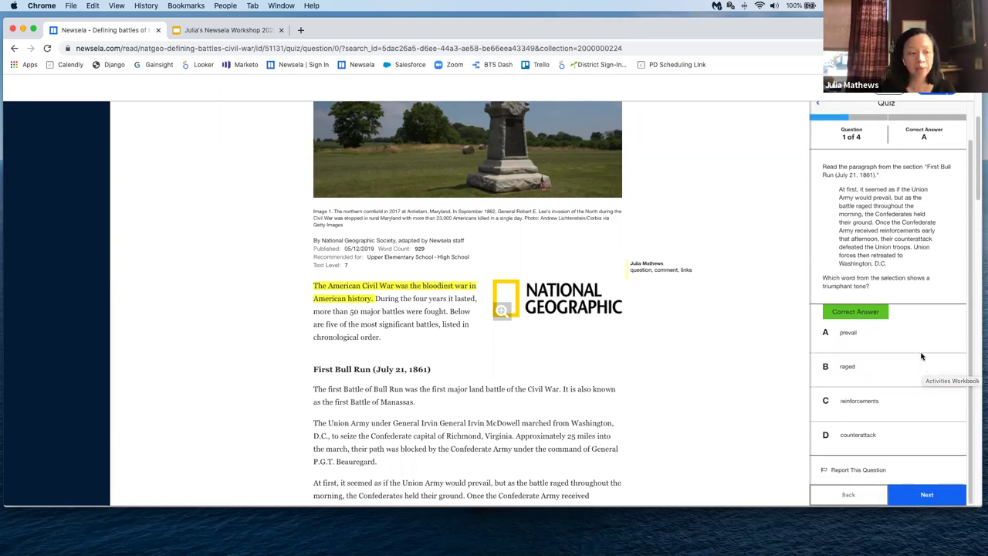
{"action": "left_click", "coordinate": [929, 495]}
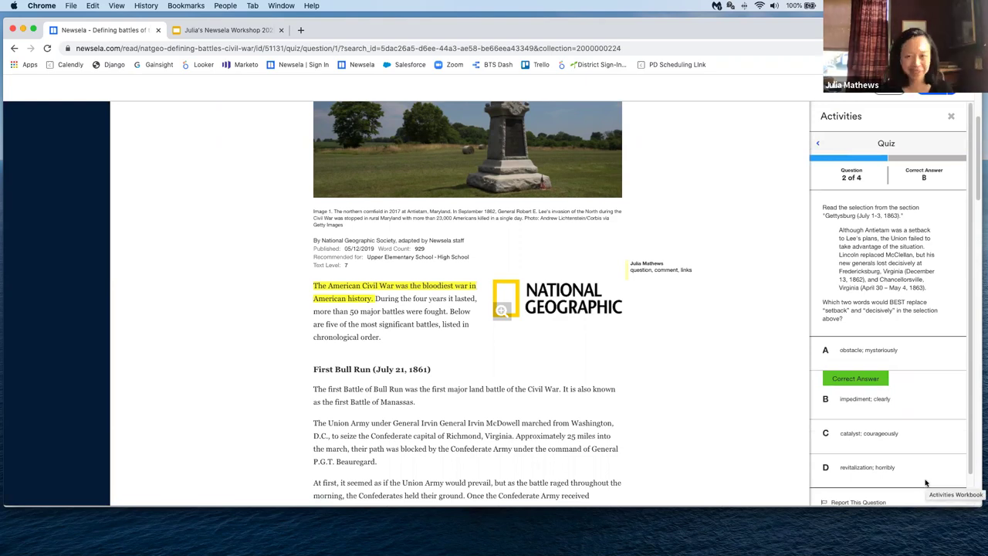
{"action": "scroll", "coordinate": [926, 483], "scroll_direction": "down", "scroll_amount": 3}
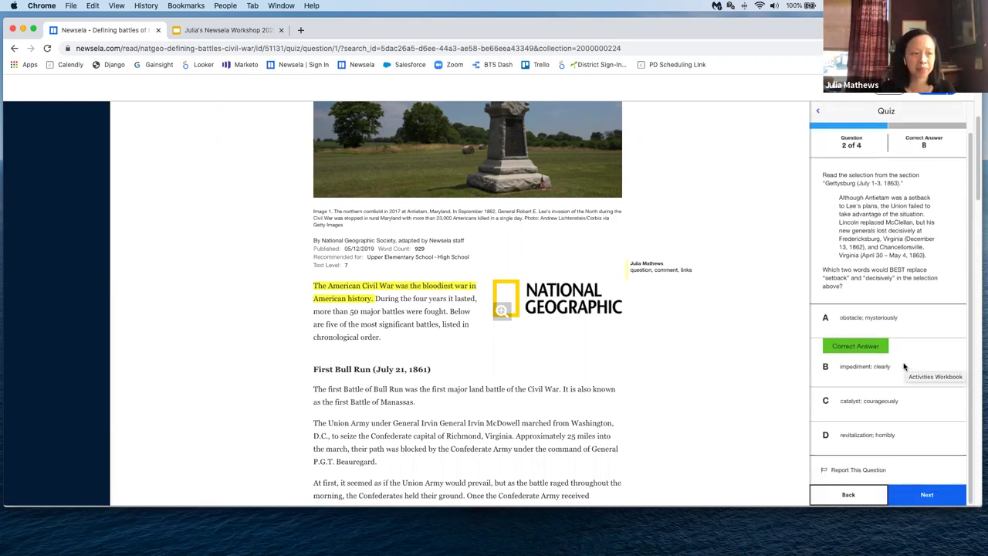
{"action": "left_click", "coordinate": [923, 496]}
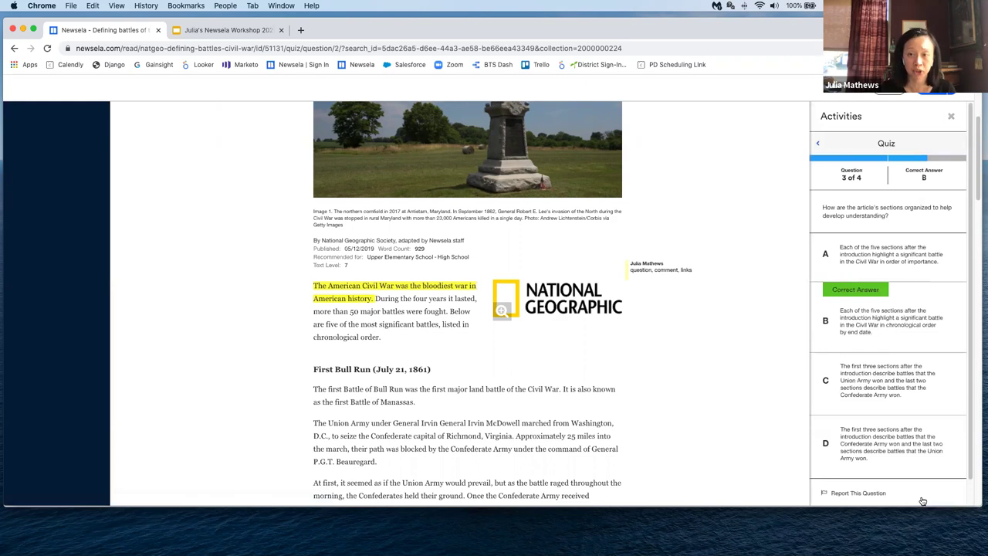
{"action": "scroll", "coordinate": [925, 491], "scroll_direction": "down", "scroll_amount": 3}
{"action": "left_click", "coordinate": [931, 494]}
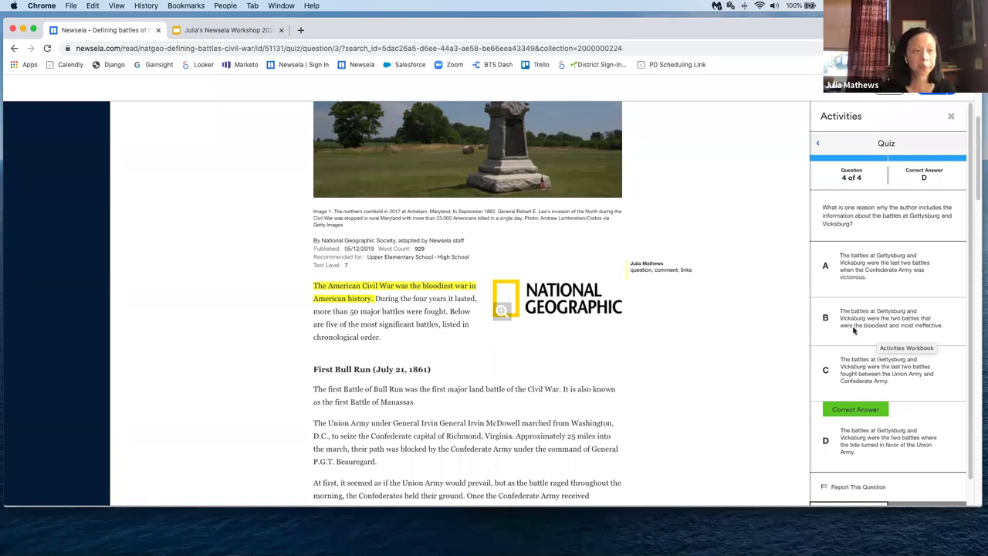
{"action": "left_click", "coordinate": [817, 143]}
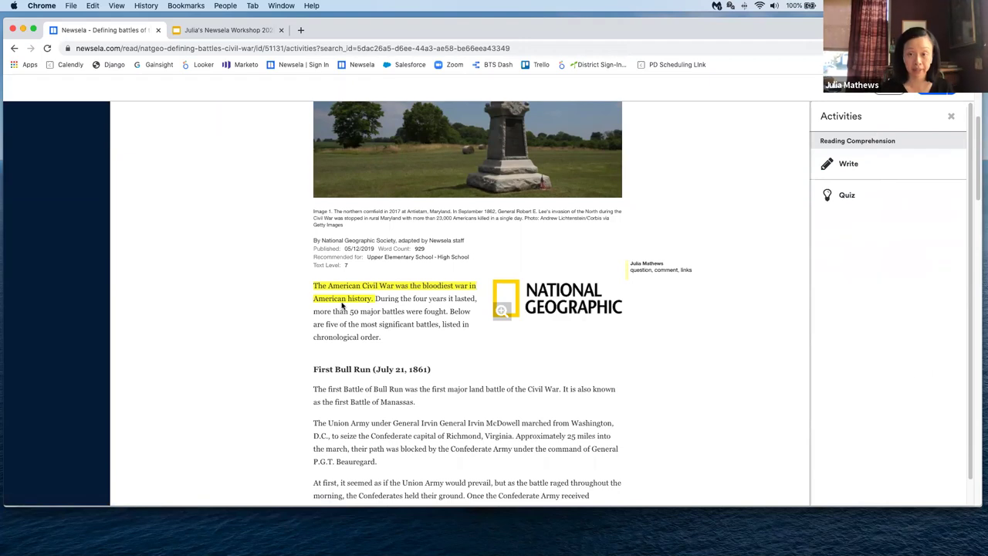
{"action": "left_click", "coordinate": [950, 116]}
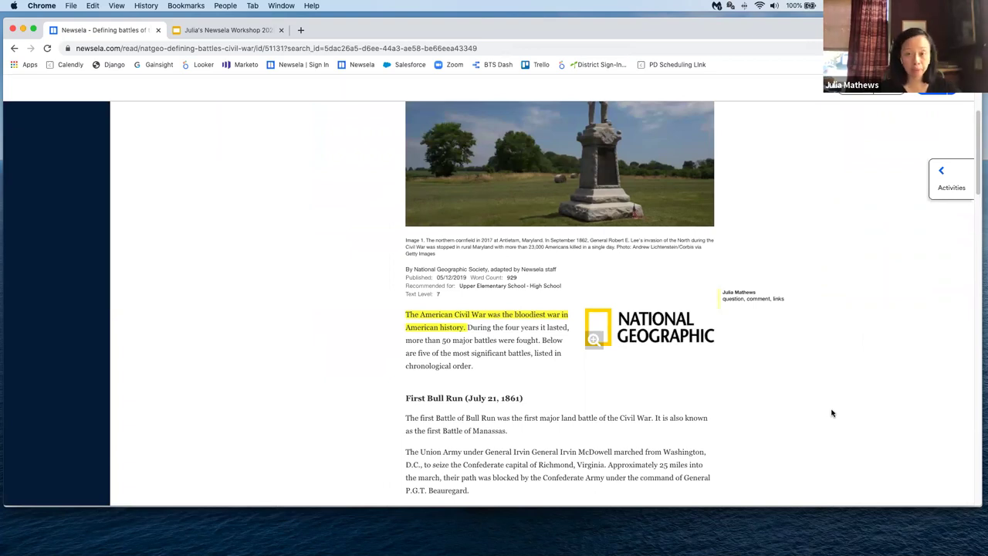
Start an assignment from the Civil War article and check its title and class selection
{"action": "scroll", "coordinate": [864, 355], "scroll_direction": "up", "scroll_amount": 1}
{"action": "scroll", "coordinate": [874, 343], "scroll_direction": "up", "scroll_amount": 5}
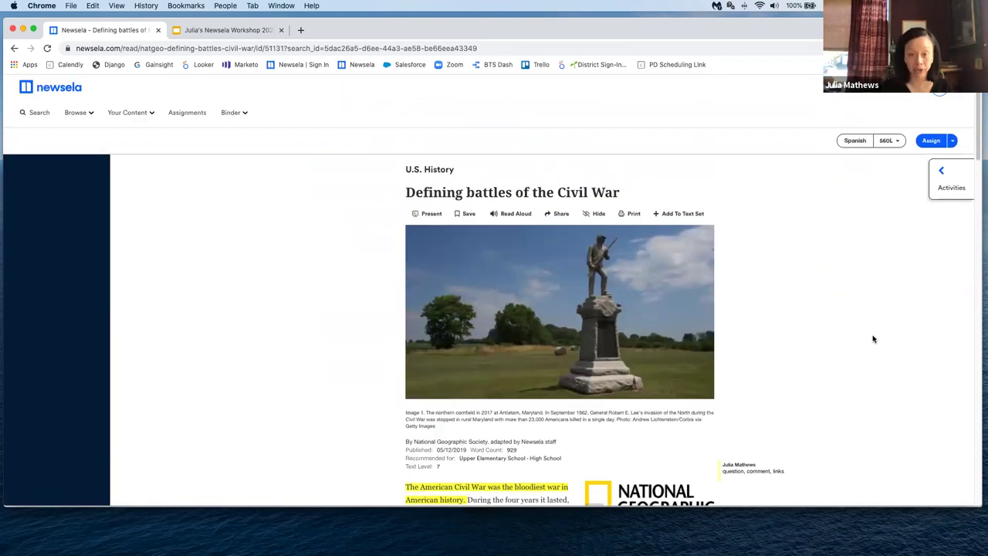
{"action": "left_click", "coordinate": [932, 141]}
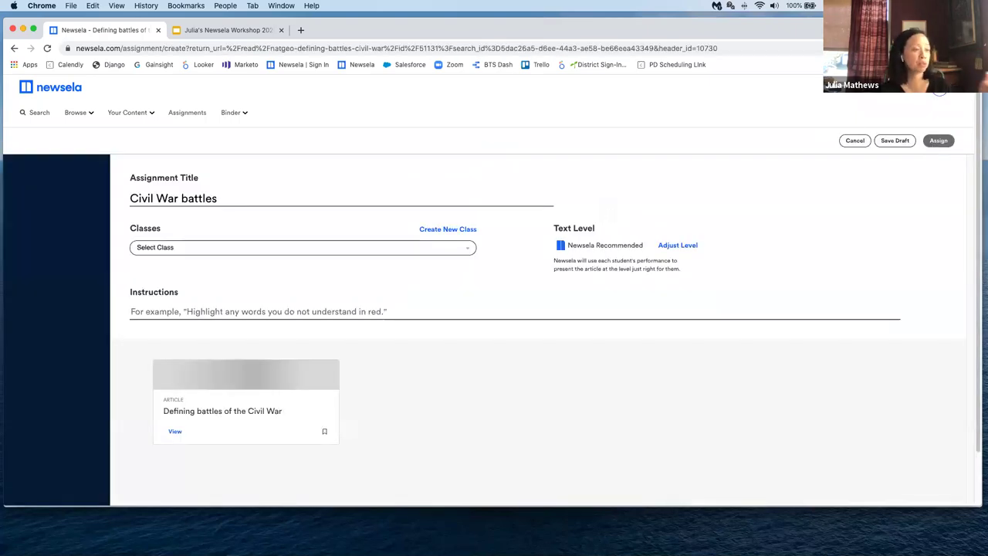
{"action": "left_click", "coordinate": [212, 198]}
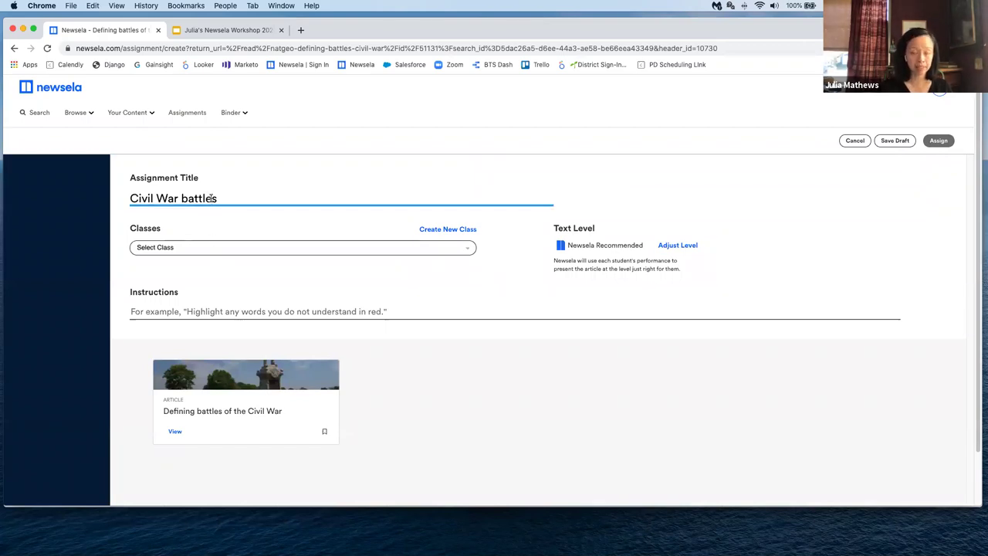
{"action": "left_click", "coordinate": [453, 248]}
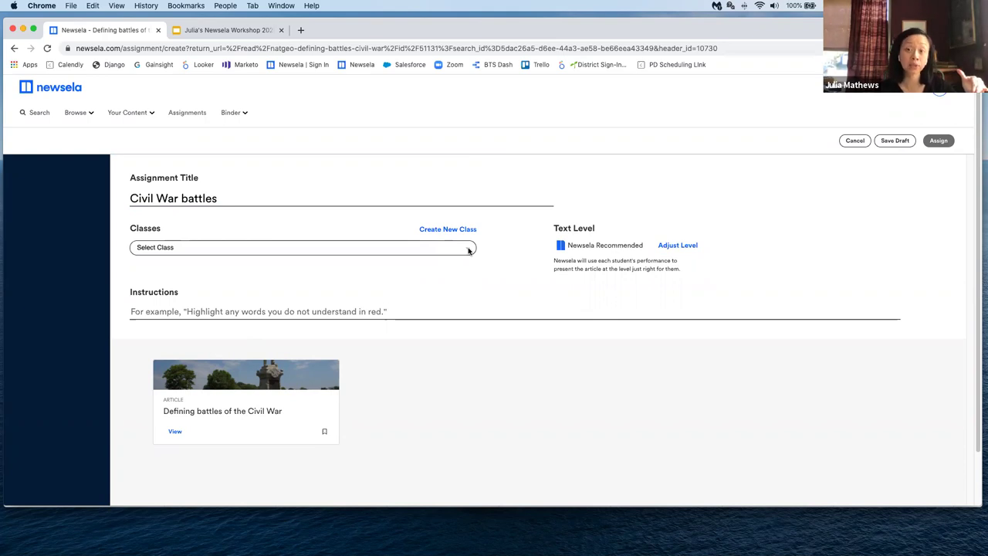
Enter three numbered assignment instructions: "Read the article.", "Respond and make your annotations on skill." and "Complete the write prompt."
{"action": "left_click", "coordinate": [274, 310]}
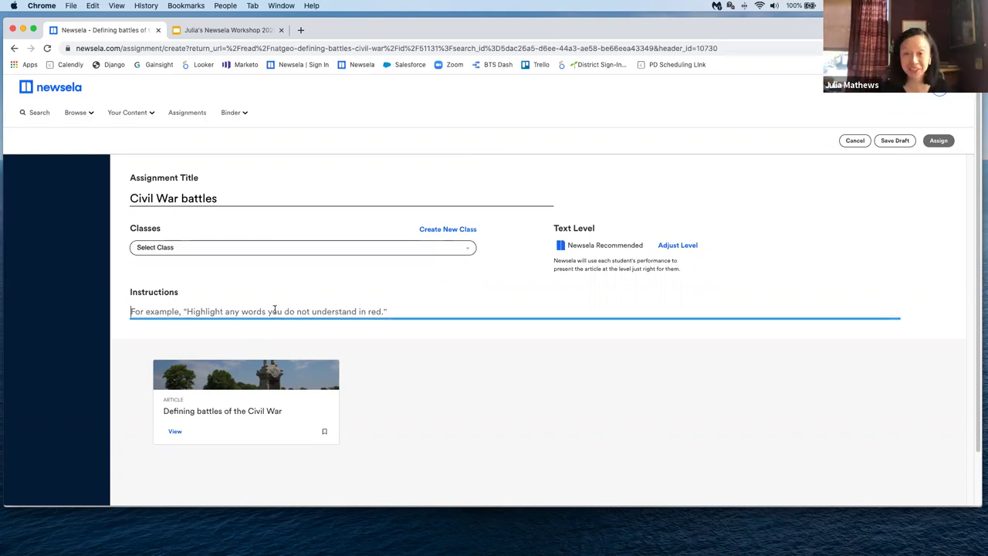
{"action": "type", "text": "T) Re"}
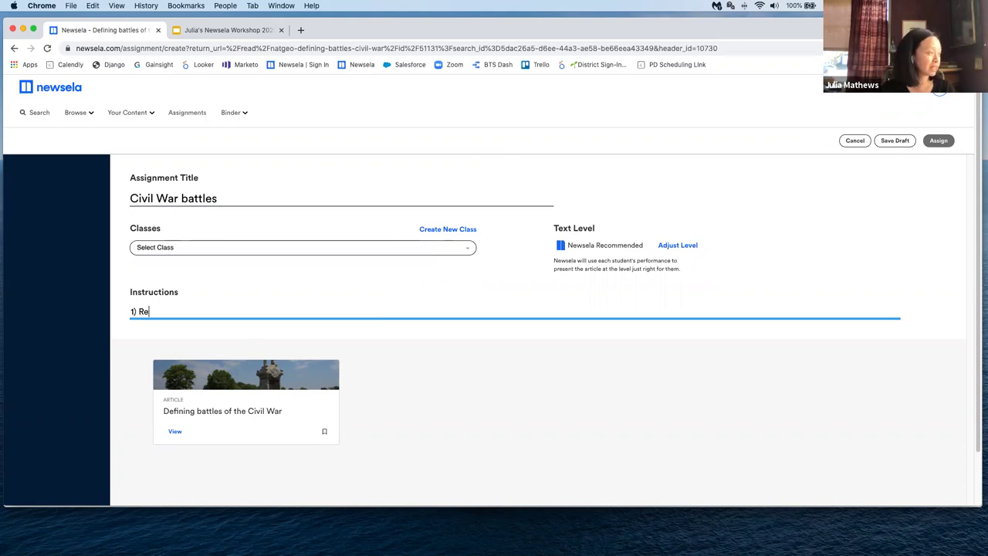
{"action": "type", "text": "ad the article."}
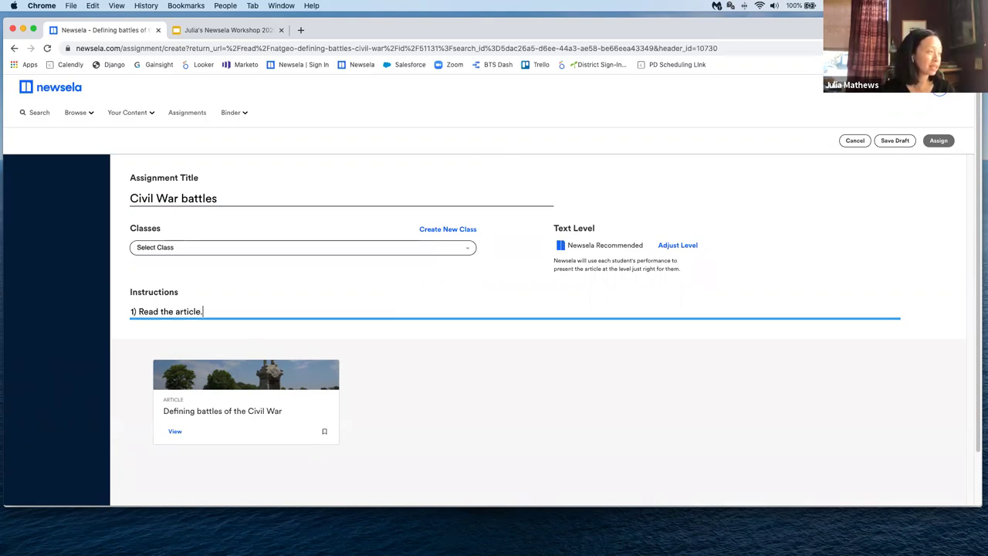
{"action": "key", "text": "Return"}
{"action": "type", "text": "2) Resp"}
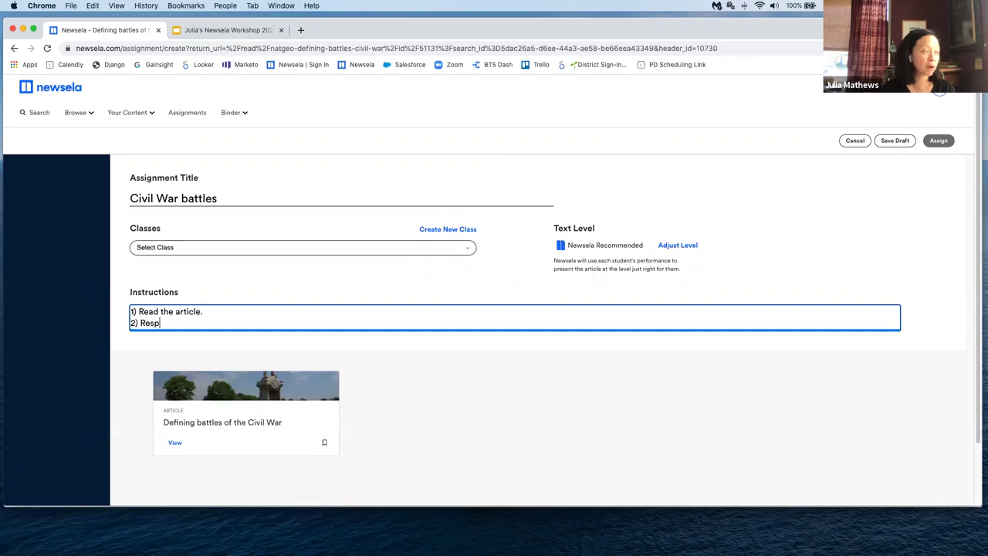
{"action": "type", "text": "ond and make your annotation"}
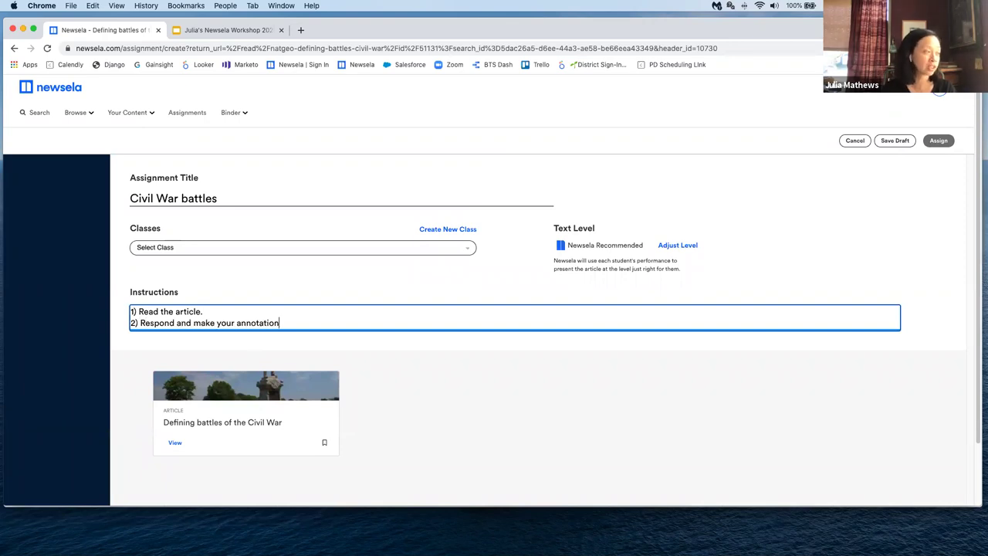
{"action": "type", "text": "s on skill"}
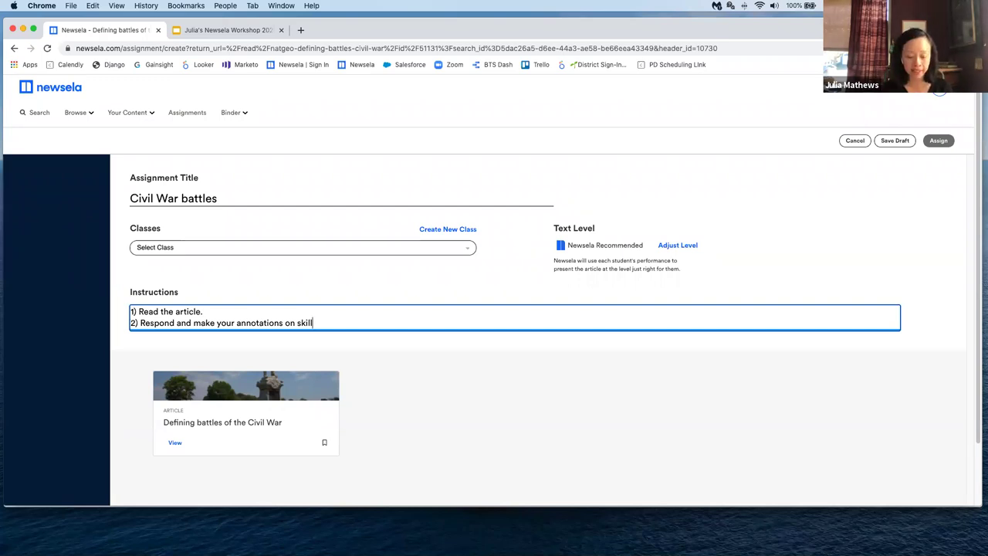
{"action": "type", "text": "."}
{"action": "key", "text": "Return"}
{"action": "type", "text": "3) Co"}
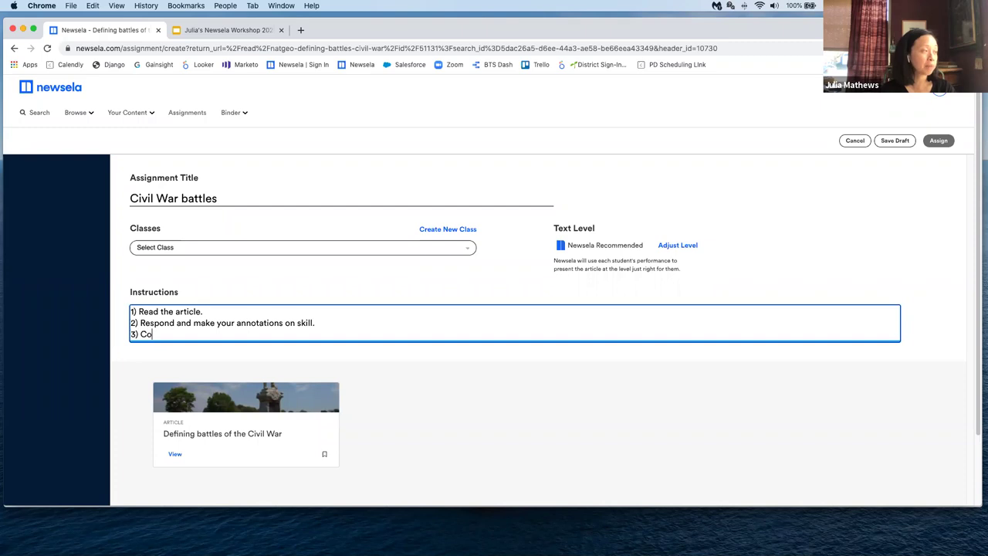
{"action": "type", "text": "mplete the write"}
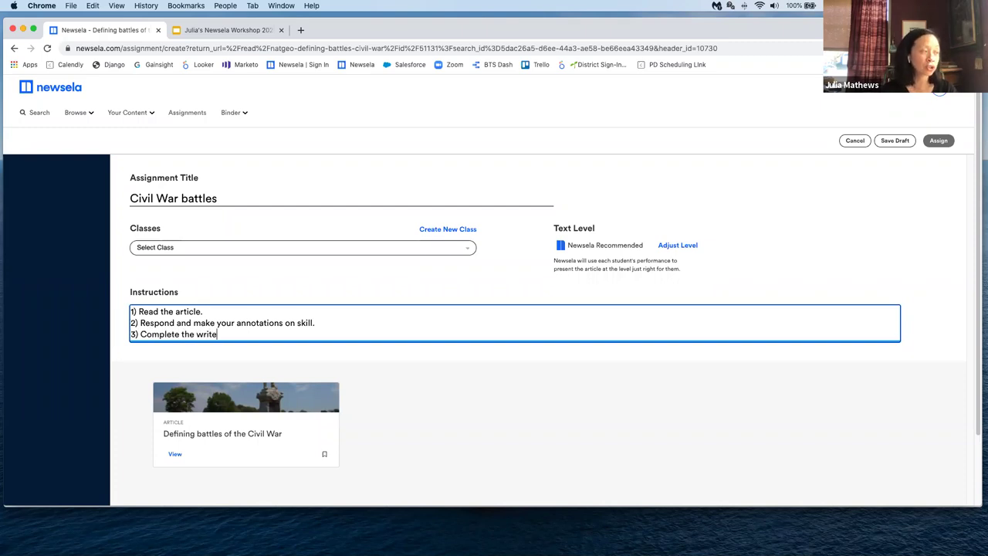
{"action": "type", "text": " prompt."}
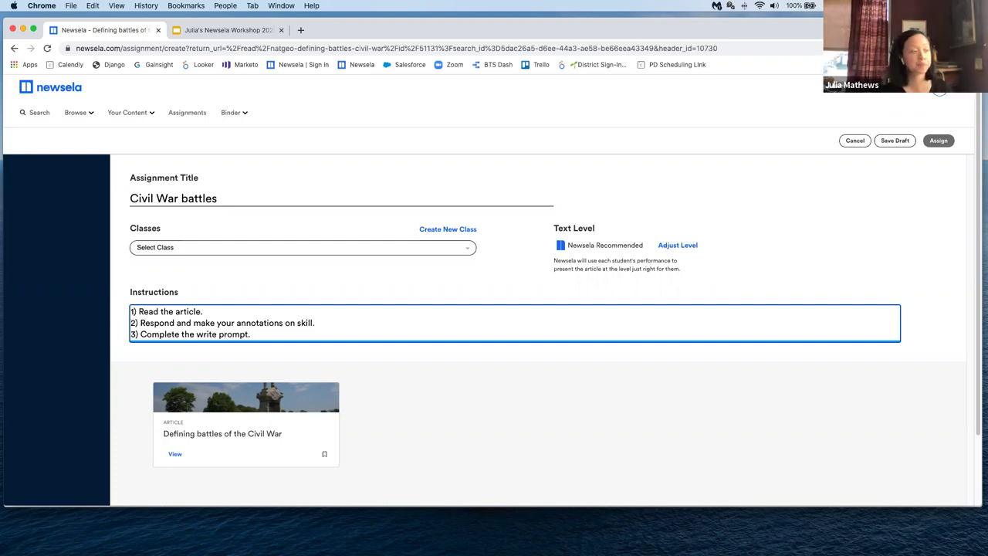
Adjust the assignment's text level and lock it at Grade 12, Original Level, for all students
{"action": "left_click", "coordinate": [604, 244]}
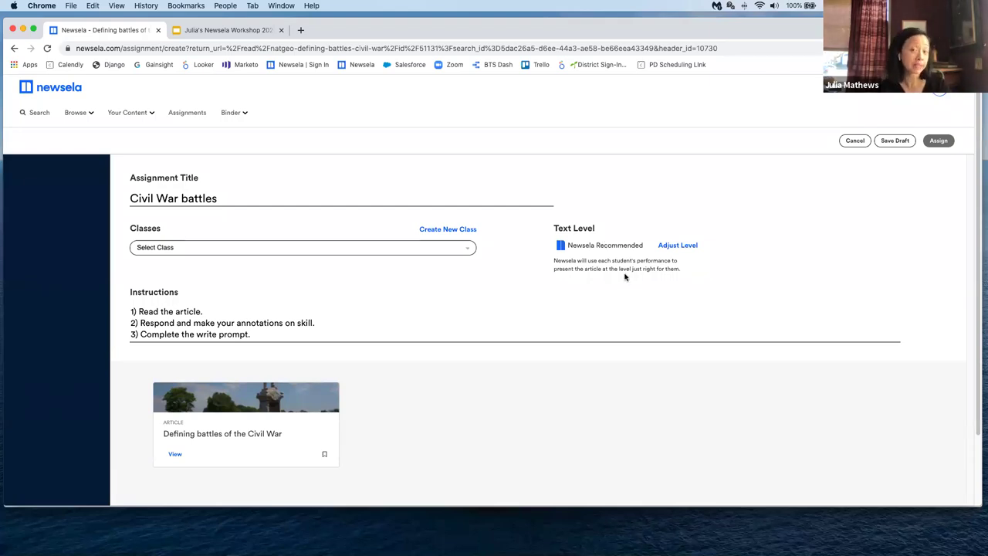
{"action": "left_click", "coordinate": [685, 245]}
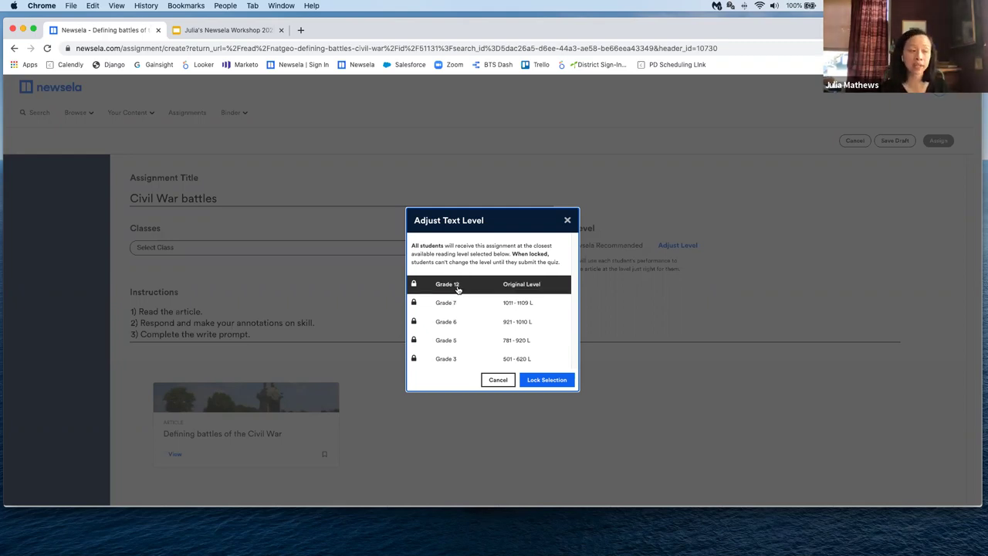
{"action": "left_click", "coordinate": [539, 379]}
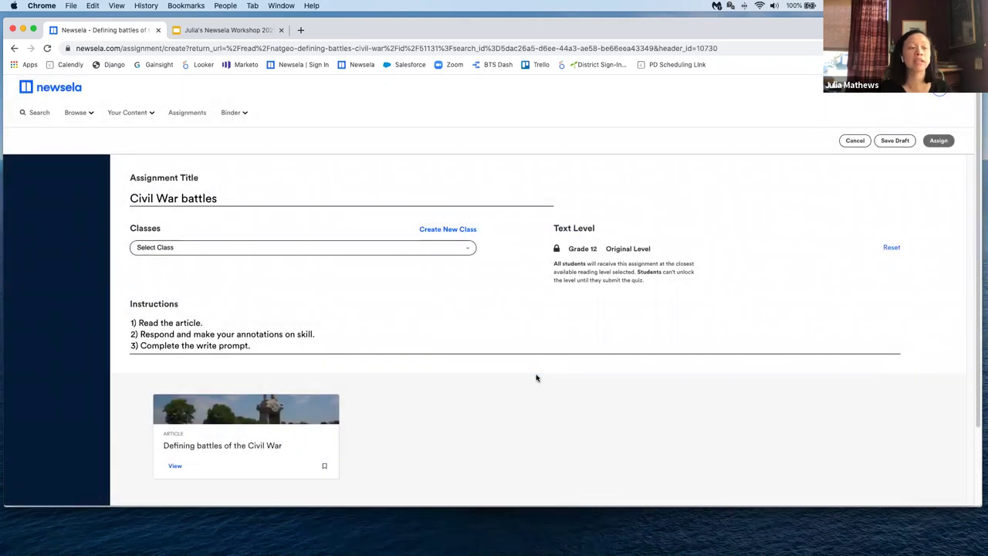
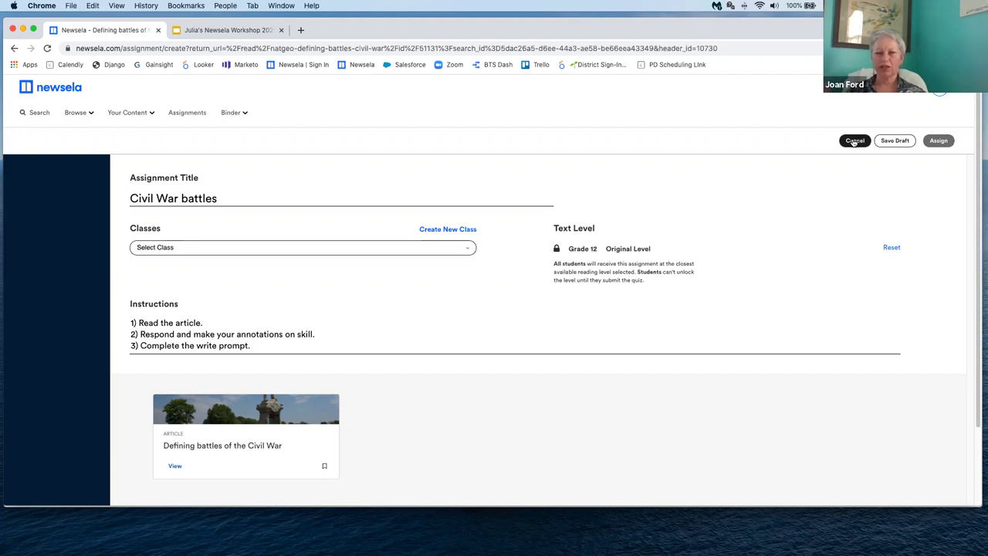
Start cancelling the assignment, dismiss the discard confirmation, and go to the Assignments page of the binder
{"action": "left_click", "coordinate": [854, 142]}
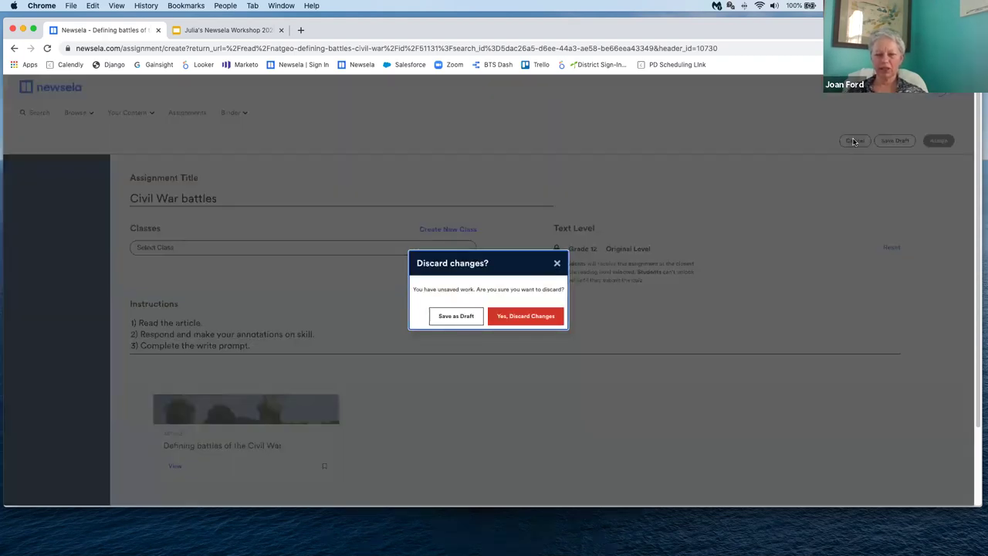
{"action": "left_click", "coordinate": [556, 263]}
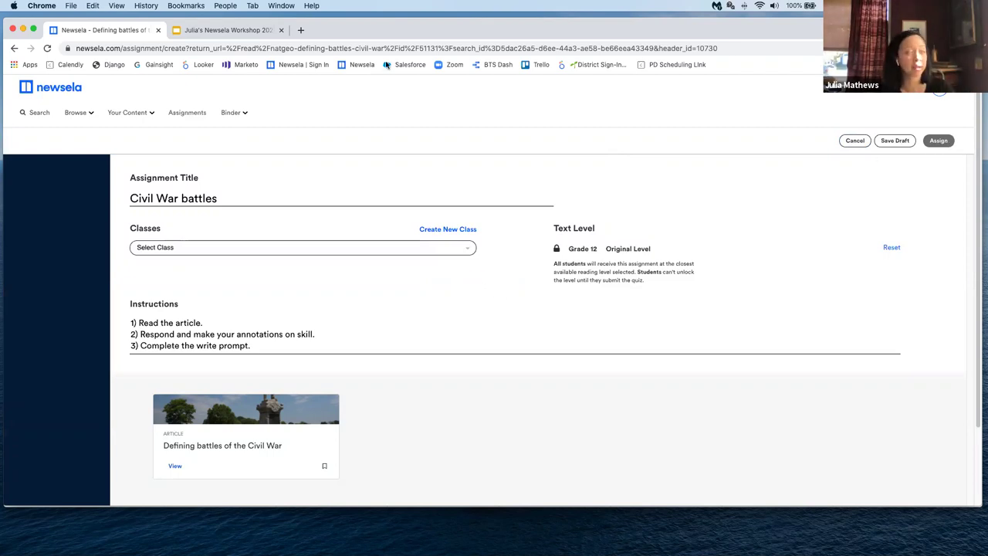
{"action": "left_click", "coordinate": [201, 113]}
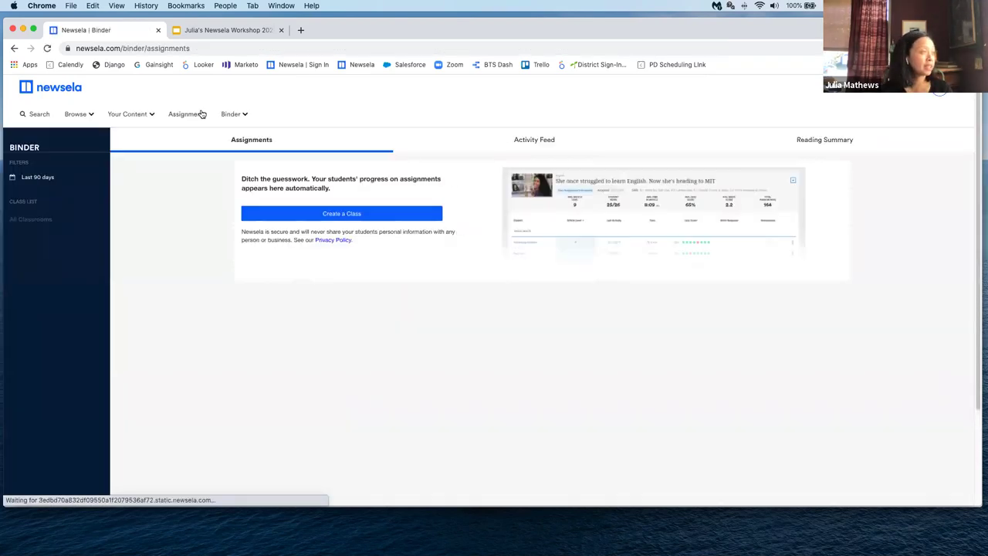
Sign out and sign back in with another teacher account's saved username and password
{"action": "left_click", "coordinate": [939, 88]}
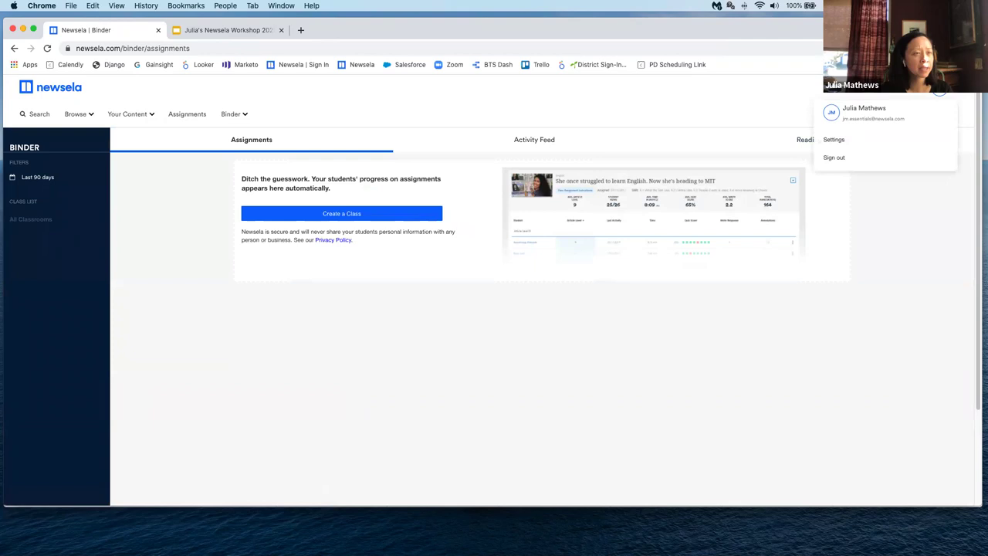
{"action": "left_click", "coordinate": [843, 163]}
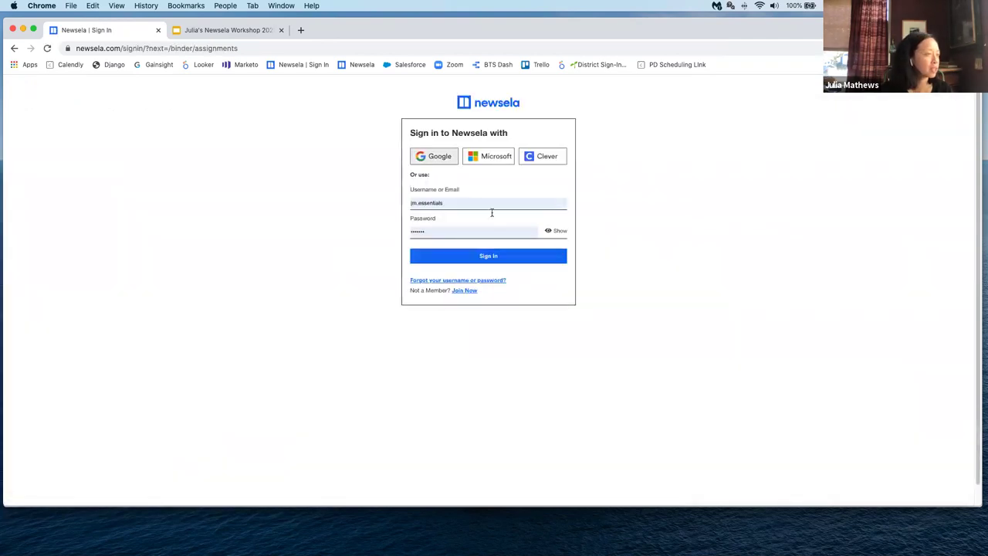
{"action": "left_click", "coordinate": [489, 203]}
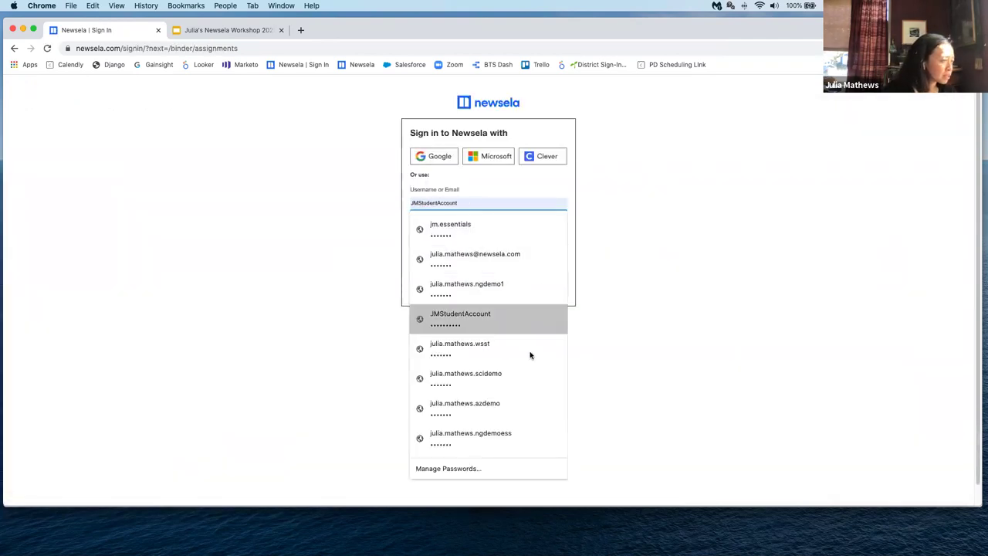
{"action": "left_click", "coordinate": [506, 286]}
{"action": "left_click", "coordinate": [502, 261]}
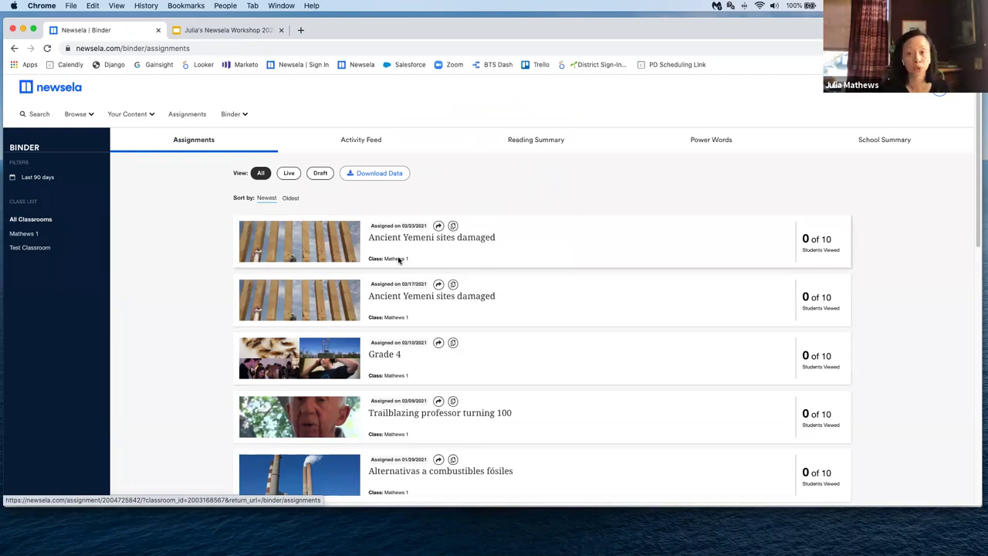
Share the "Ancient Yemeni sites damaged" assignment dated 02/23/2021 as a student link through Google Classroom
{"action": "left_click", "coordinate": [438, 227]}
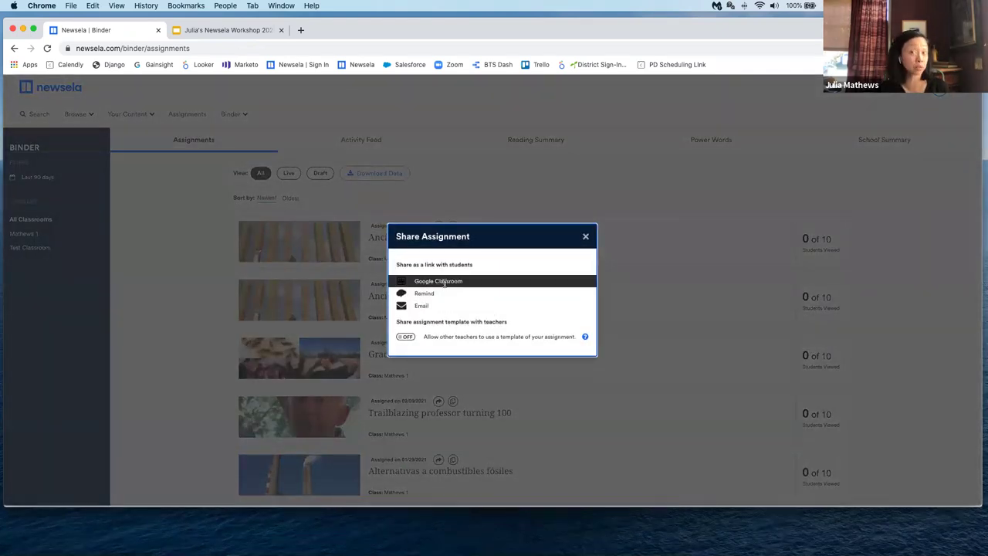
{"action": "left_click", "coordinate": [520, 183]}
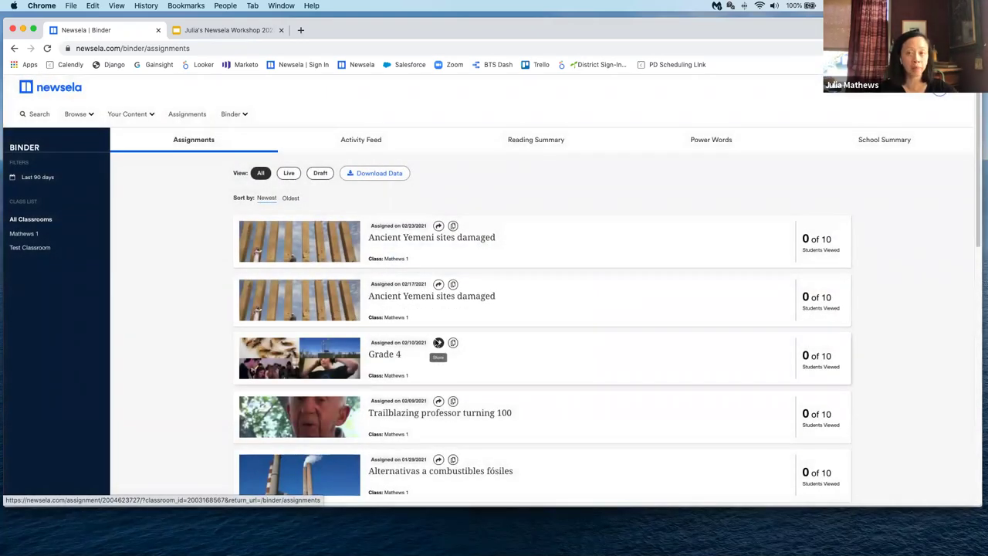
{"action": "left_click", "coordinate": [438, 226]}
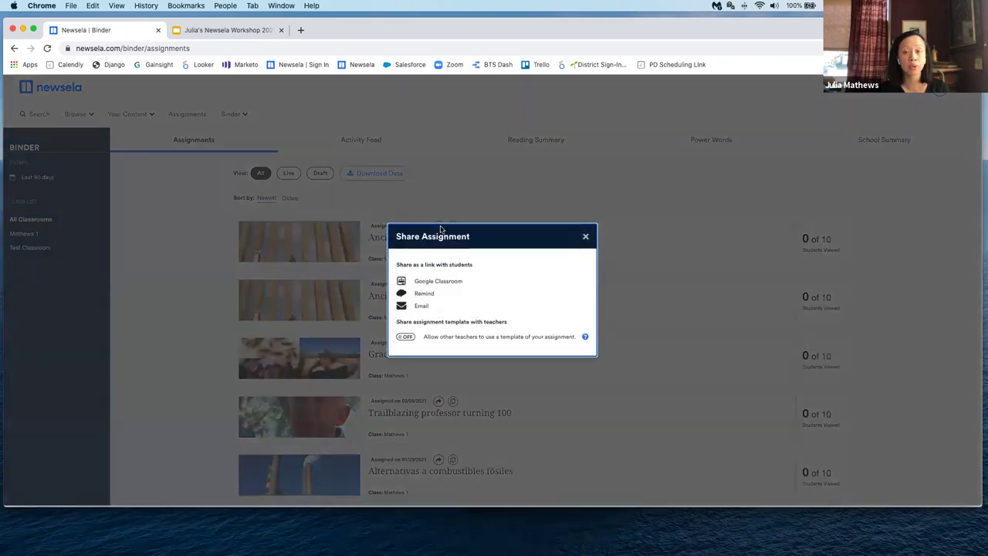
{"action": "left_click", "coordinate": [439, 281]}
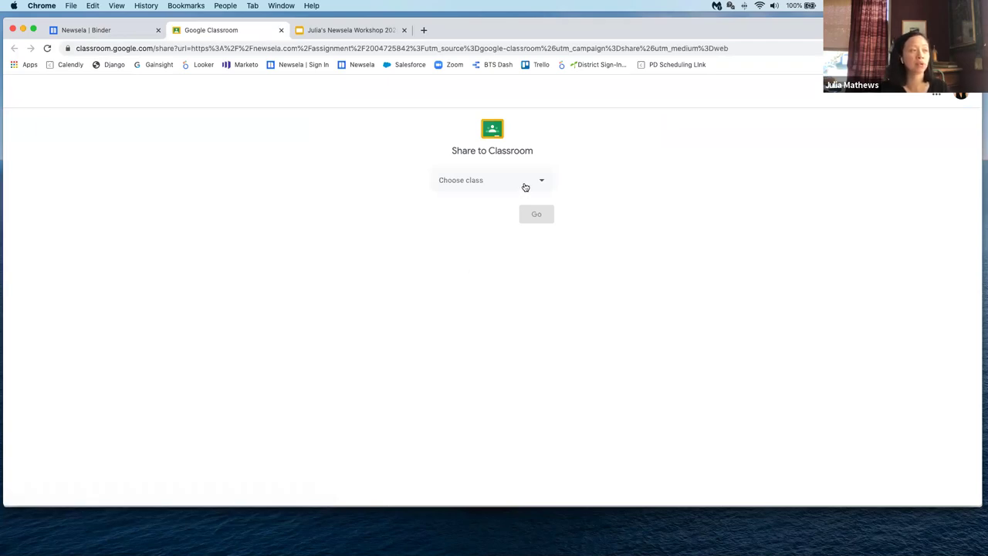
In Google Classroom, choose the 3rd Period demo class and create an assignment from the shared link
{"action": "left_click", "coordinate": [525, 186]}
{"action": "left_click", "coordinate": [512, 235]}
{"action": "left_click", "coordinate": [512, 229]}
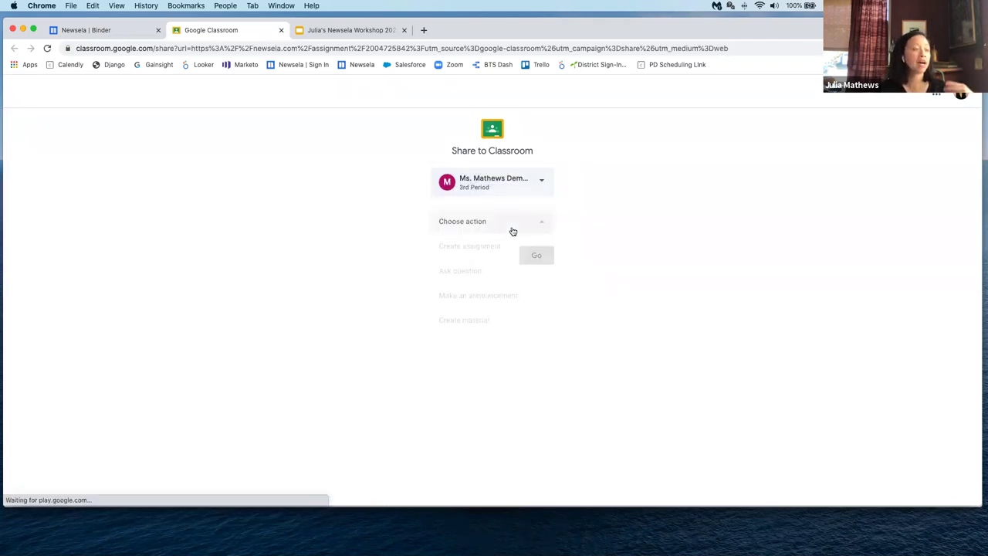
{"action": "left_click", "coordinate": [512, 244]}
{"action": "left_click", "coordinate": [531, 255]}
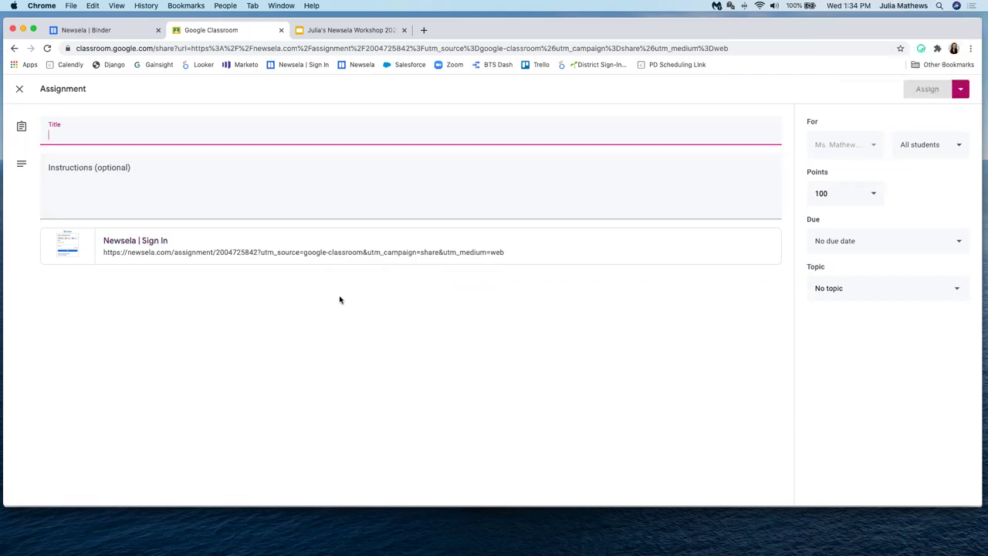
Return to the Newsela binder, close the sharing options, and examine the student results for "Teens make alternate summer plans"
{"action": "left_click", "coordinate": [115, 36]}
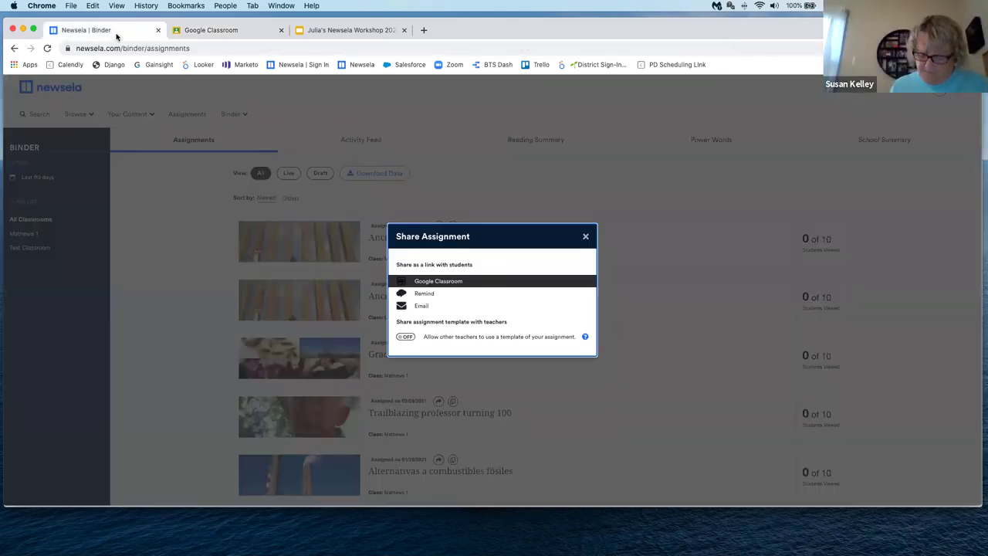
{"action": "left_click", "coordinate": [585, 237]}
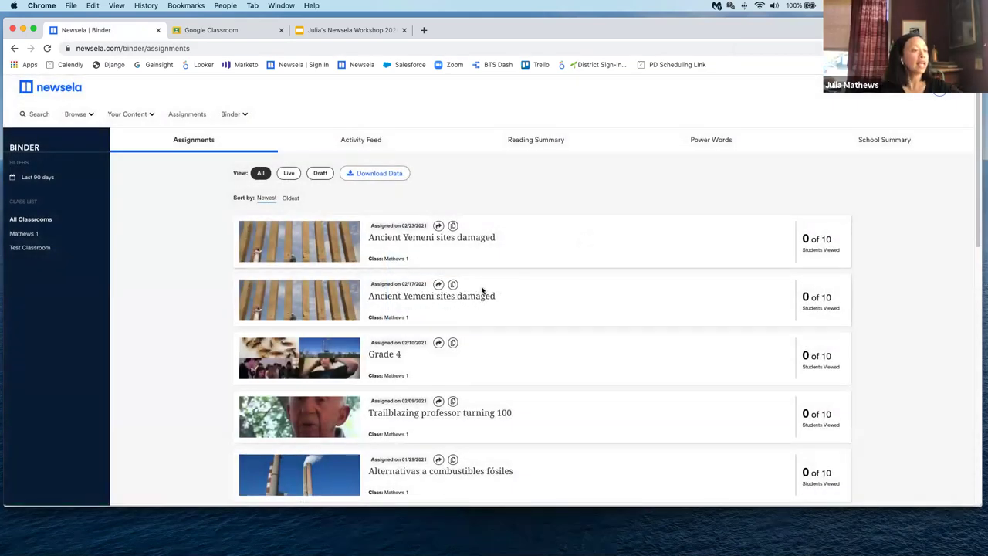
{"action": "scroll", "coordinate": [488, 303], "scroll_direction": "down", "scroll_amount": 5}
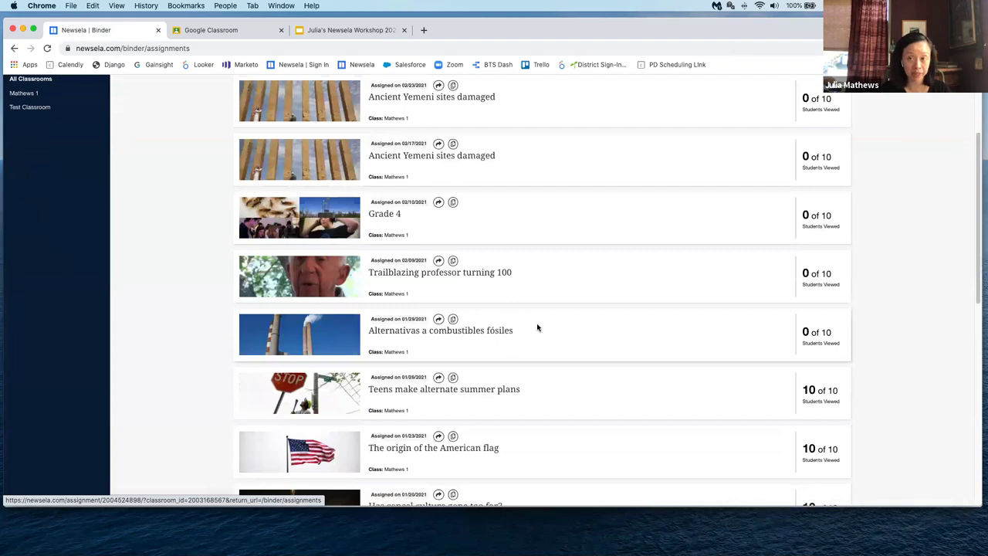
{"action": "scroll", "coordinate": [538, 328], "scroll_direction": "down", "scroll_amount": 1}
{"action": "scroll", "coordinate": [579, 344], "scroll_direction": "down", "scroll_amount": 1}
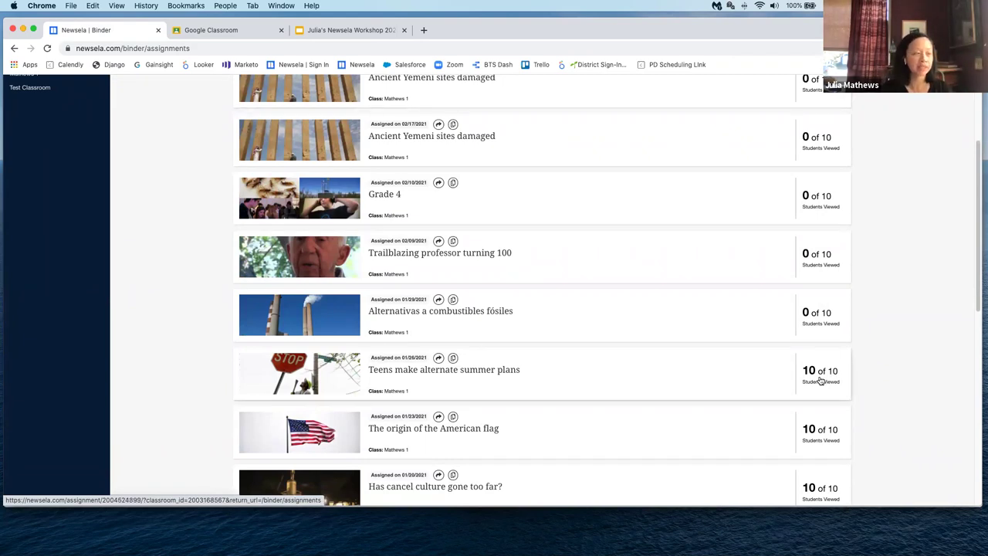
{"action": "left_click", "coordinate": [508, 373]}
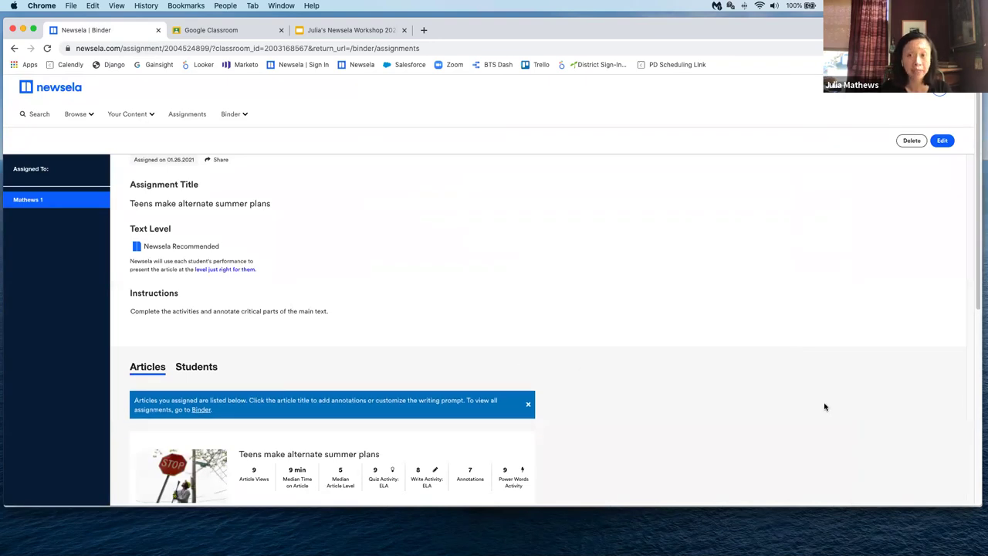
{"action": "scroll", "coordinate": [769, 338], "scroll_direction": "down", "scroll_amount": 1}
{"action": "scroll", "coordinate": [769, 337], "scroll_direction": "down", "scroll_amount": 6}
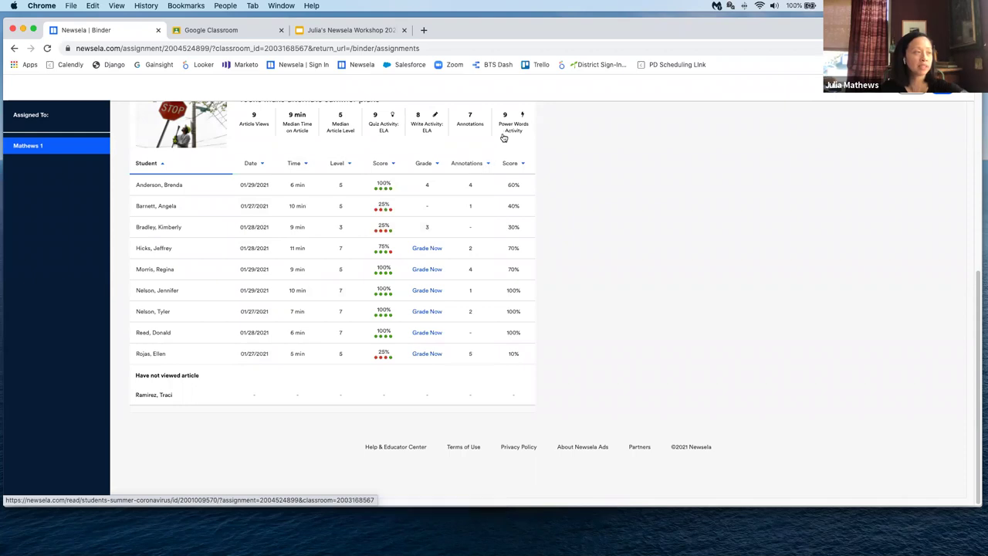
Open the first listed student's article to examine their annotations and their activity scores
{"action": "left_click", "coordinate": [186, 190]}
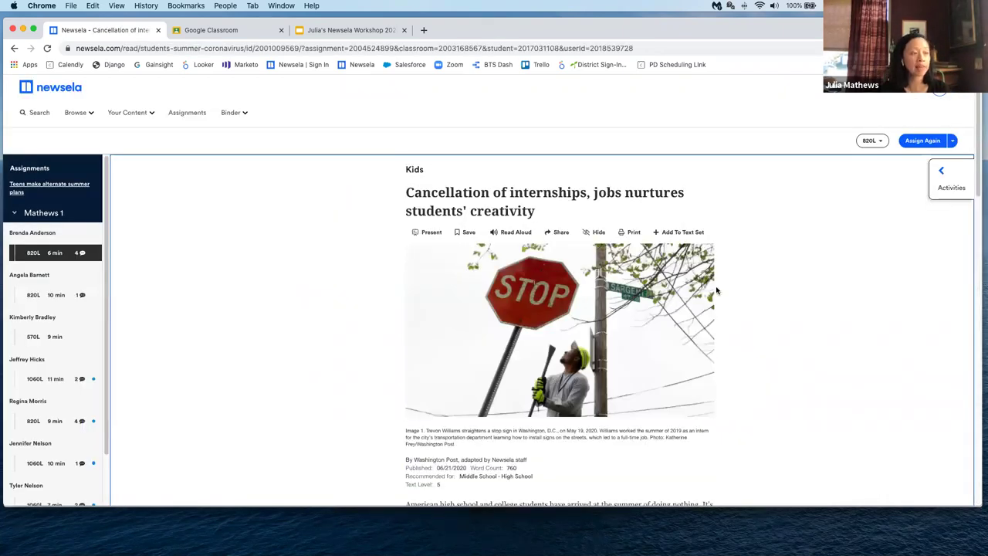
{"action": "scroll", "coordinate": [795, 281], "scroll_direction": "down", "scroll_amount": 5}
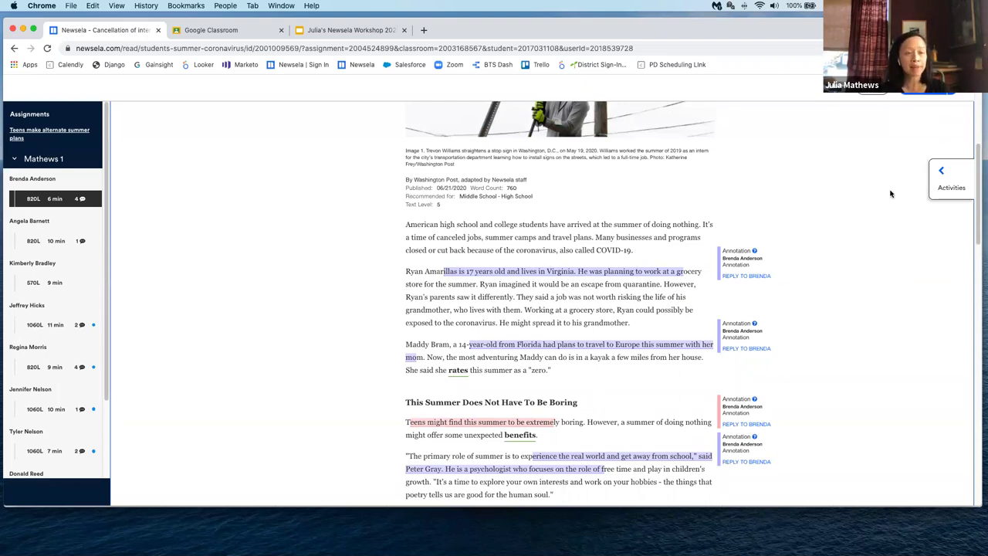
{"action": "left_click", "coordinate": [943, 189]}
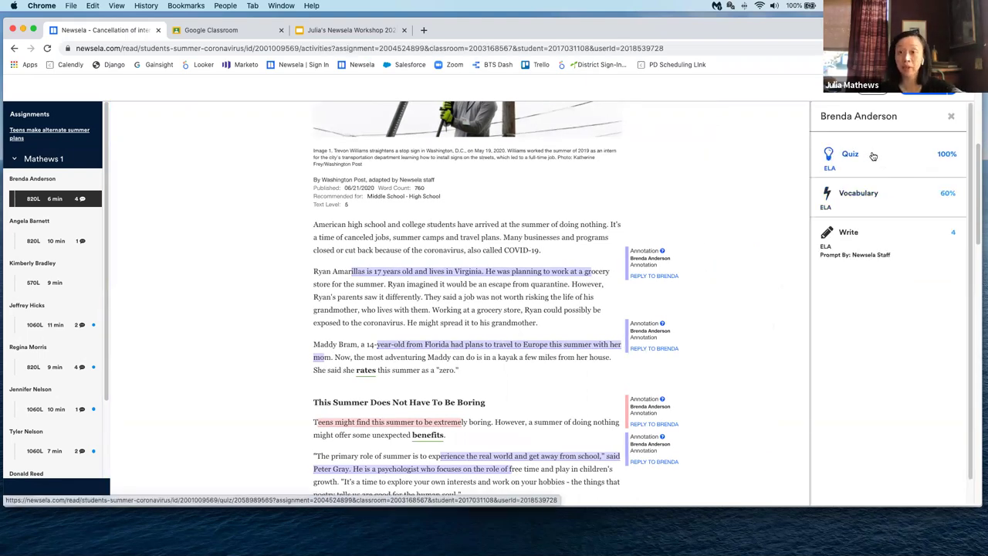
Review the first student's quiz answers and Write response score, check the second student's activity scores, and close the activities
{"action": "left_click", "coordinate": [873, 156]}
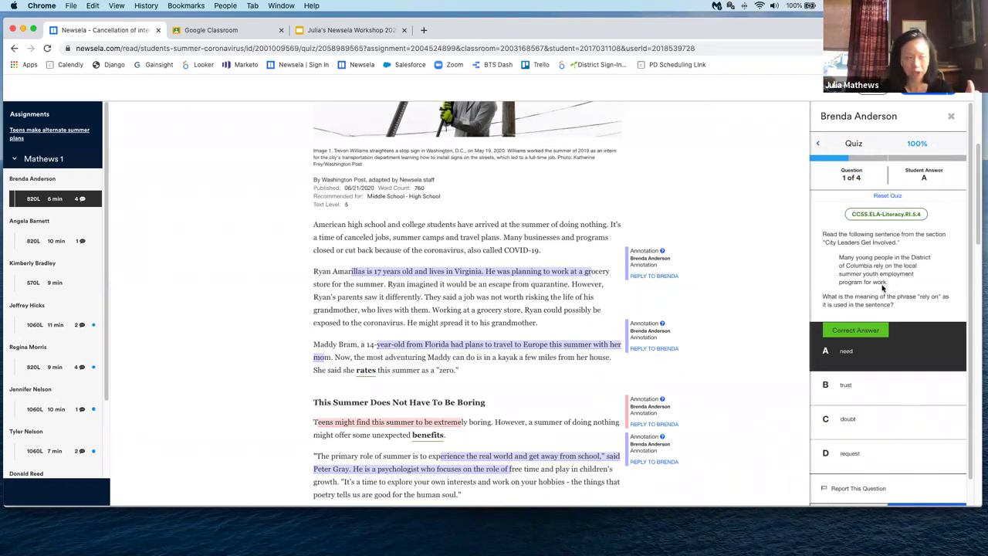
{"action": "left_click", "coordinate": [819, 144]}
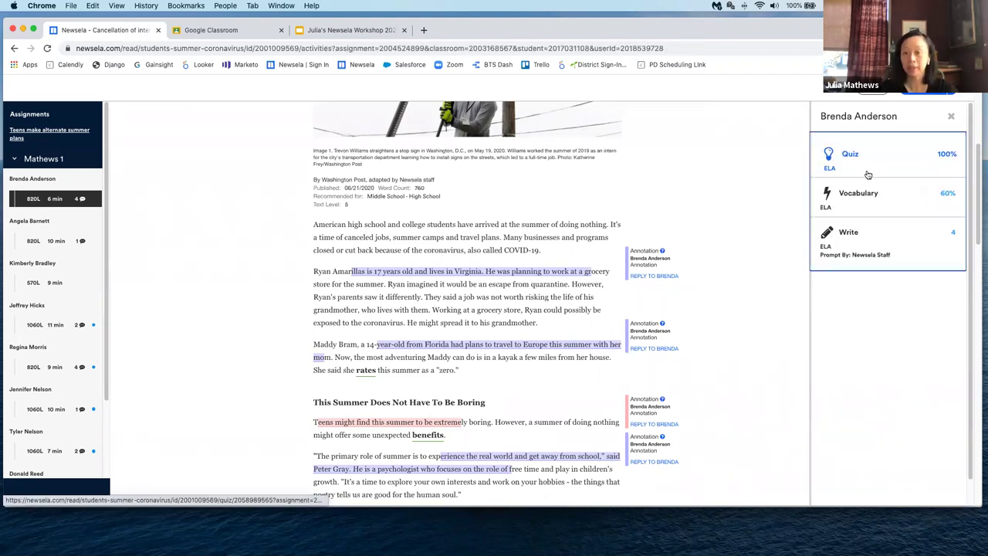
{"action": "left_click", "coordinate": [868, 241]}
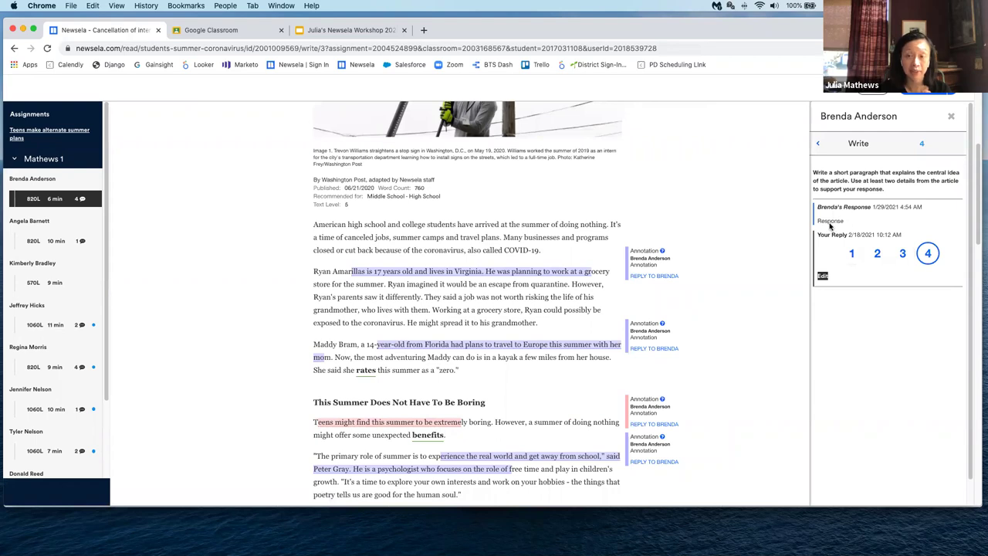
{"action": "left_click", "coordinate": [927, 254]}
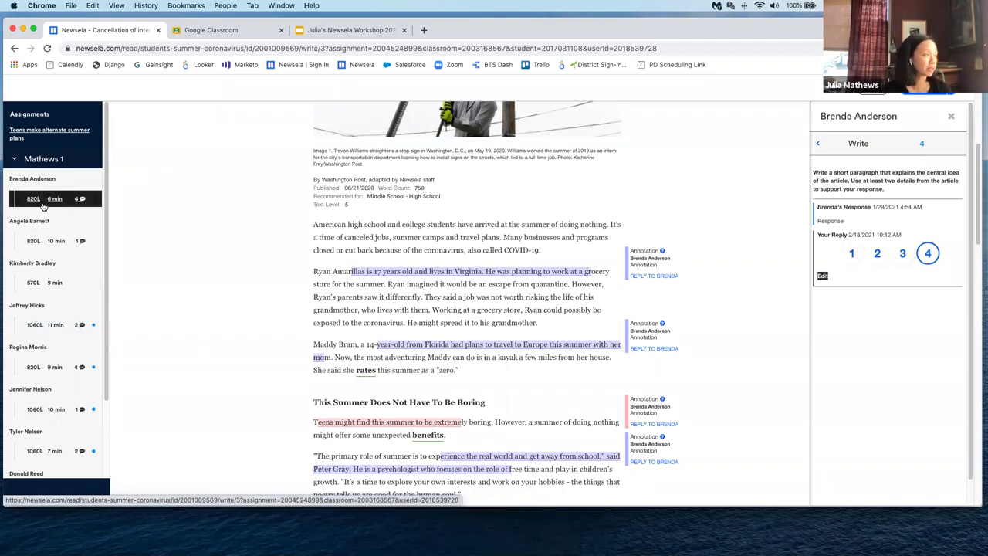
{"action": "left_click", "coordinate": [50, 242]}
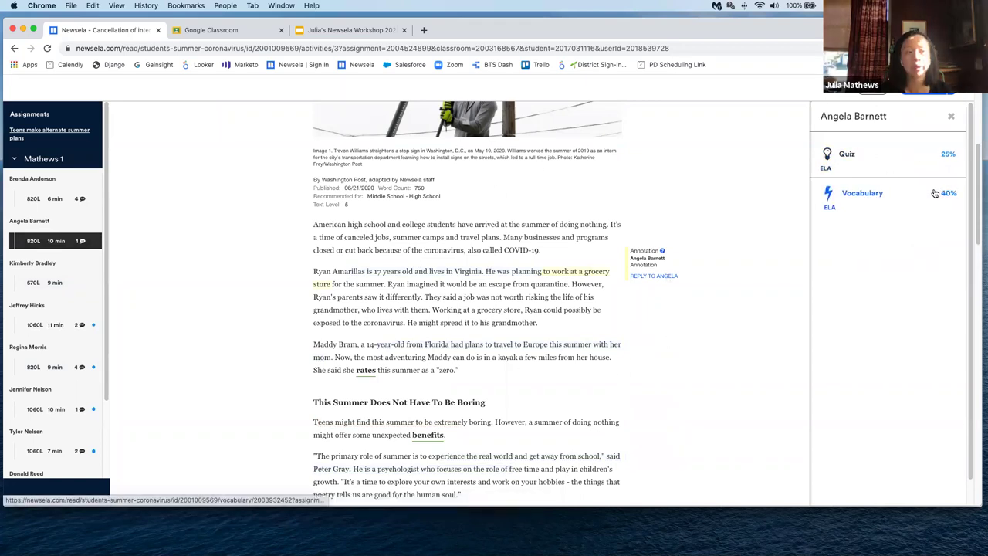
{"action": "left_click", "coordinate": [951, 115]}
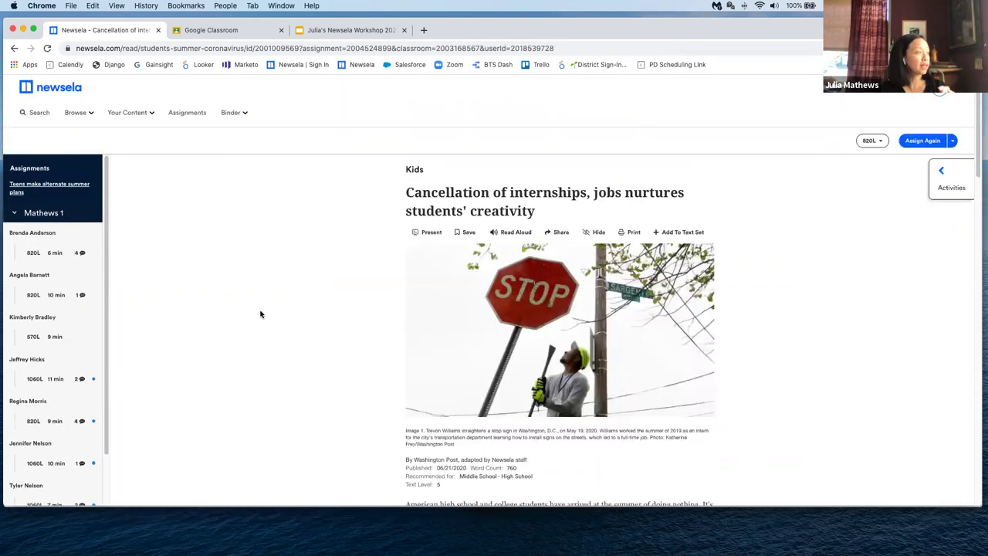
Return to the assignments list and look through the assigned articles and their student view counts
{"action": "left_click", "coordinate": [193, 116]}
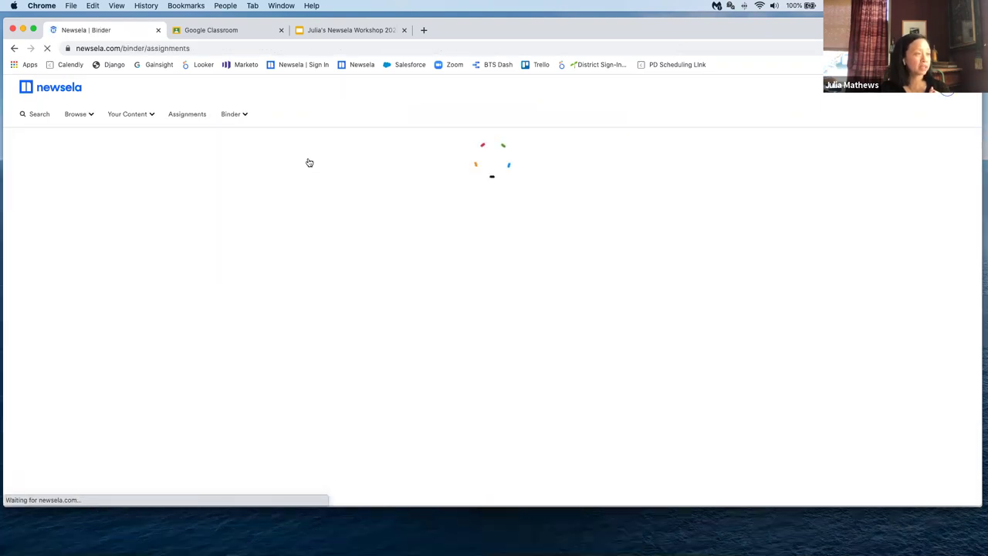
{"action": "scroll", "coordinate": [710, 369], "scroll_direction": "down", "scroll_amount": 5}
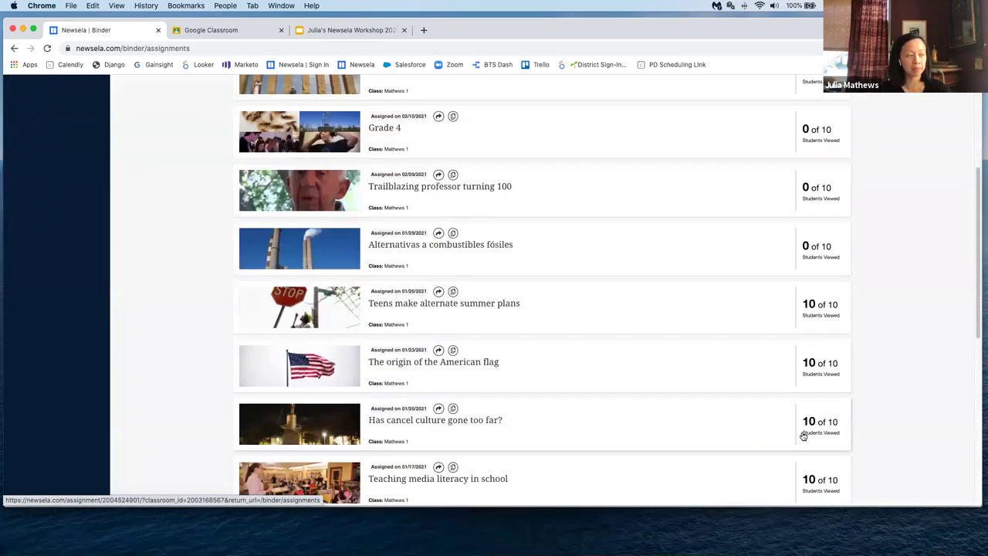
{"action": "scroll", "coordinate": [803, 436], "scroll_direction": "down", "scroll_amount": 1}
{"action": "scroll", "coordinate": [801, 435], "scroll_direction": "up", "scroll_amount": 5}
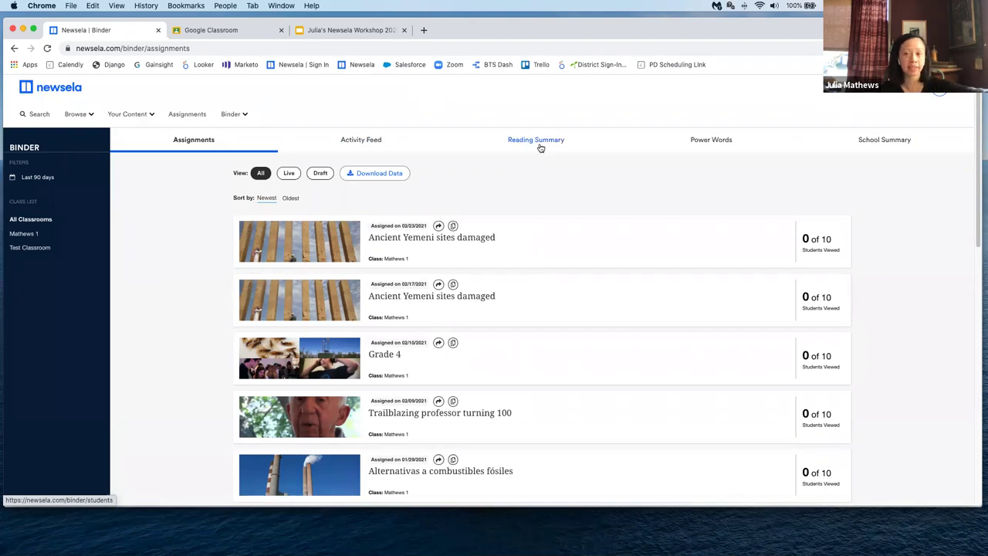
Open the binder's Reading Summary and examine the summary activity of all classrooms by student
{"action": "left_click", "coordinate": [231, 114]}
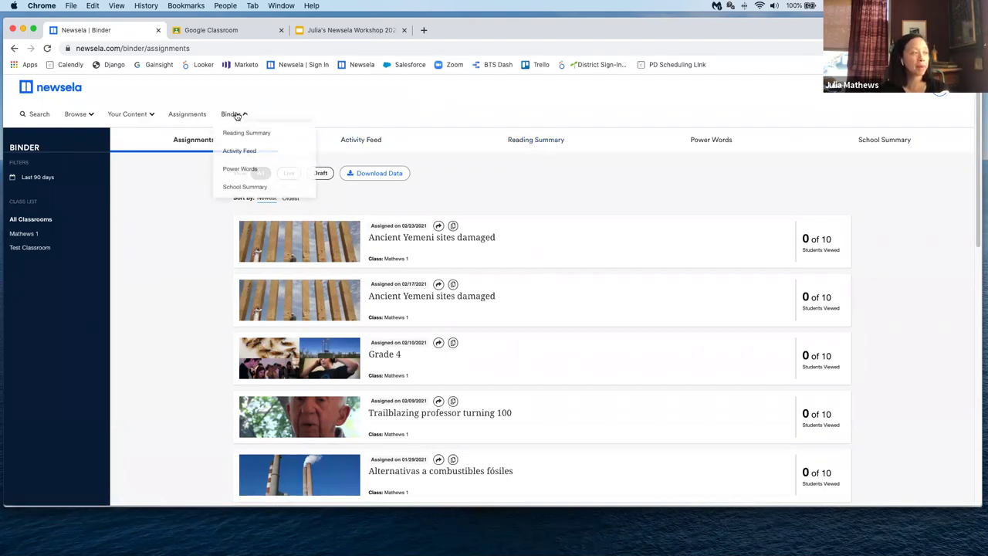
{"action": "left_click", "coordinate": [255, 135]}
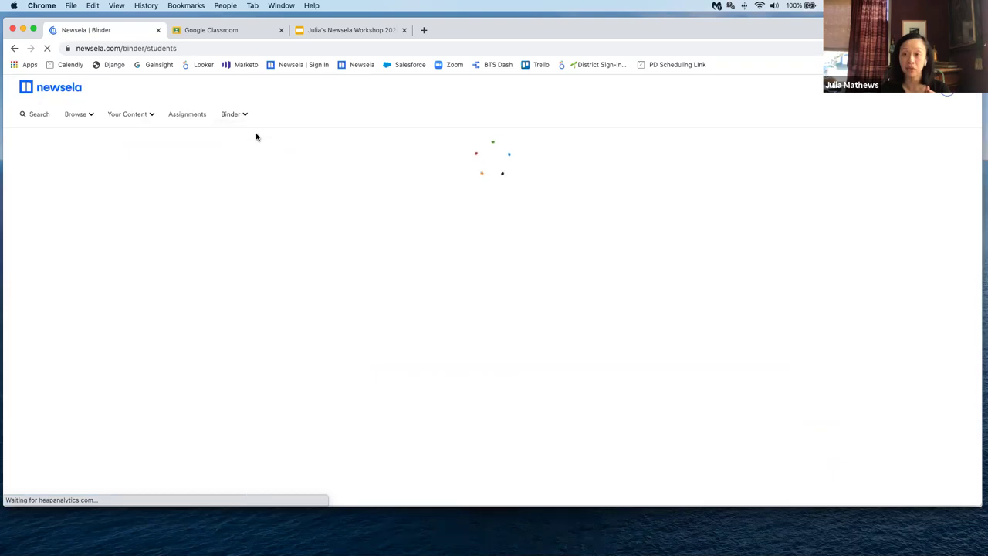
{"action": "scroll", "coordinate": [910, 362], "scroll_direction": "down", "scroll_amount": 1}
{"action": "scroll", "coordinate": [907, 360], "scroll_direction": "down", "scroll_amount": 4}
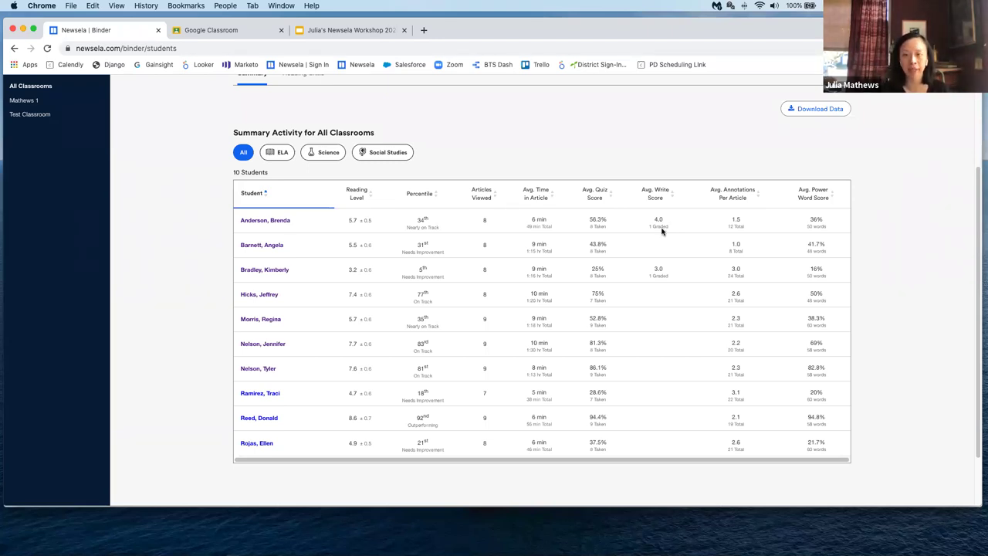
Open the first listed student's reading summary and examine the Reading Progress Report and Reading Report
{"action": "left_click", "coordinate": [272, 221]}
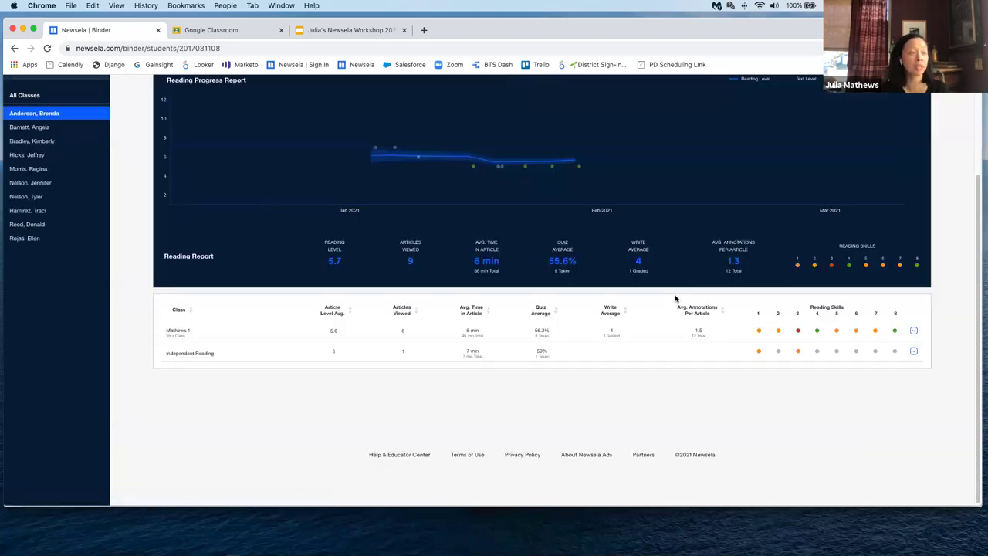
{"action": "scroll", "coordinate": [676, 299], "scroll_direction": "up", "scroll_amount": 3}
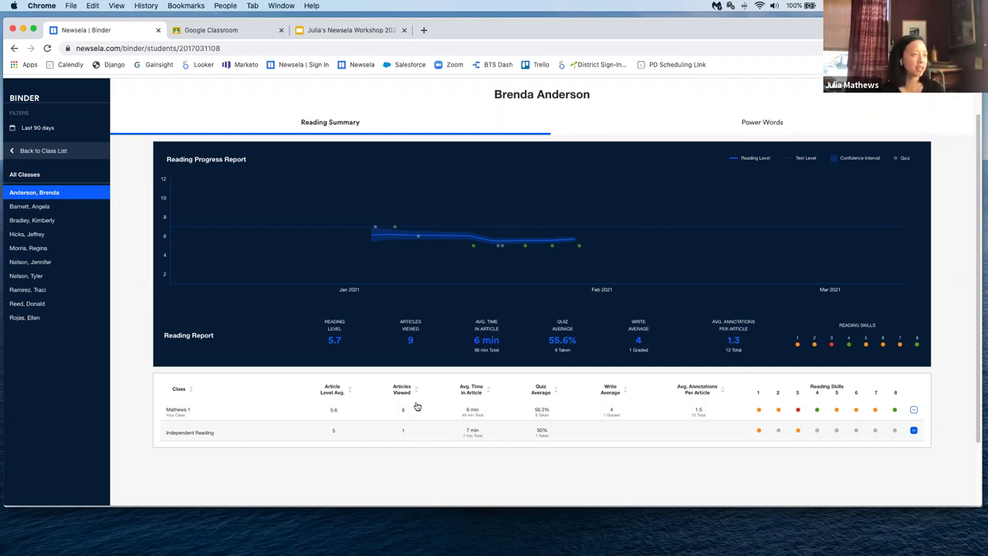
{"action": "scroll", "coordinate": [618, 363], "scroll_direction": "up", "scroll_amount": 2}
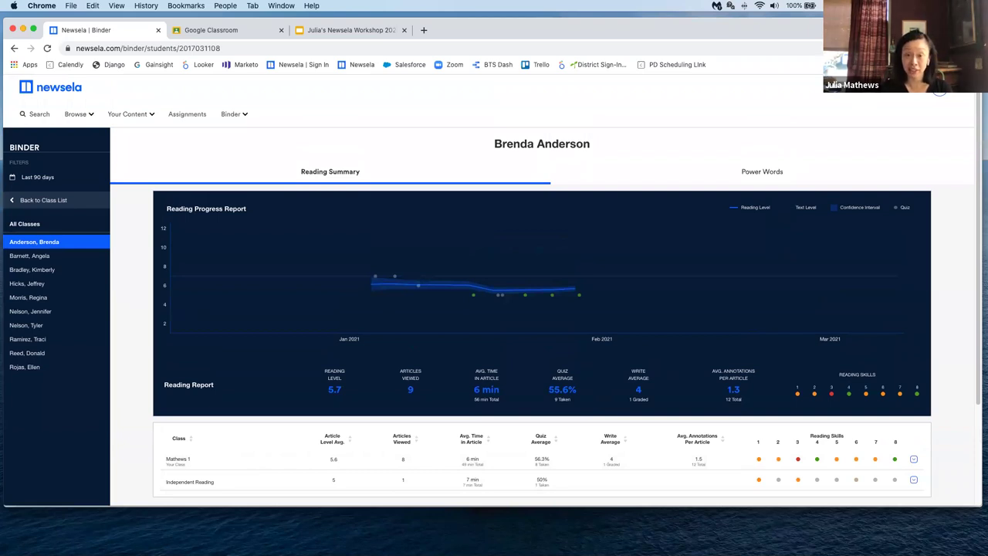
Open the Professional Learning resources and the Support site, and bring up the suggested help searches
{"action": "left_click", "coordinate": [939, 89]}
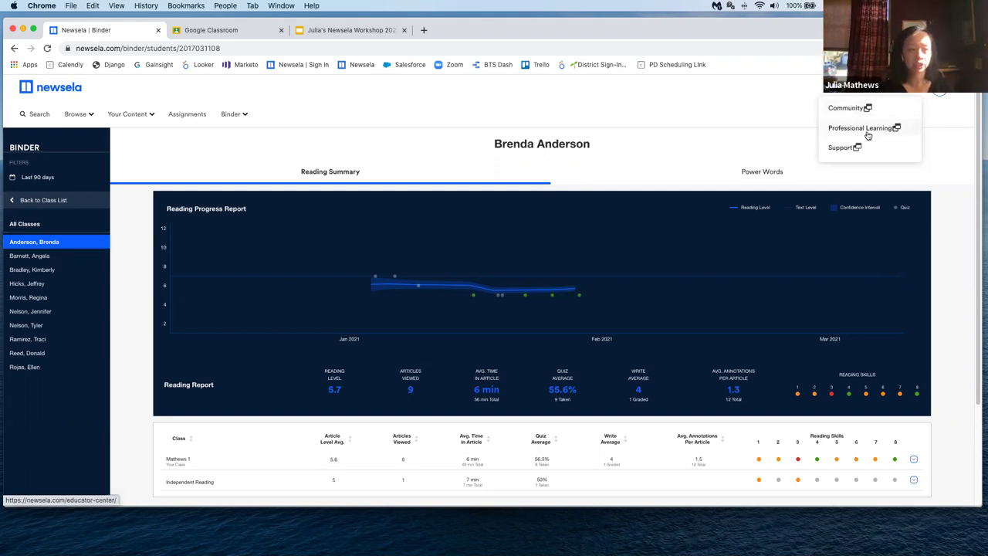
{"action": "left_click", "coordinate": [863, 128]}
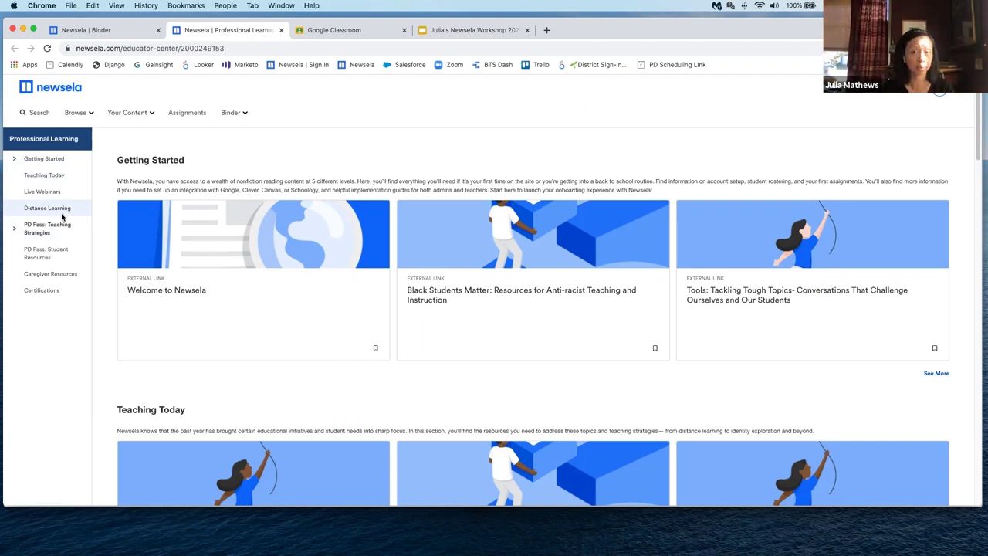
{"action": "left_click", "coordinate": [938, 90]}
{"action": "left_click", "coordinate": [845, 147]}
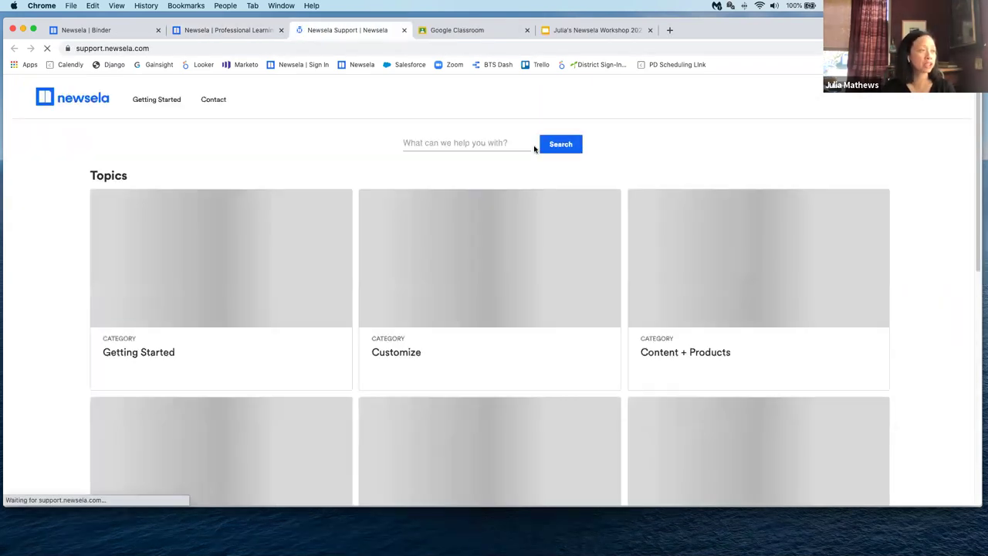
{"action": "left_click", "coordinate": [486, 142]}
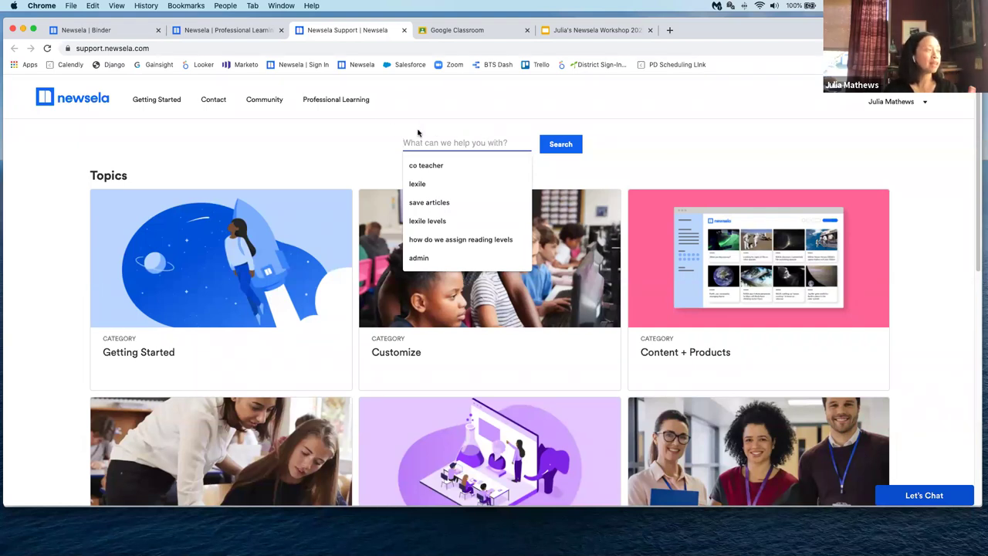
Open the Contact Newsela Support page and look over the fields of the request form
{"action": "left_click", "coordinate": [214, 101]}
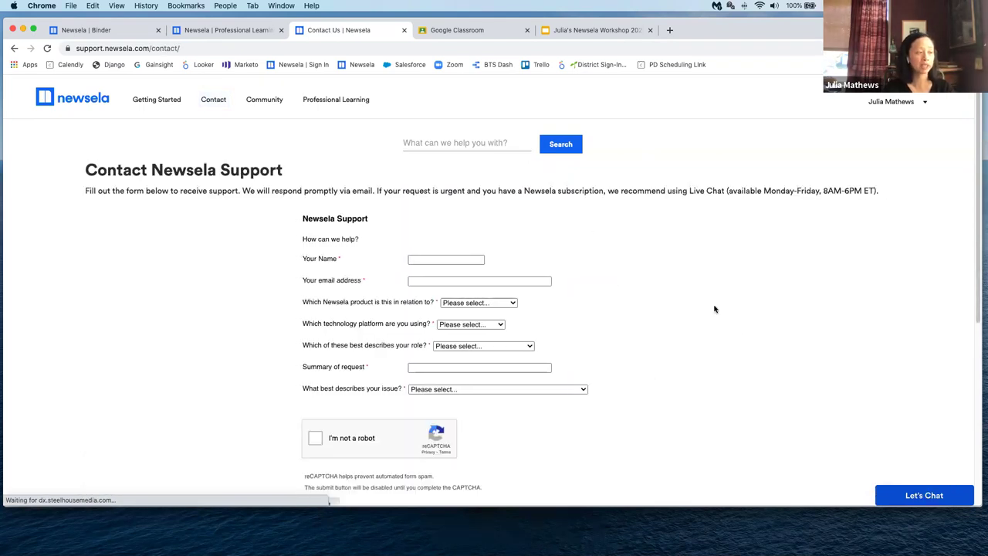
{"action": "scroll", "coordinate": [638, 384], "scroll_direction": "down", "scroll_amount": 5}
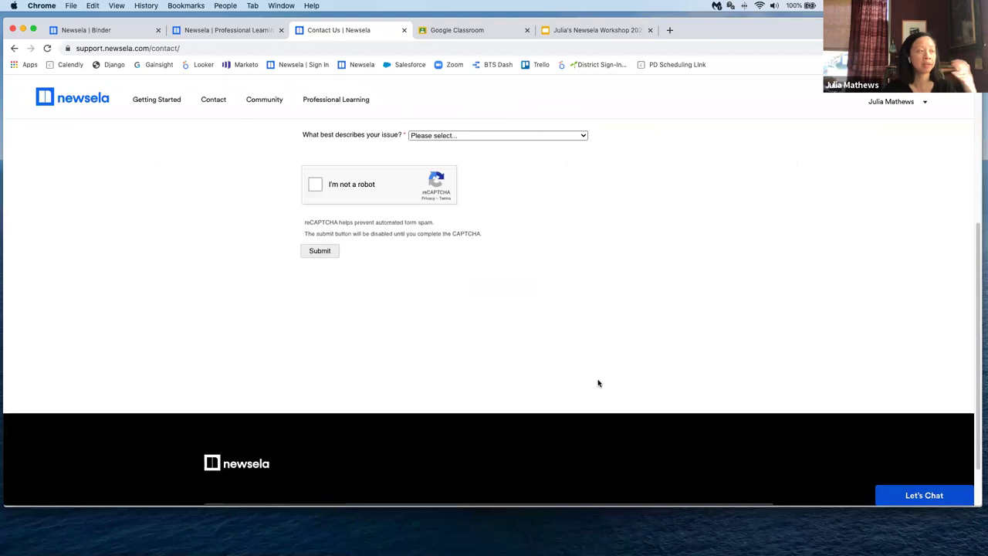
{"action": "scroll", "coordinate": [597, 383], "scroll_direction": "up", "scroll_amount": 3}
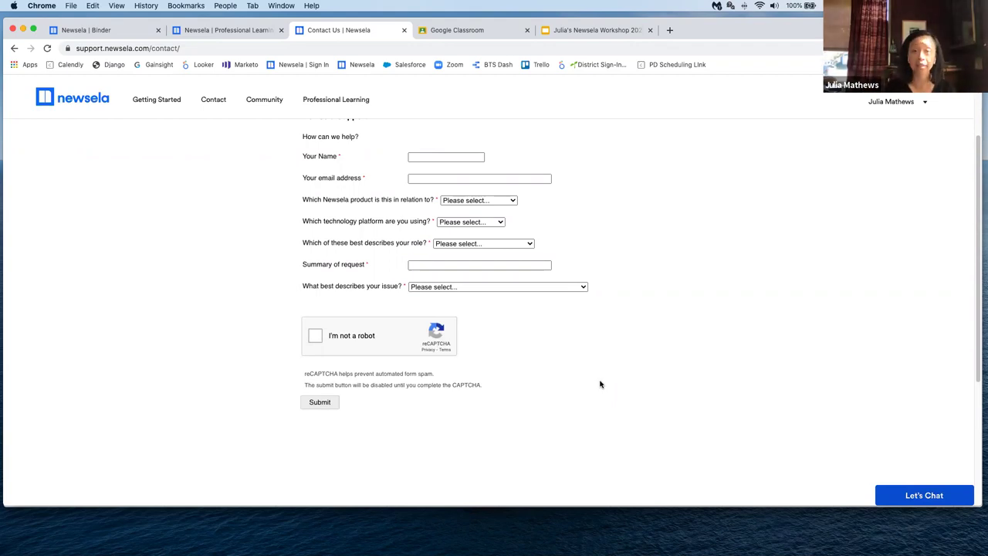
{"action": "scroll", "coordinate": [877, 338], "scroll_direction": "up", "scroll_amount": 3}
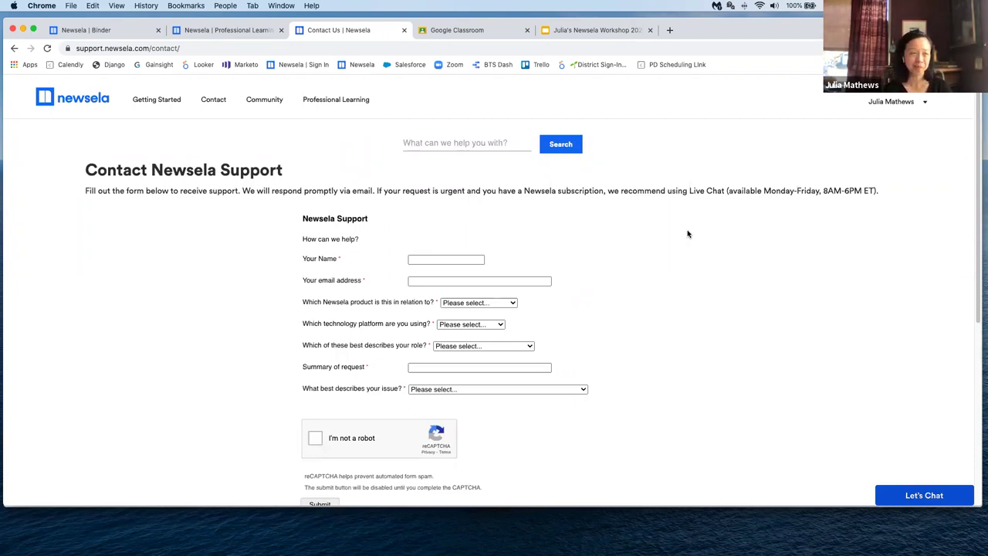
Return to the Newsela home page and open the Classes section of the account settings to view the class list
{"action": "left_click", "coordinate": [88, 104]}
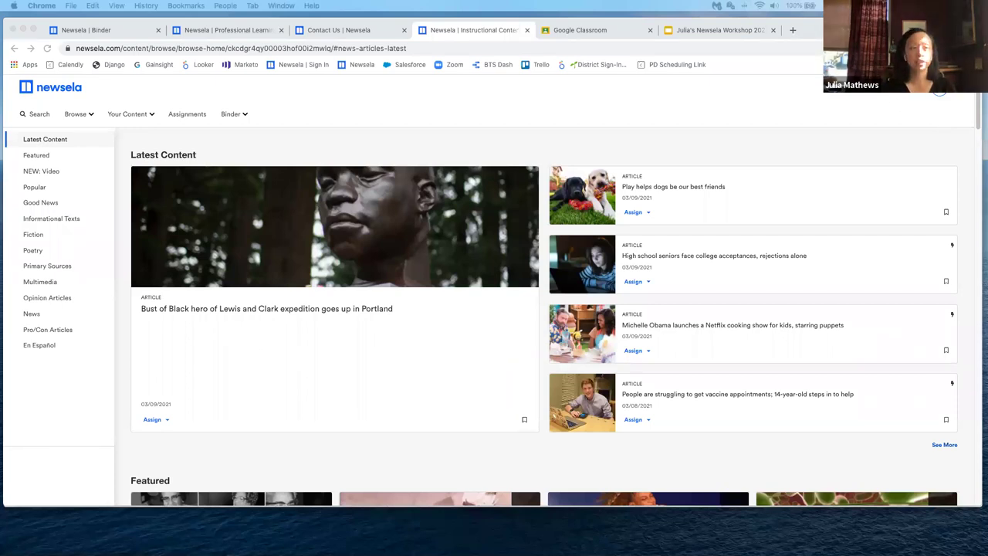
{"action": "left_click", "coordinate": [939, 91]}
{"action": "left_click", "coordinate": [938, 91]}
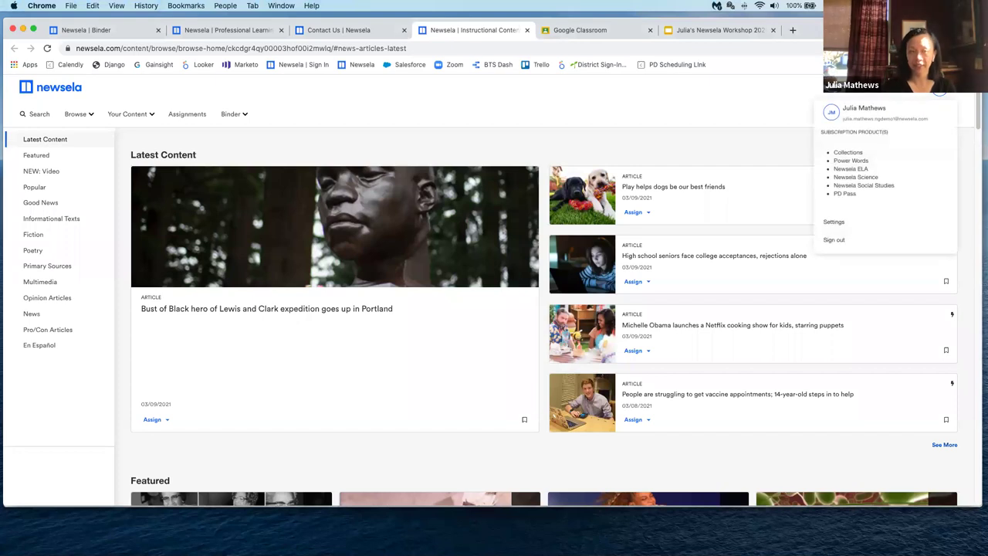
{"action": "left_click", "coordinate": [832, 222]}
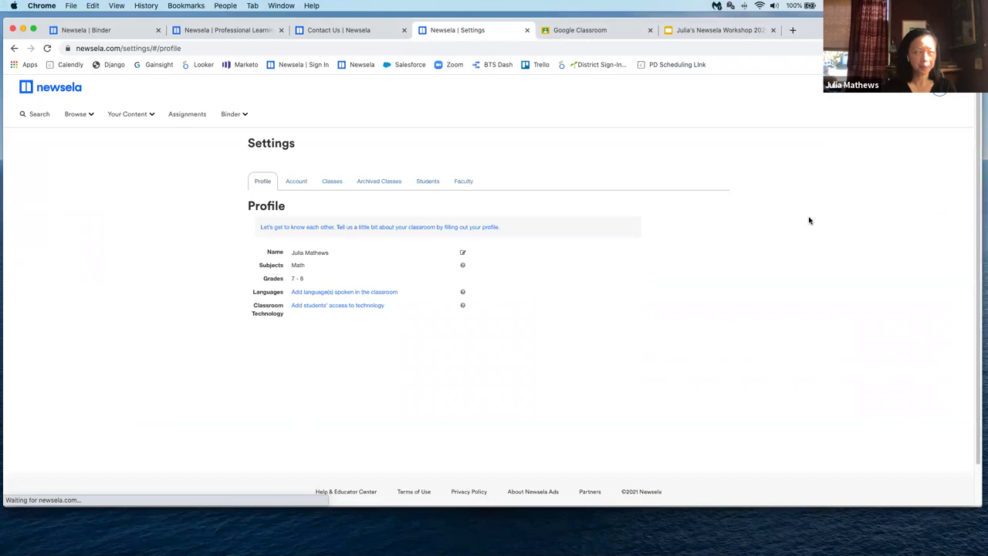
{"action": "left_click", "coordinate": [334, 184]}
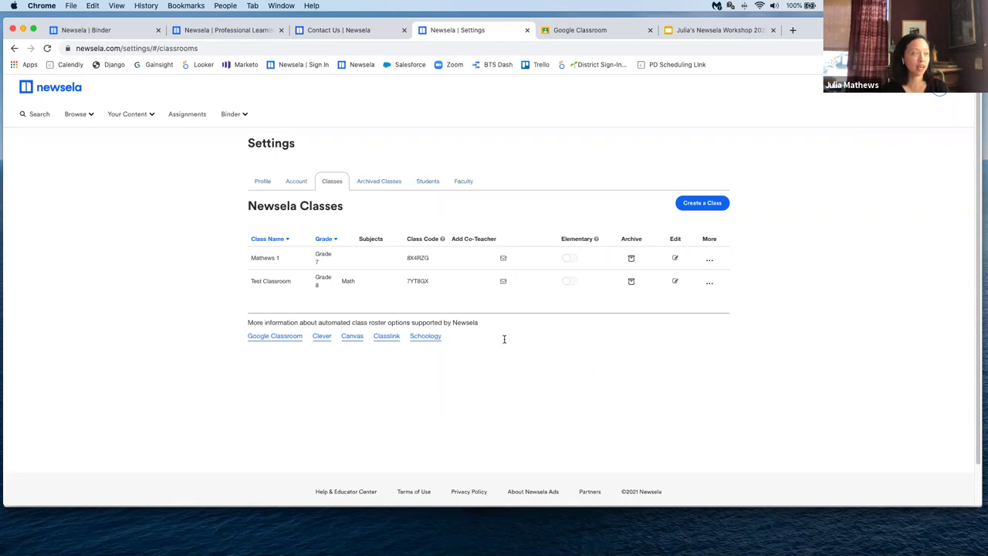
{"action": "left_click", "coordinate": [940, 92]}
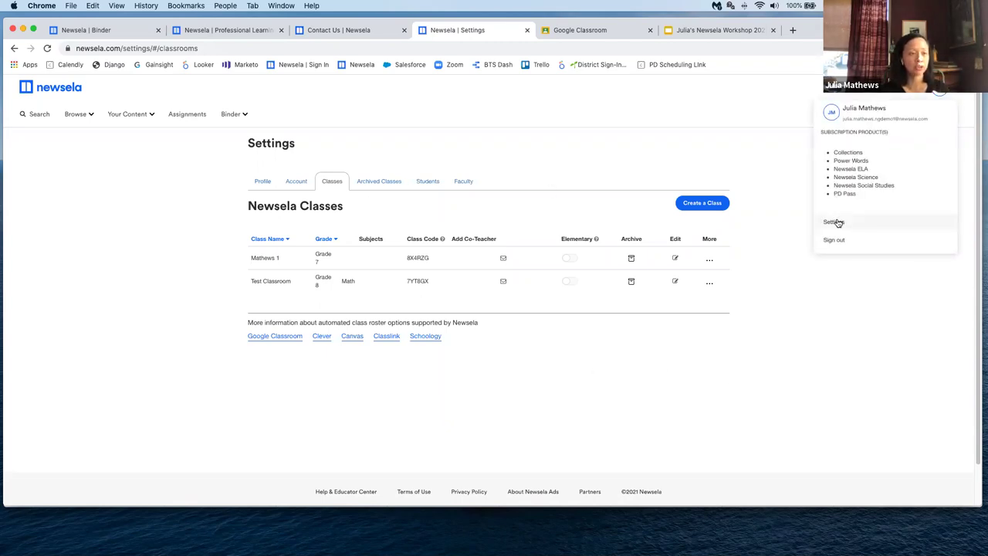
{"action": "left_click", "coordinate": [332, 183]}
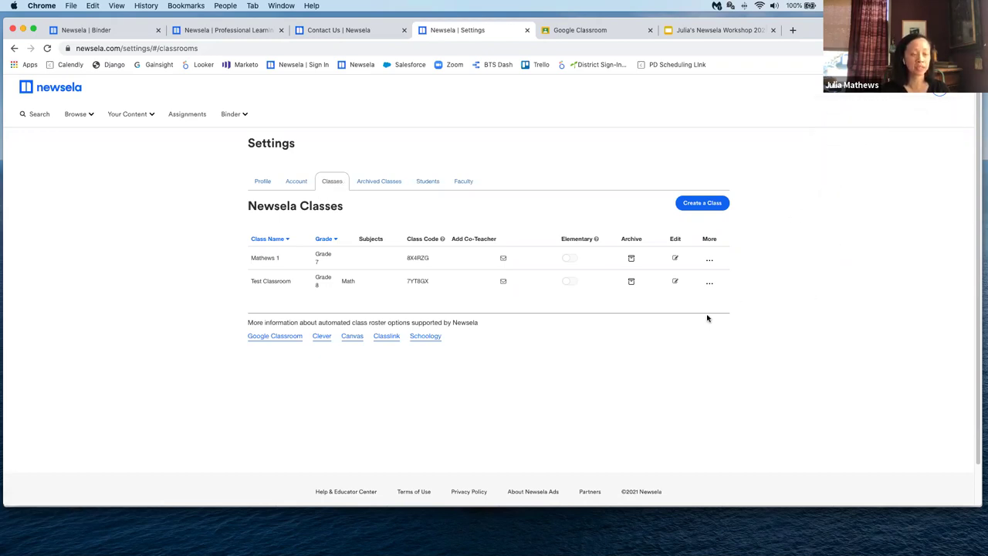